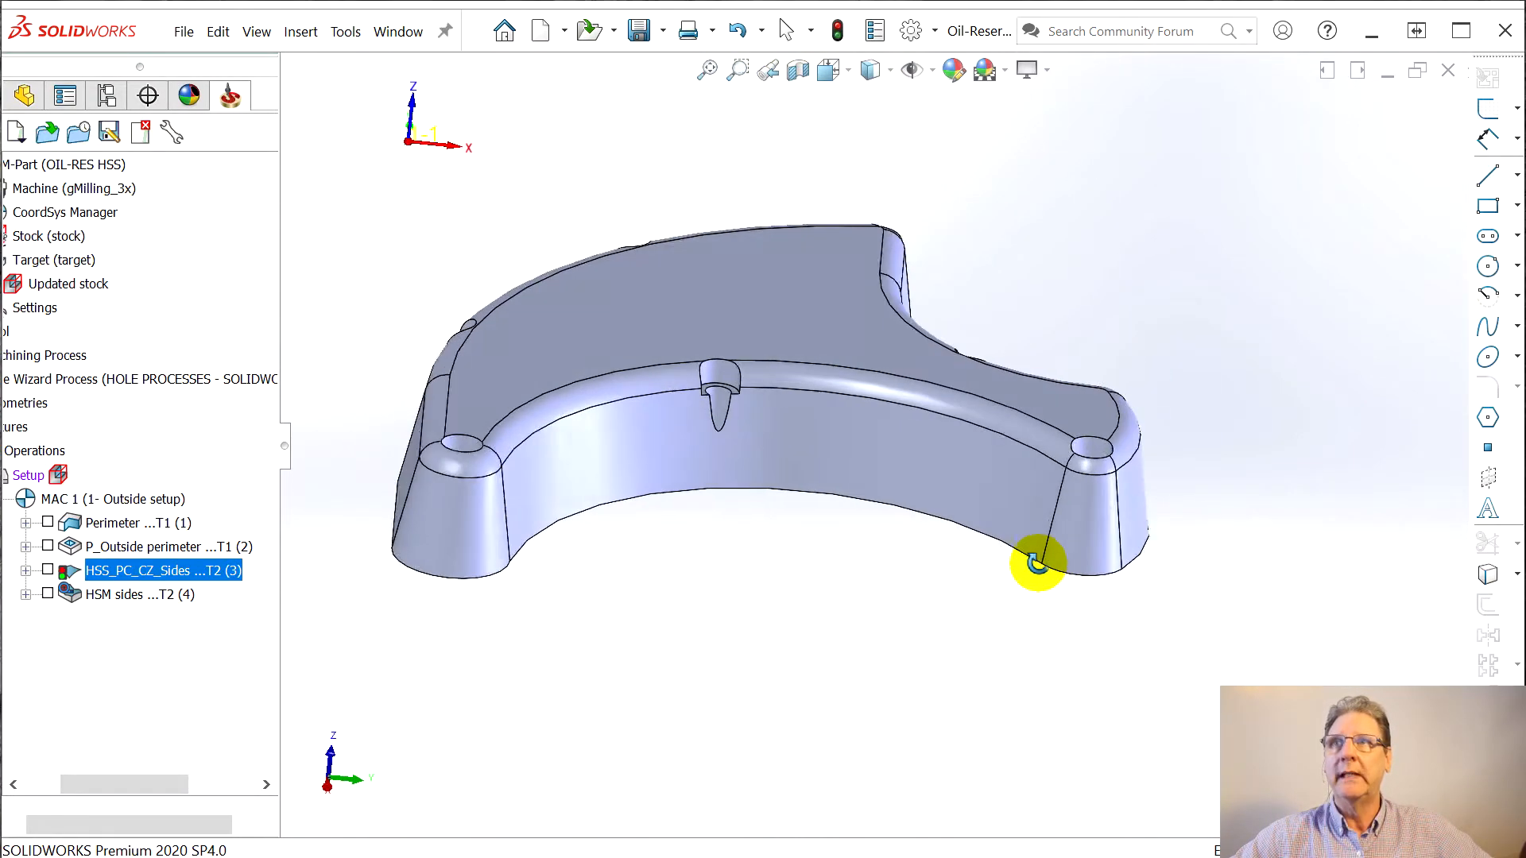
- Display the updated stock around the part to inspect it, and hide it again
{"action": "key", "text": "Escape"}
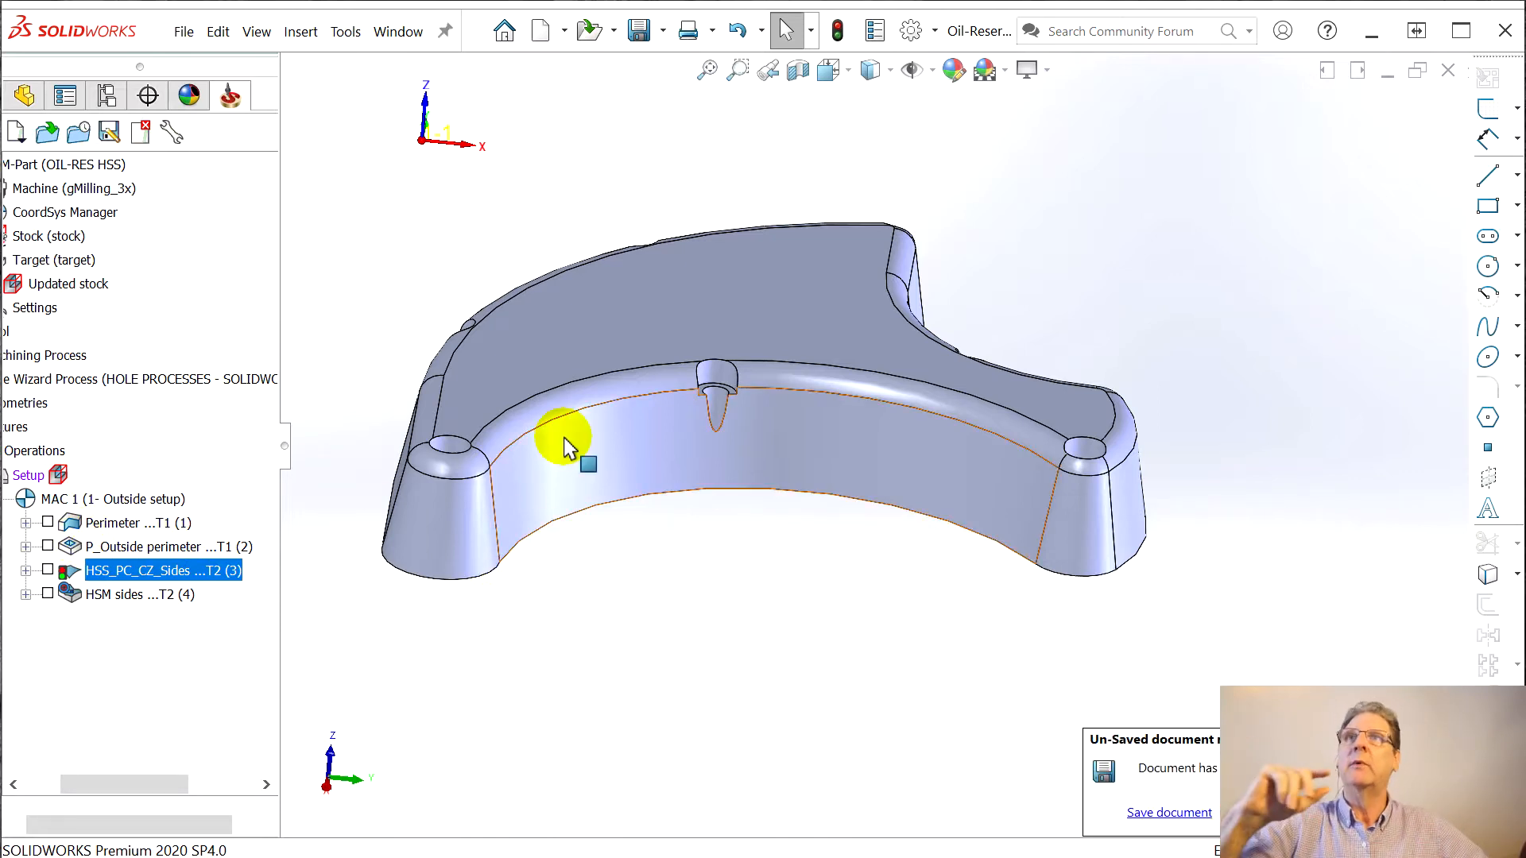
{"action": "scroll", "coordinate": [153, 341], "scroll_direction": "left", "scroll_amount": 3}
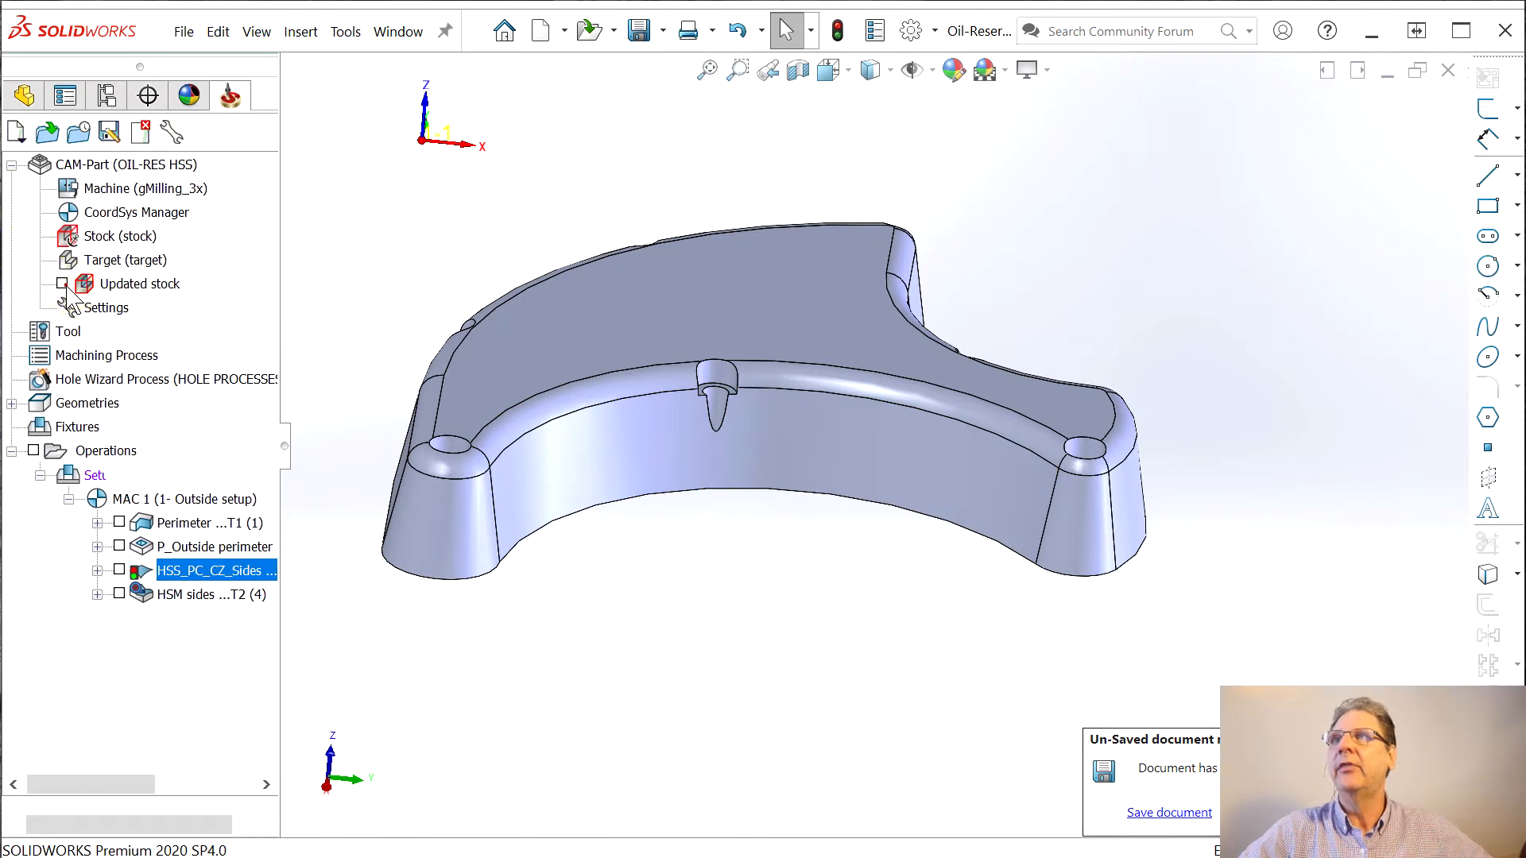
{"action": "left_click", "coordinate": [62, 284]}
{"action": "mouse_move", "coordinate": [465, 435]}
{"action": "middle_mouse_down"}
{"action": "mouse_move", "coordinate": [487, 551]}
{"action": "mouse_move", "coordinate": [473, 416]}
{"action": "mouse_move", "coordinate": [480, 430]}
{"action": "middle_mouse_up"}
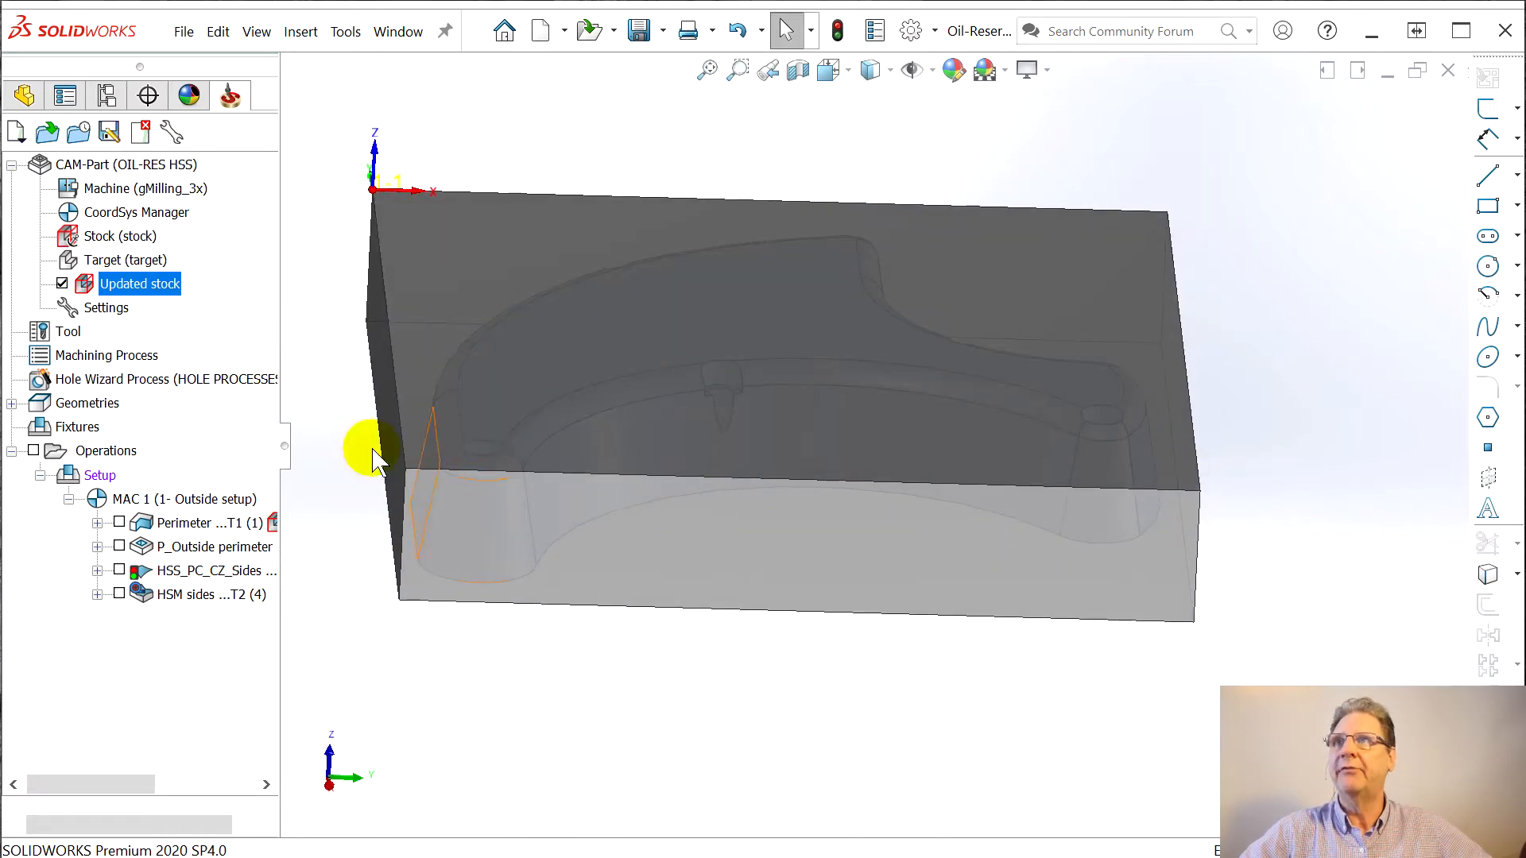
{"action": "left_click", "coordinate": [62, 284]}
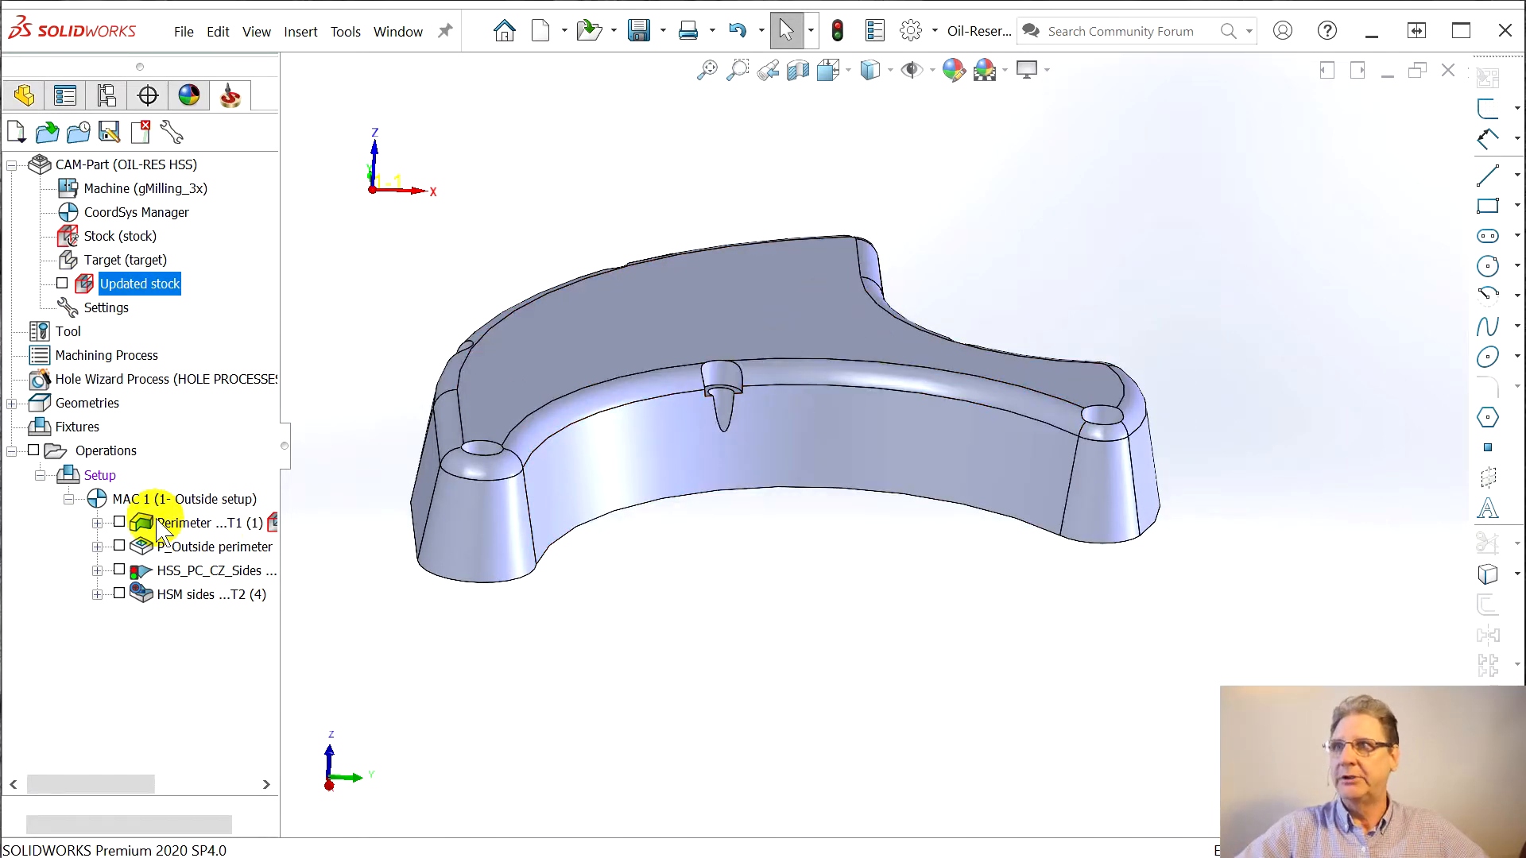
- Display the Perimeter operation's tool path around the part to inspect it, and hide it again
{"action": "left_click", "coordinate": [119, 523]}
{"action": "middle_click_drag", "start_coordinate": [688, 573], "coordinate": [684, 623]}
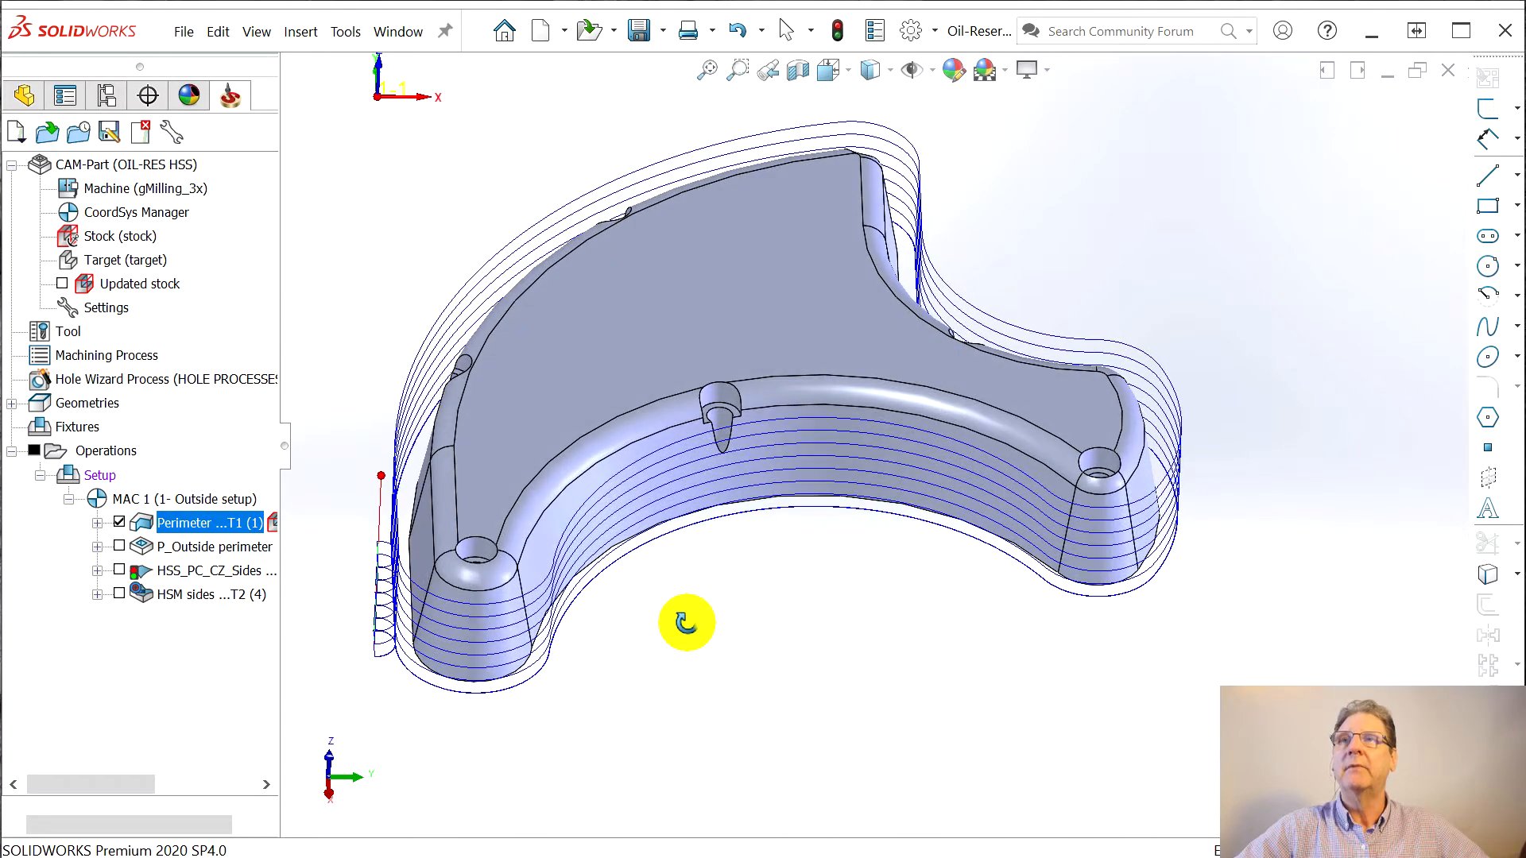
{"action": "left_click", "coordinate": [119, 523]}
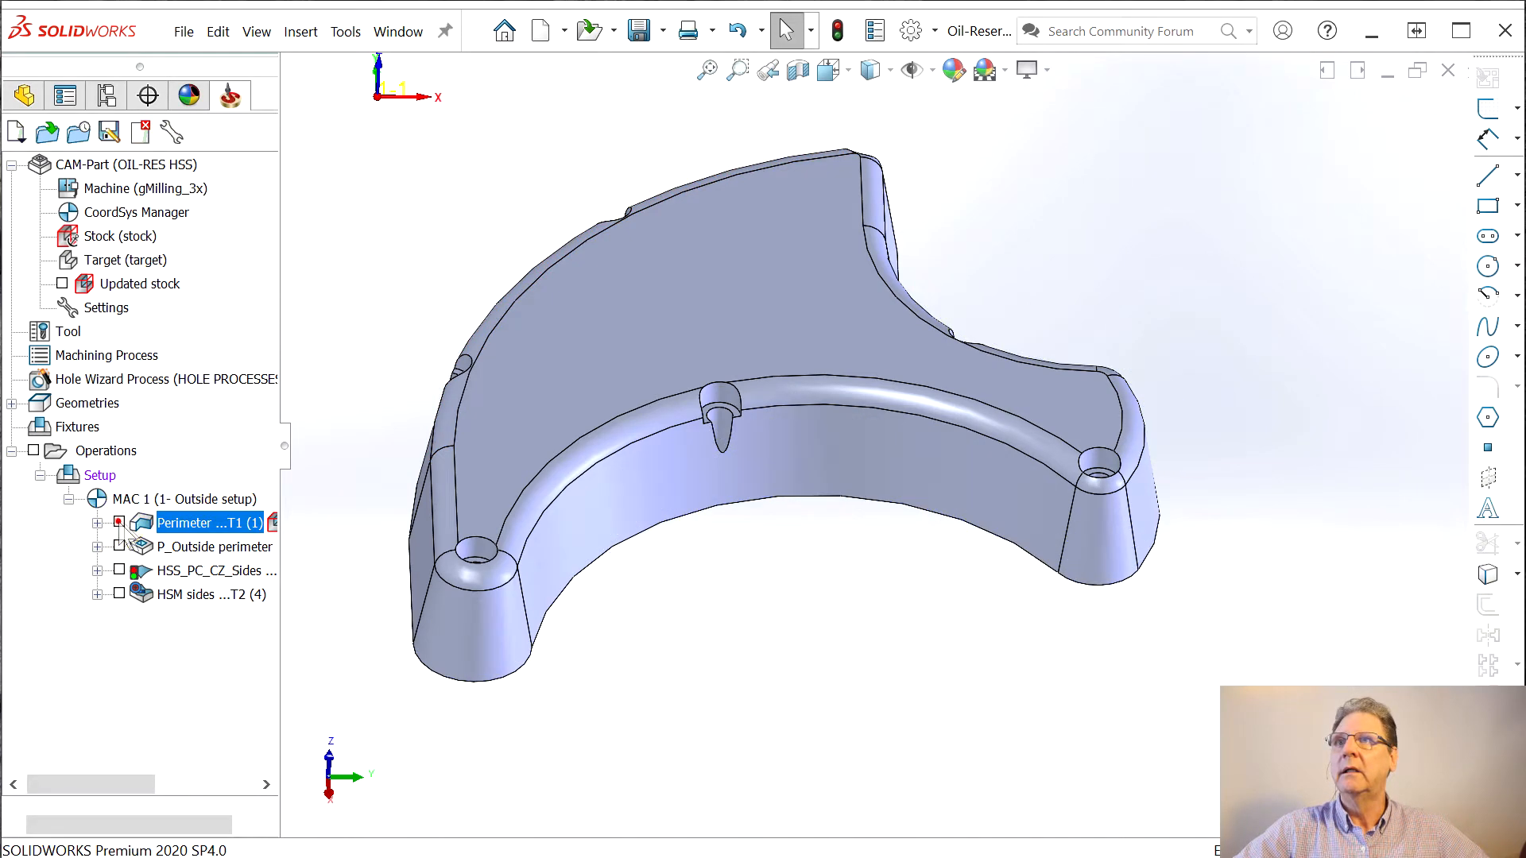
- Inspect the P_Outside perimeter tool path and its pocket operation's geometry settings, leaving the operation unchanged and the path hidden
{"action": "left_click", "coordinate": [120, 547]}
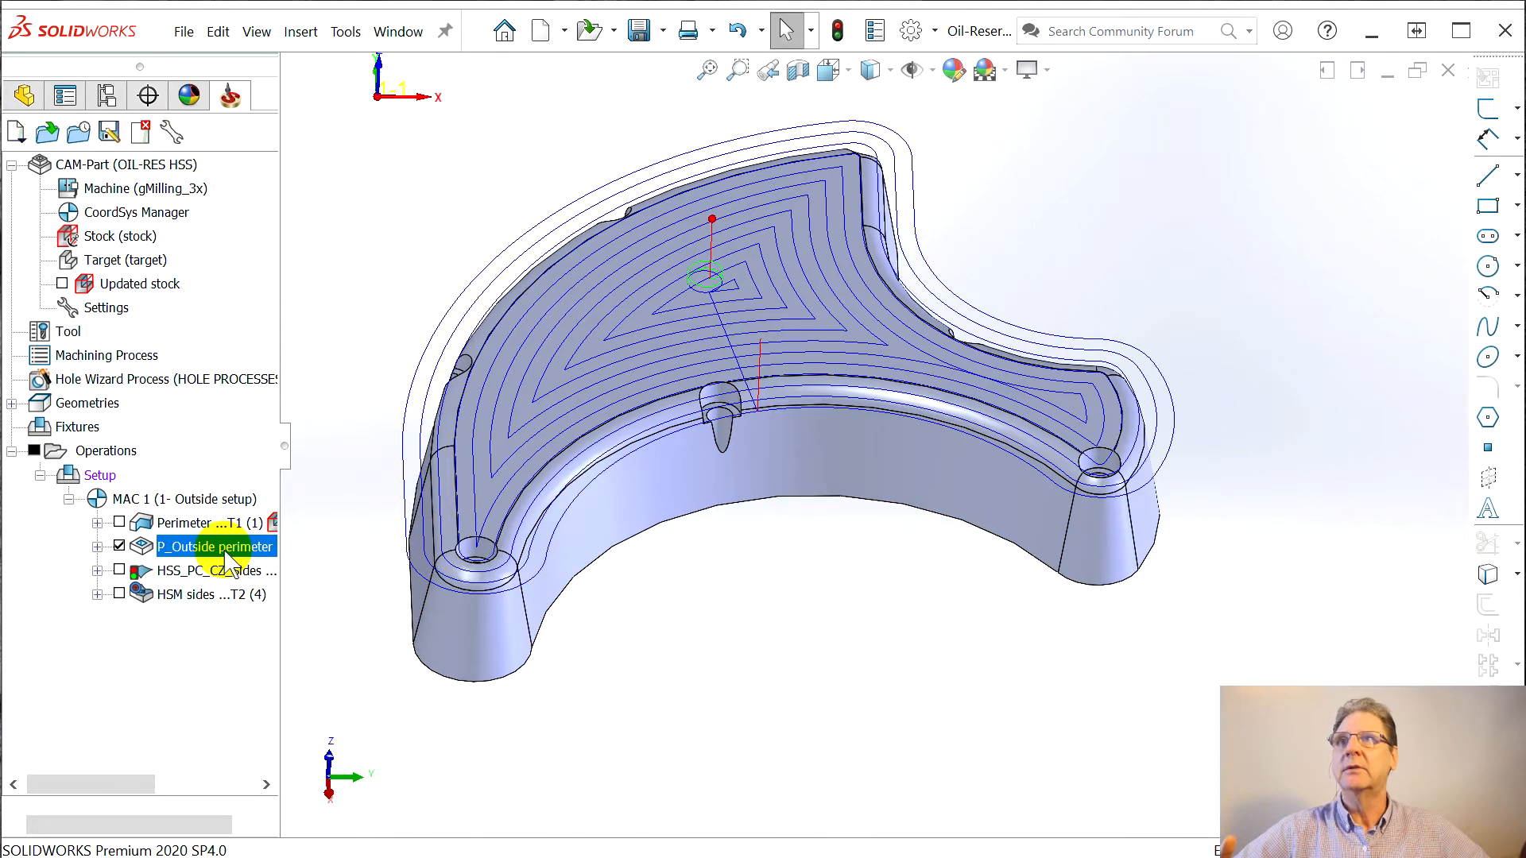
{"action": "middle_click_drag", "start_coordinate": [708, 432], "coordinate": [712, 607]}
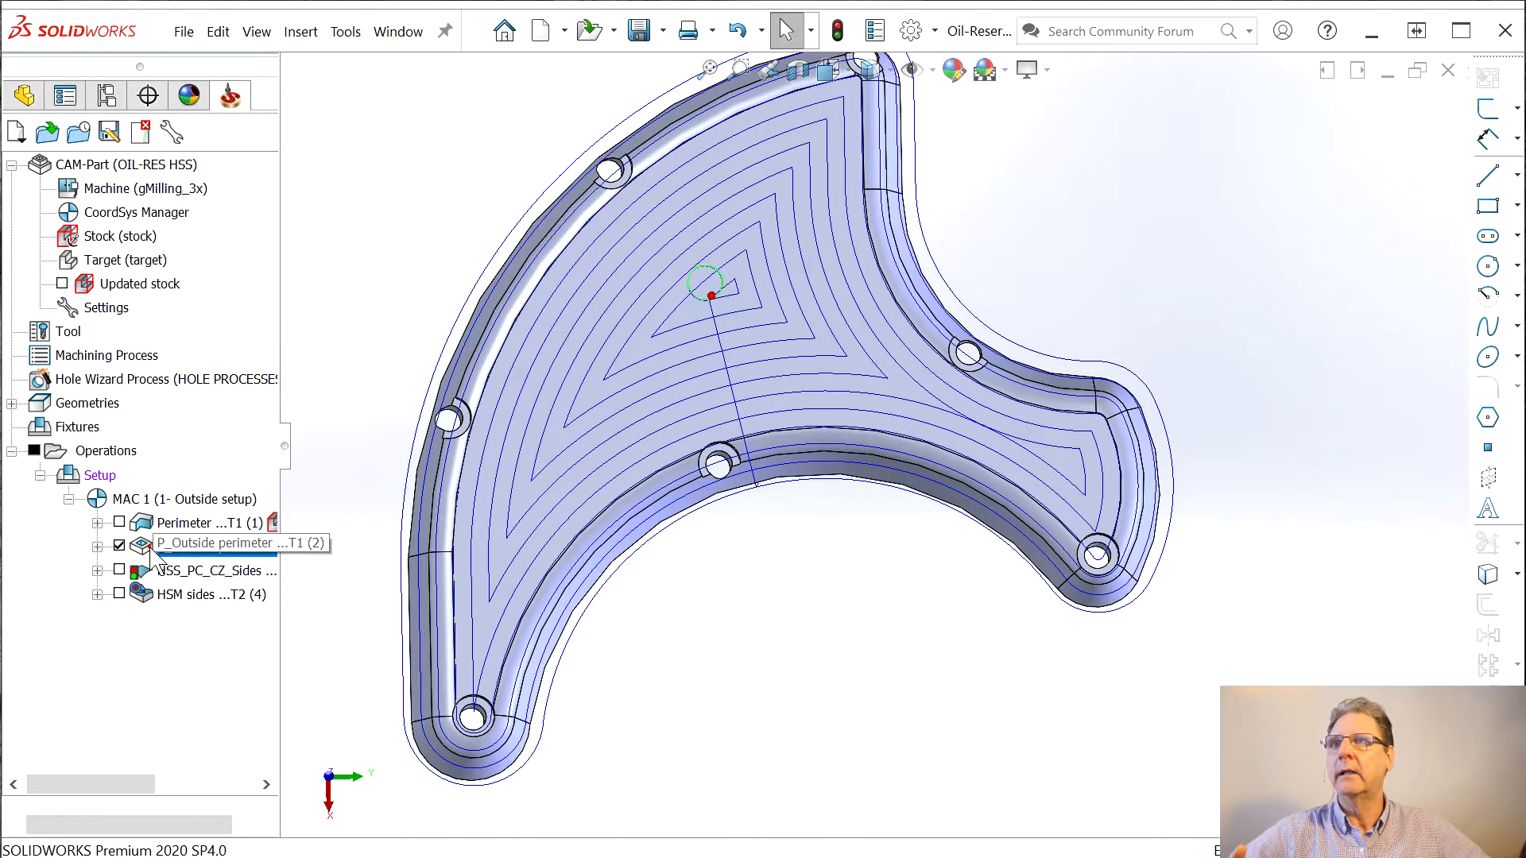
{"action": "left_click", "coordinate": [882, 438]}
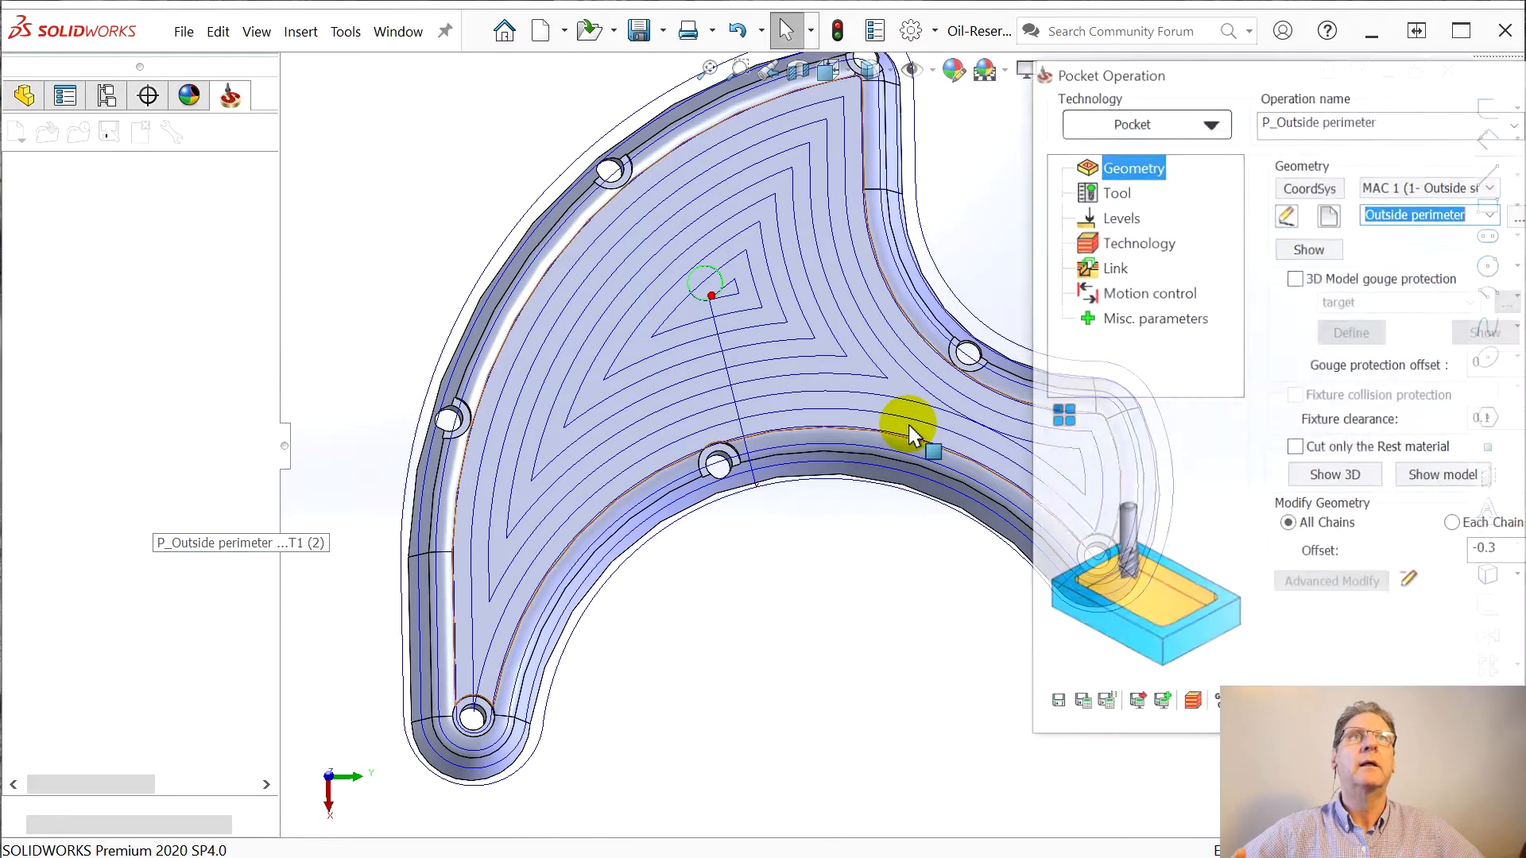
{"action": "left_click_drag", "start_coordinate": [1312, 62], "coordinate": [691, 43]}
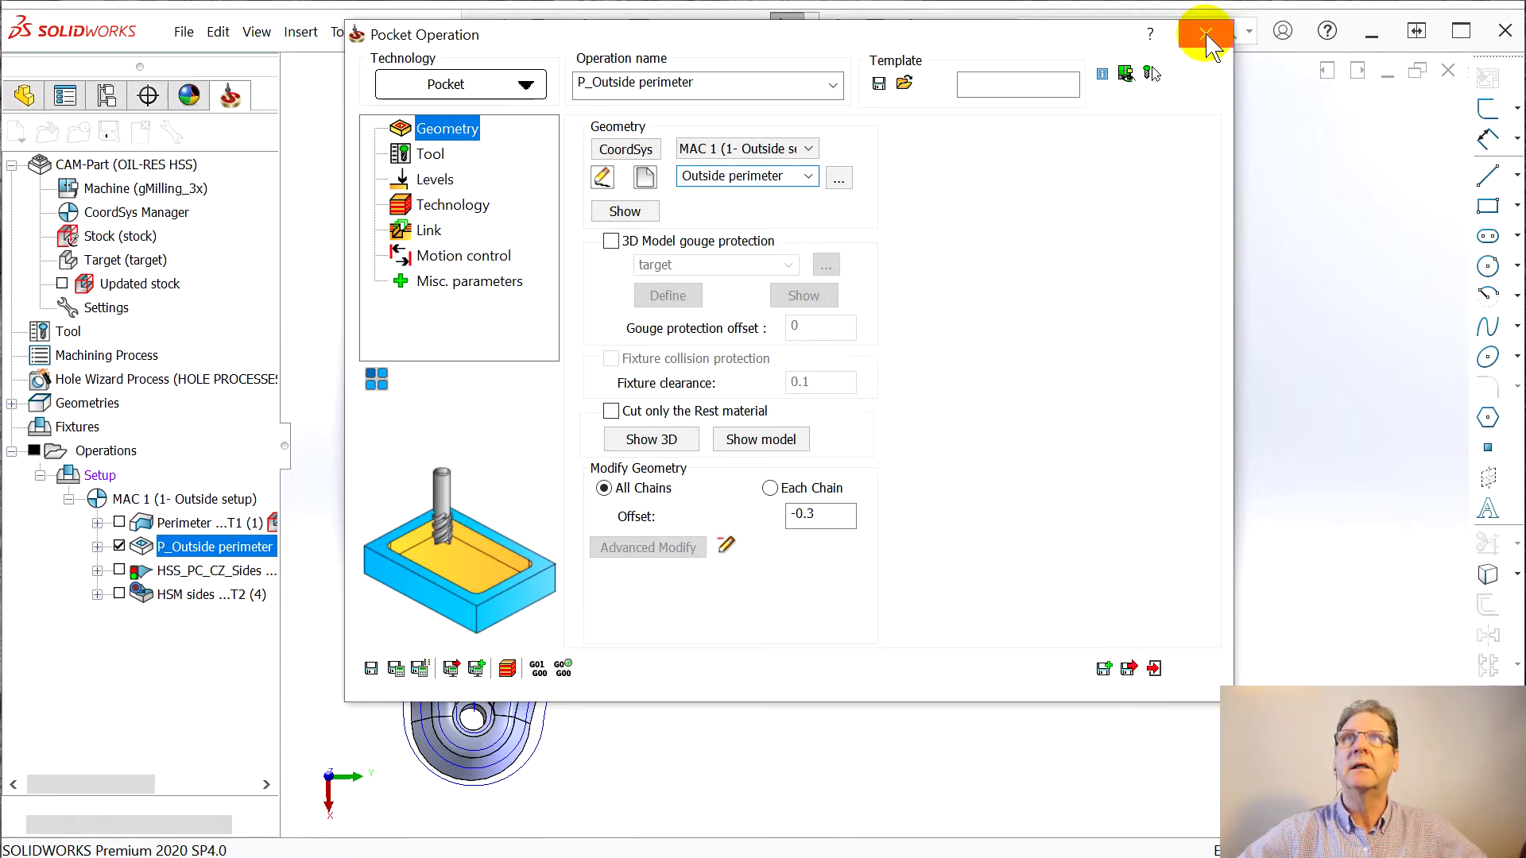
{"action": "left_click", "coordinate": [1206, 37]}
{"action": "left_click", "coordinate": [119, 546]}
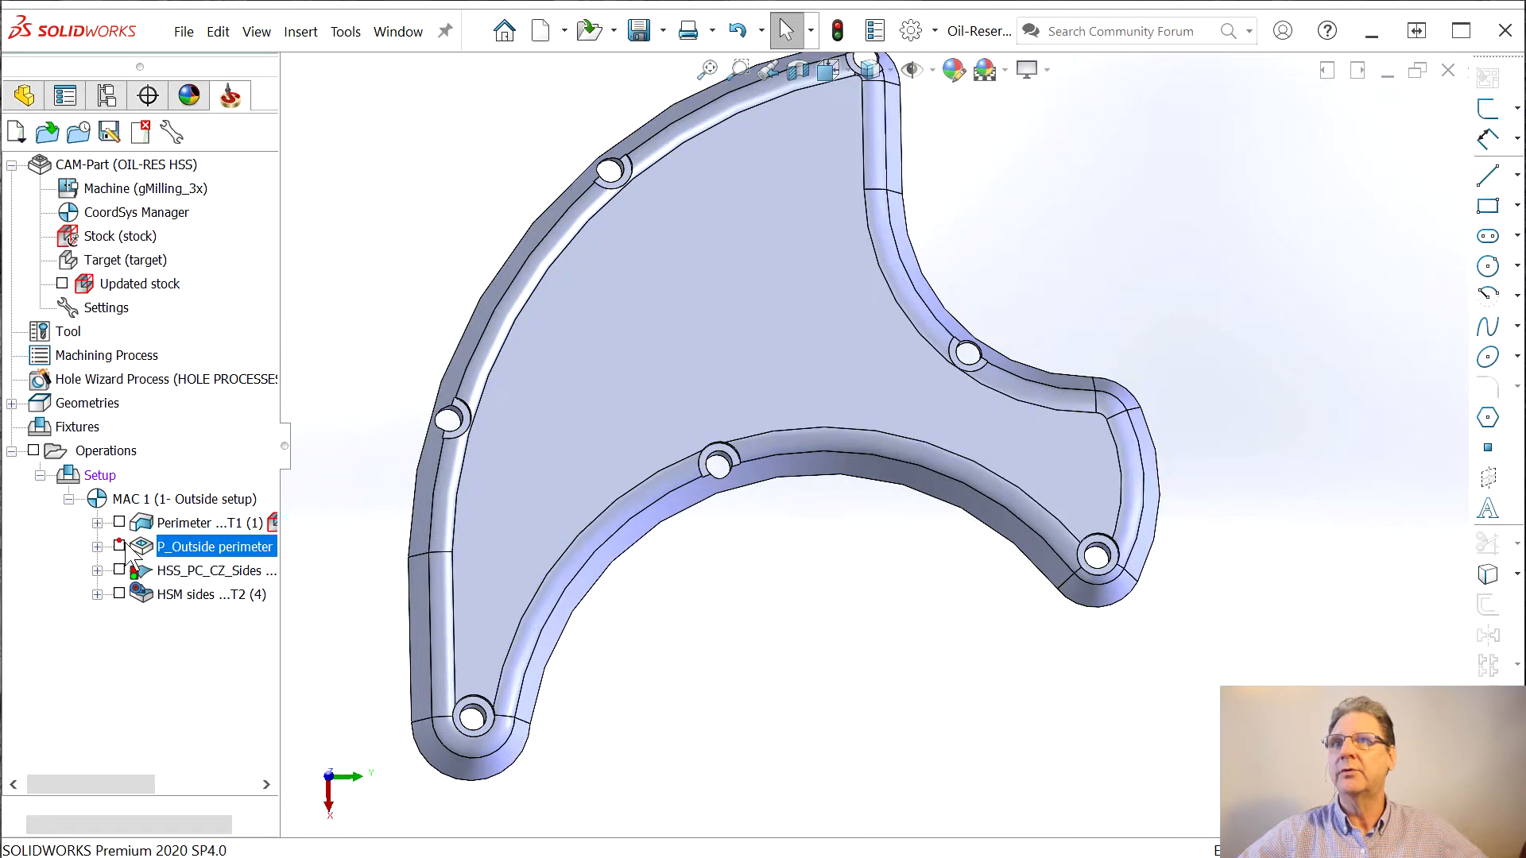
- Simulate the P_Outside perimeter operation in SolidCAM Simulator (Beta), replaying the cut at a reduced speed
{"action": "middle_click_drag", "start_coordinate": [495, 583], "coordinate": [509, 426]}
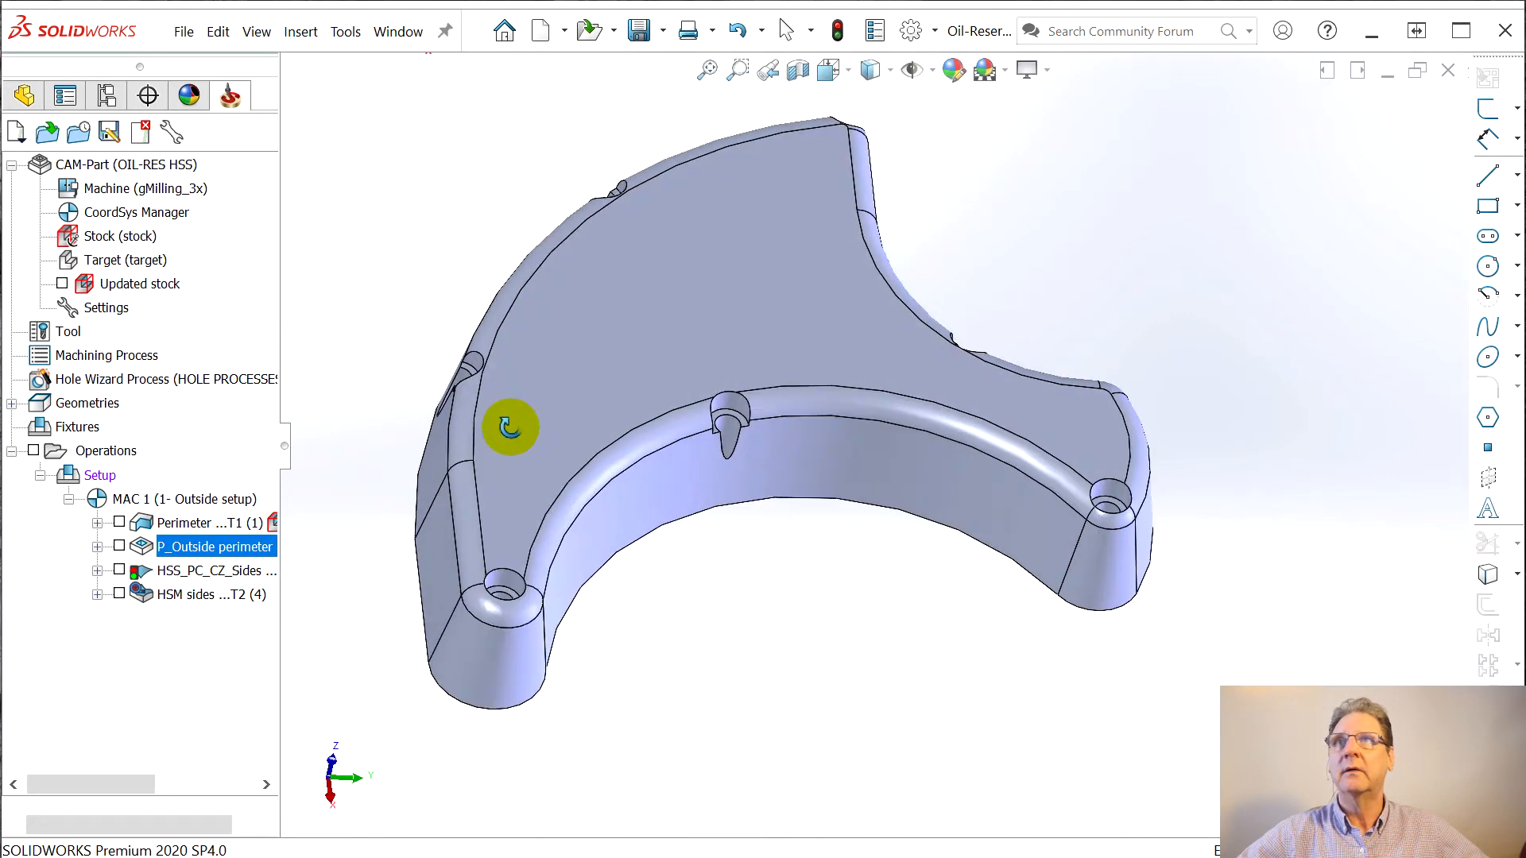
{"action": "right_click", "coordinate": [163, 547]}
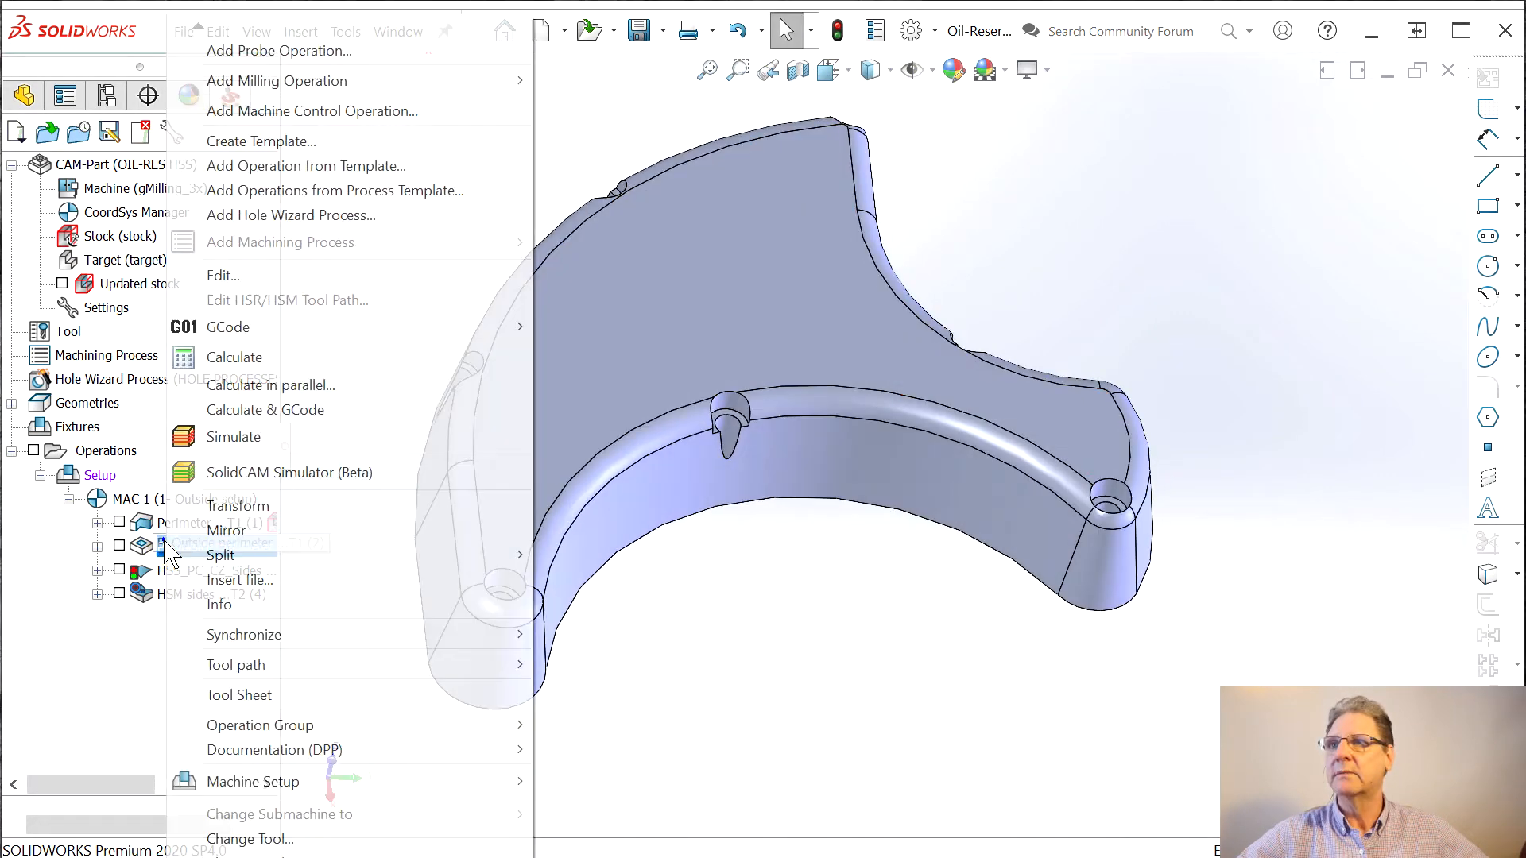
{"action": "left_click", "coordinate": [245, 476]}
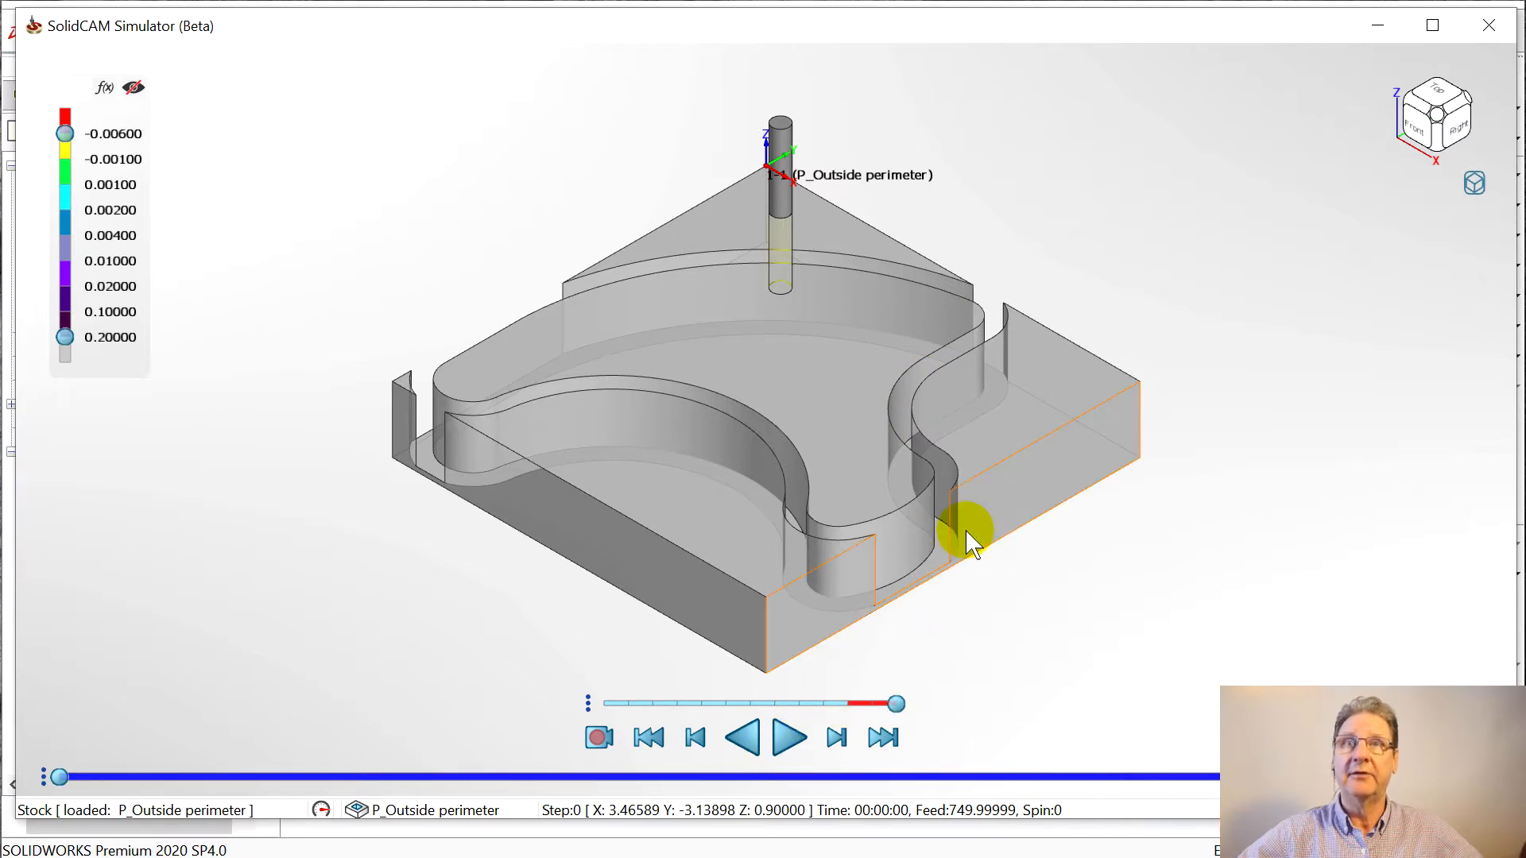
{"action": "left_click", "coordinate": [789, 739]}
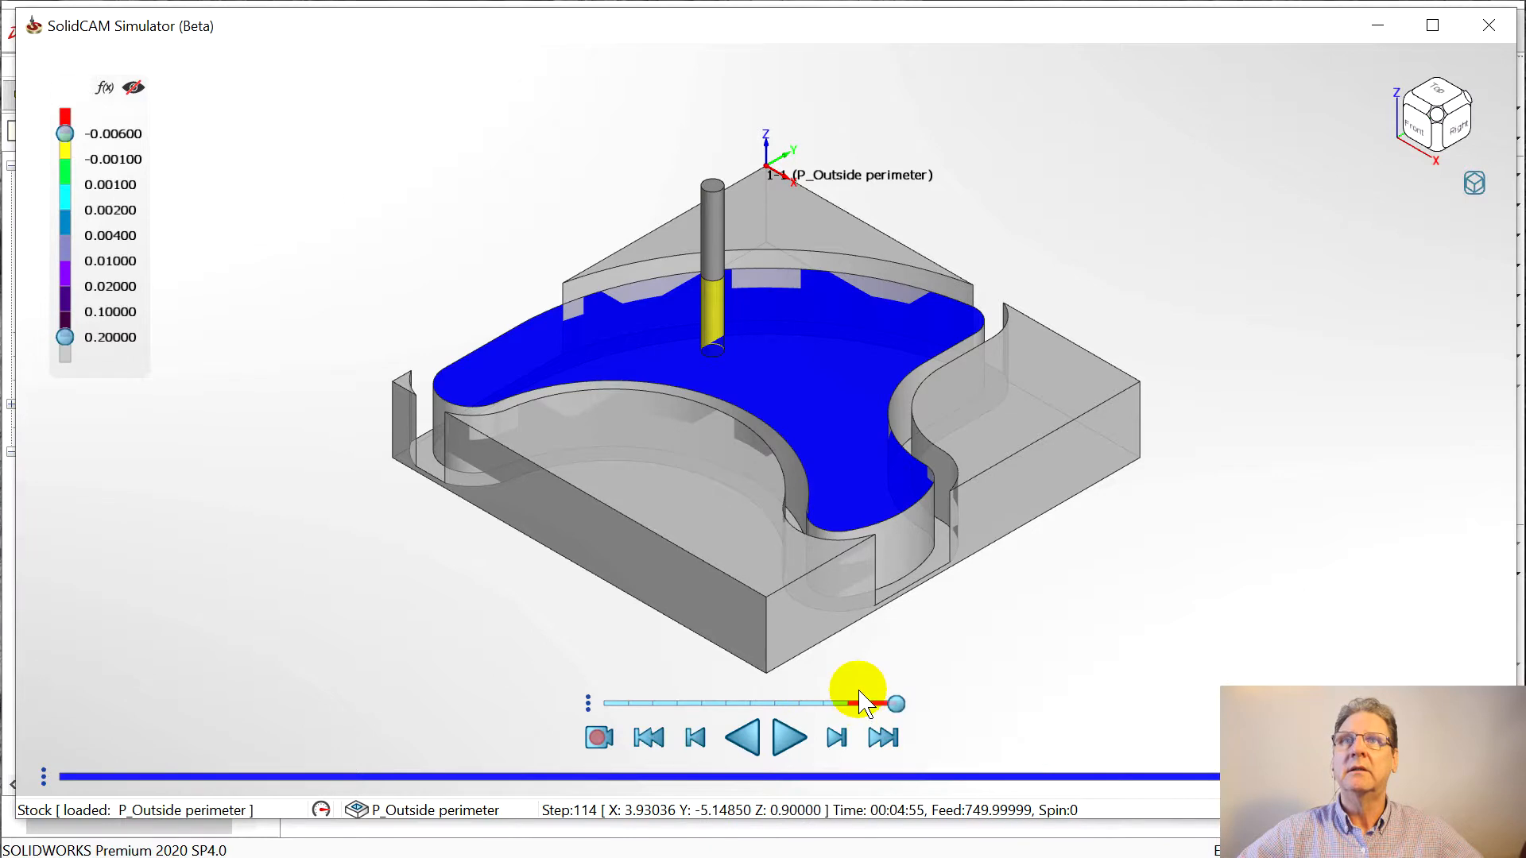
{"action": "left_click_drag", "start_coordinate": [872, 704], "coordinate": [625, 704]}
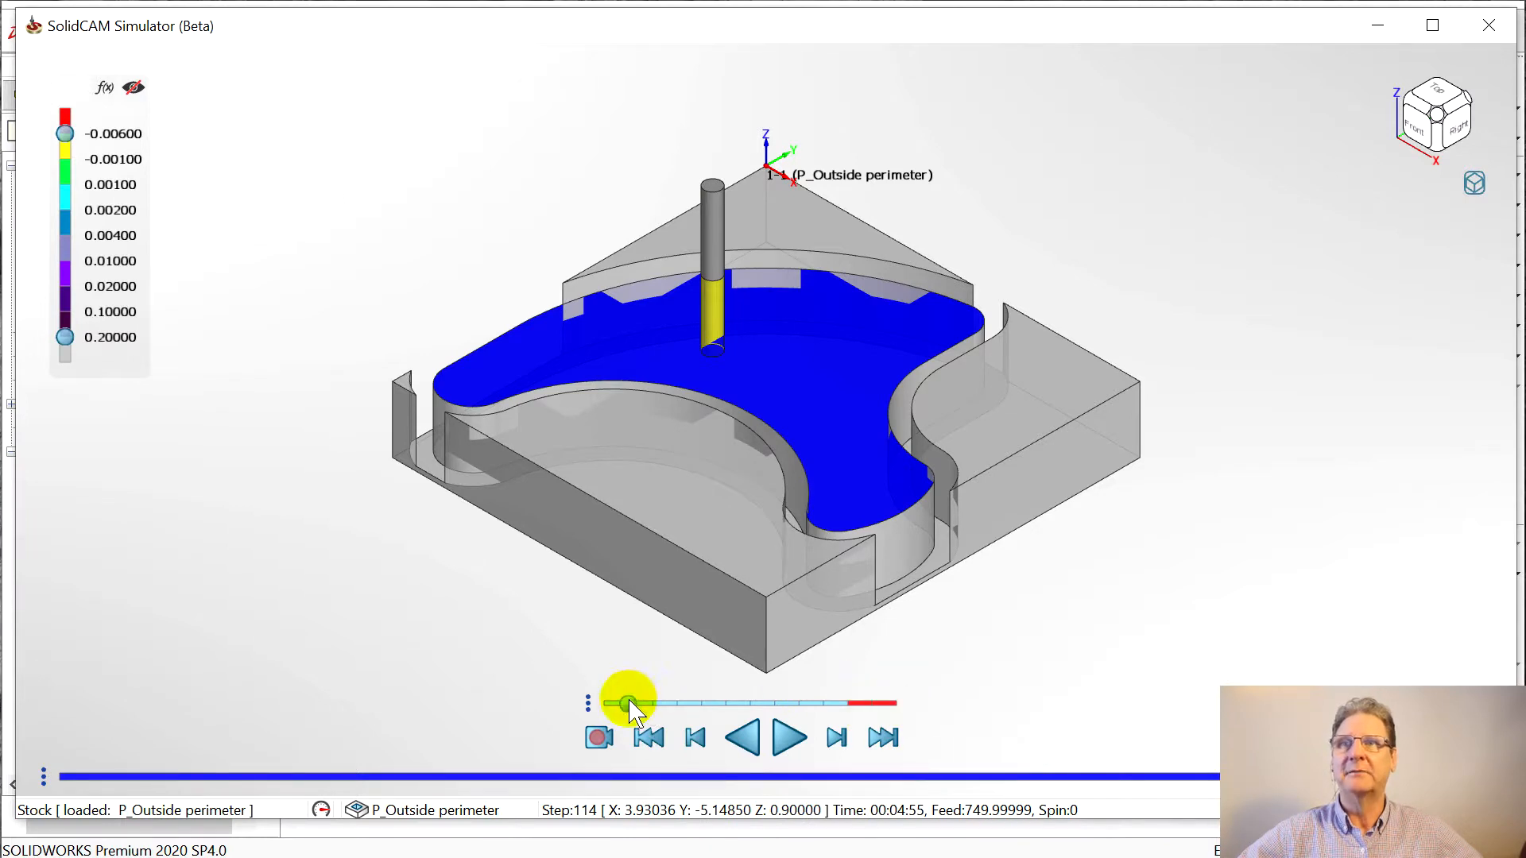
{"action": "left_click", "coordinate": [789, 738]}
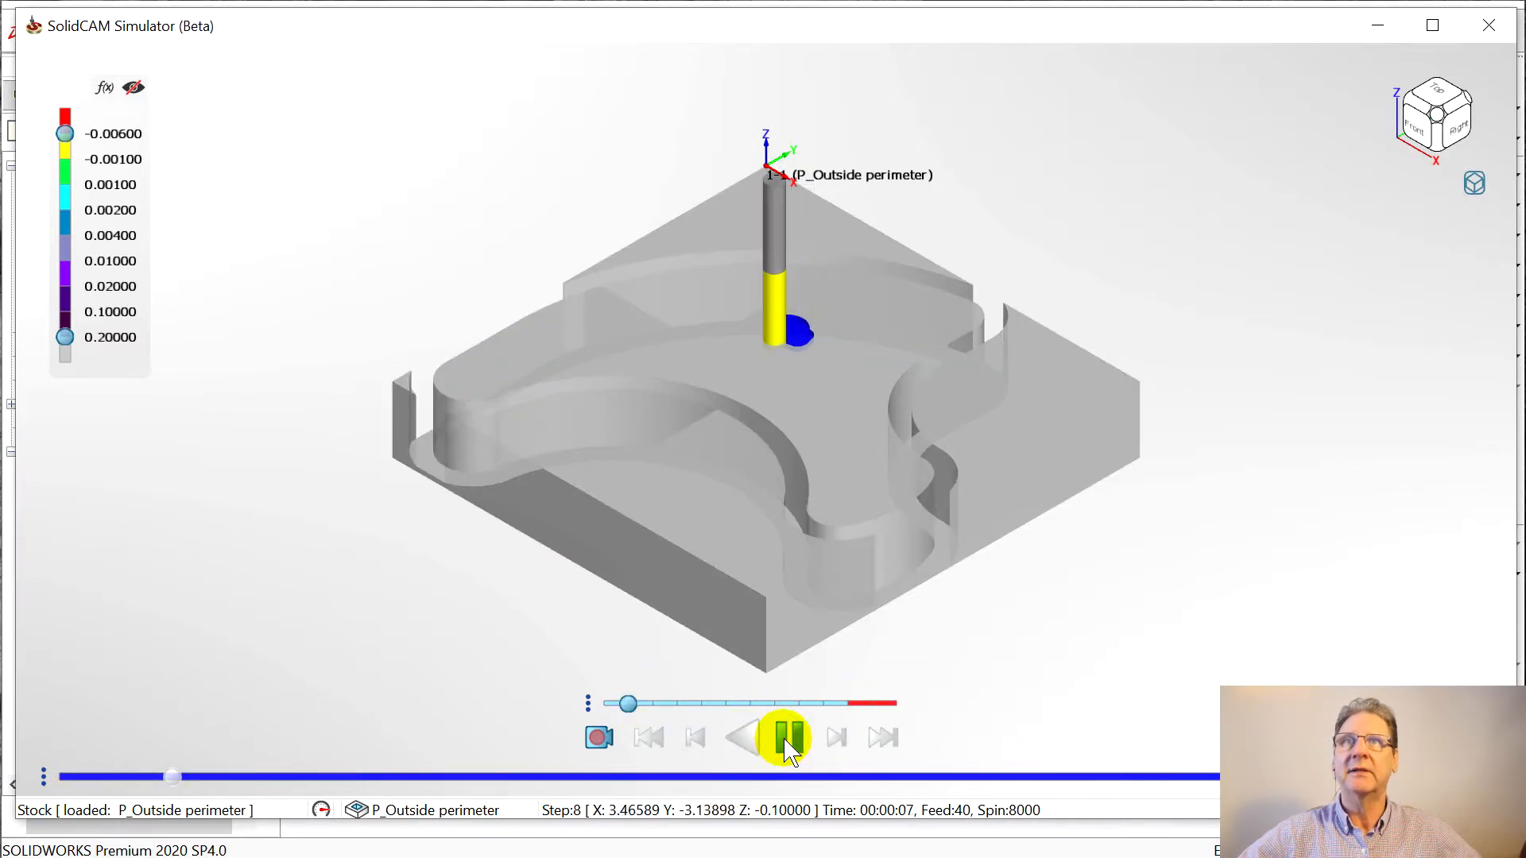
{"action": "left_click", "coordinate": [747, 703]}
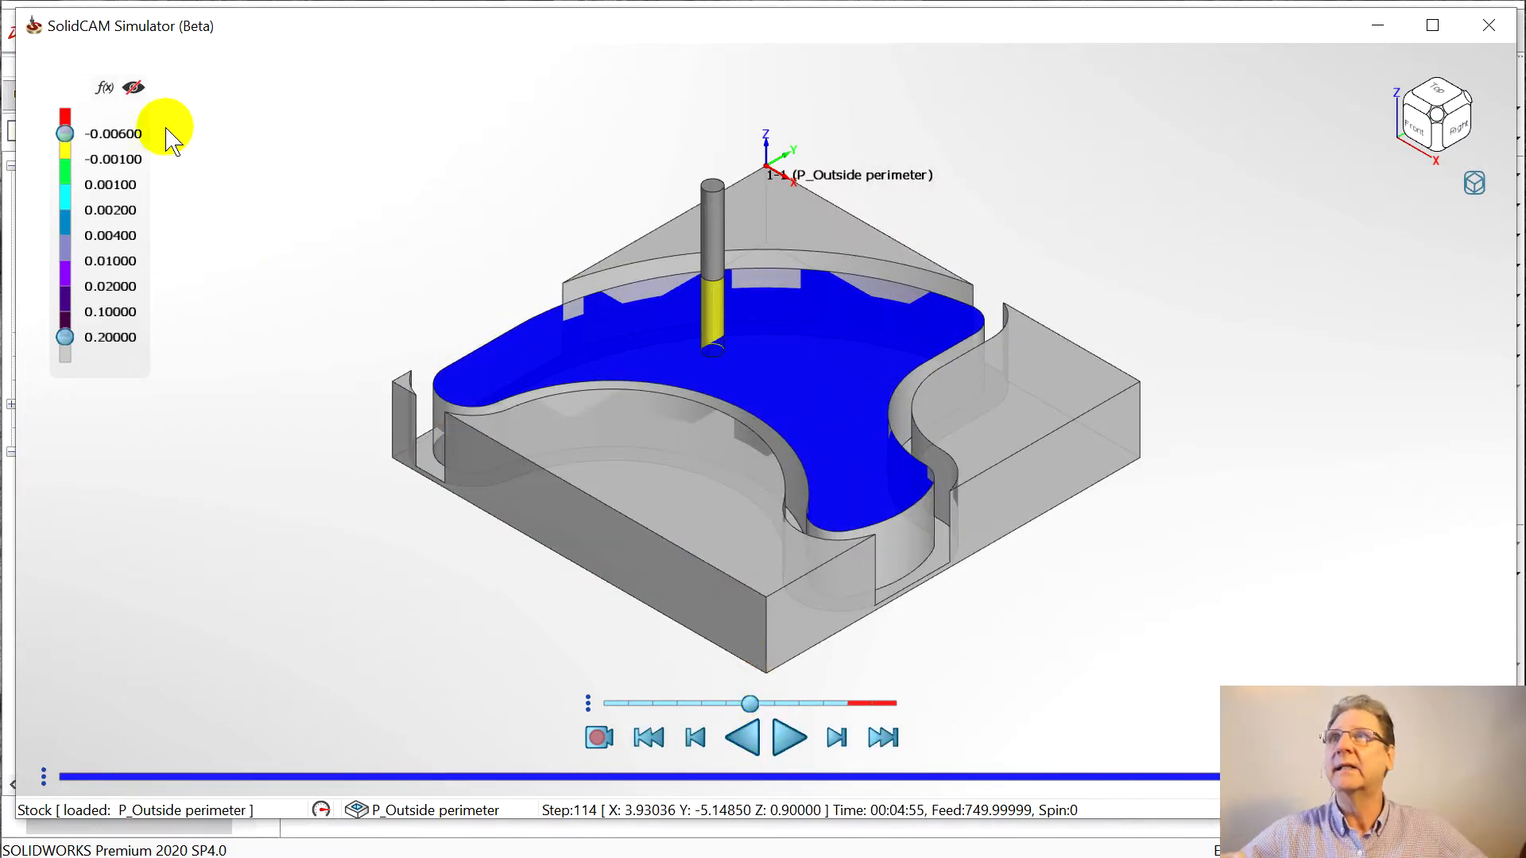
- Inspect the color-coded comparison of remaining material in the simulator, turn it off, and close the simulation
{"action": "left_click", "coordinate": [134, 89]}
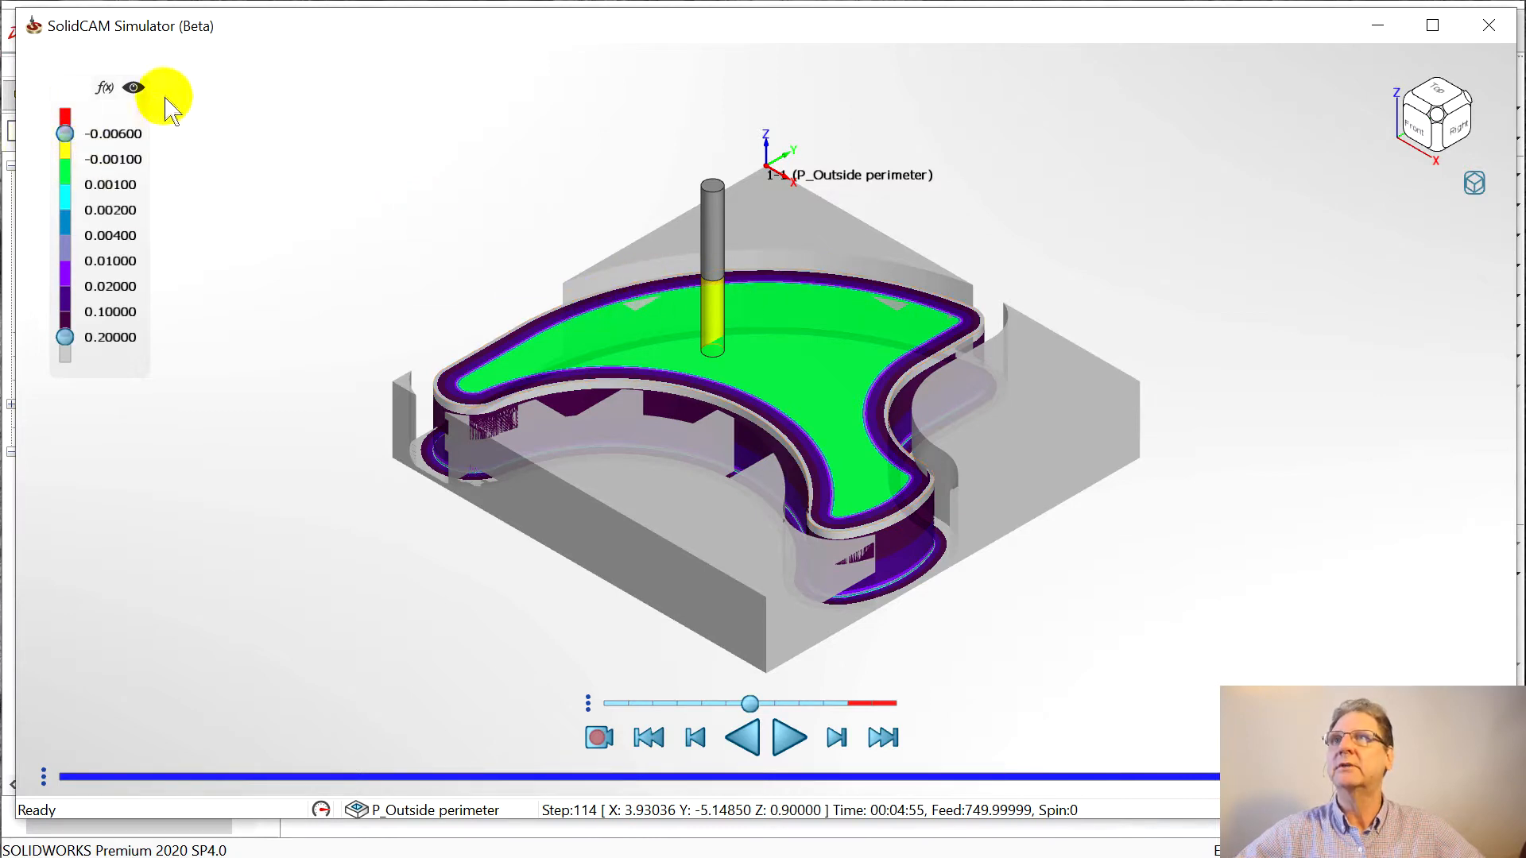
{"action": "left_click", "coordinate": [140, 91]}
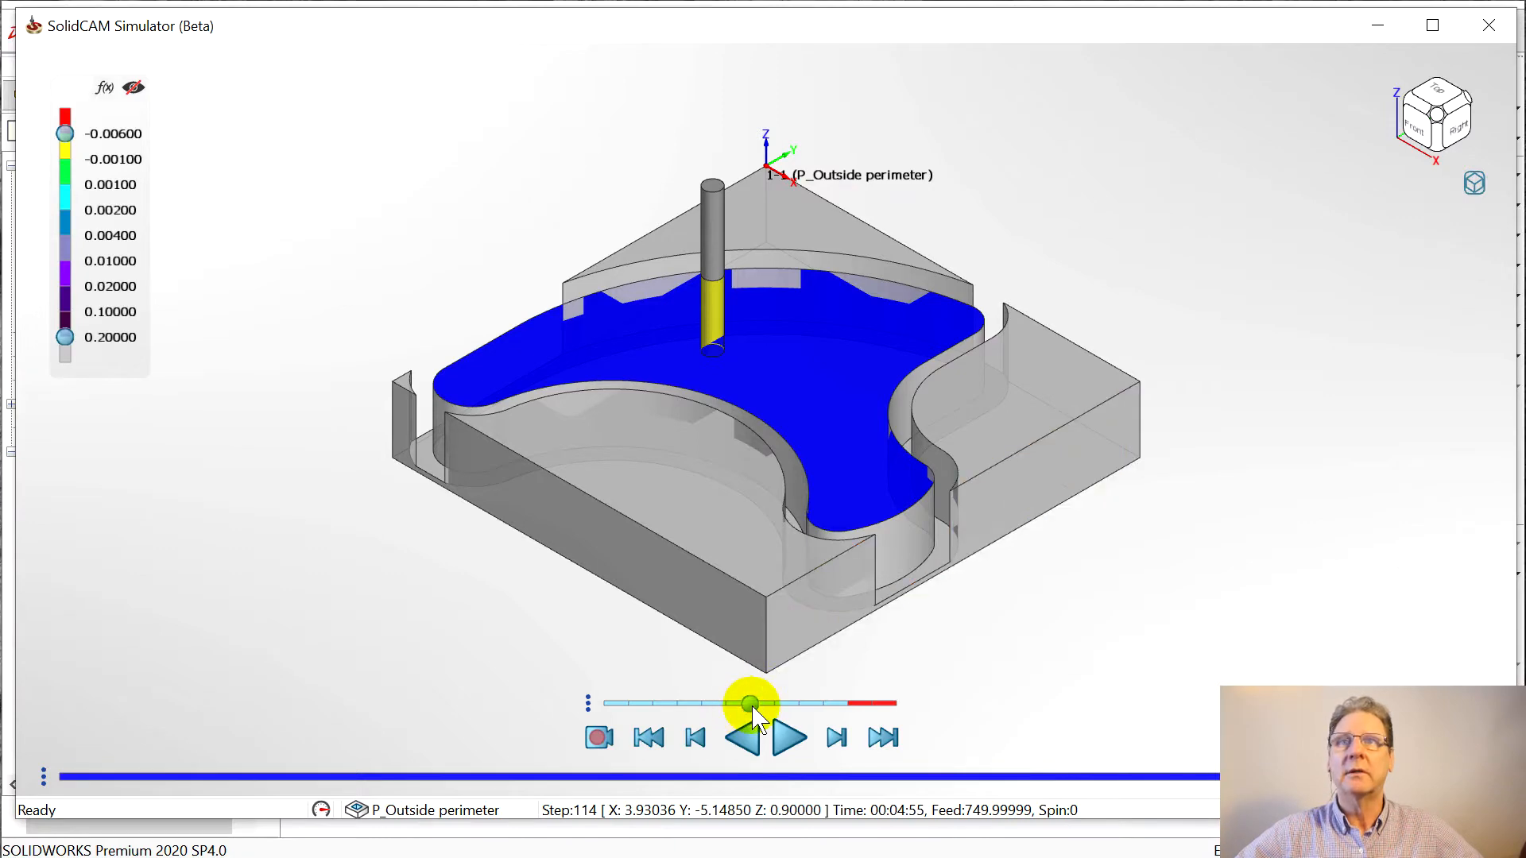
{"action": "left_click", "coordinate": [1489, 26]}
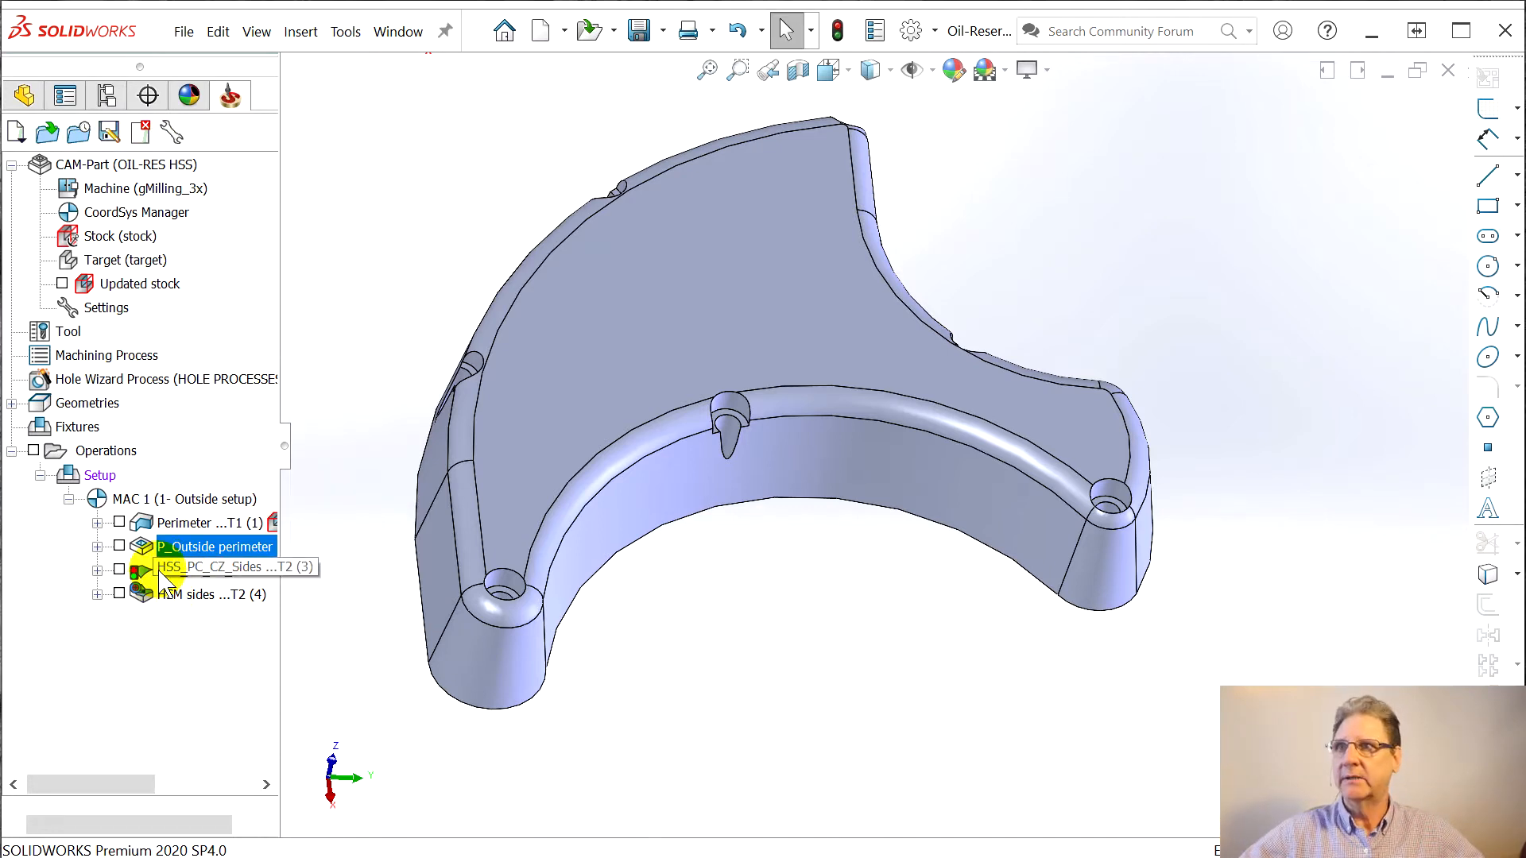
- Open the HSS_PC_CZ_Sides operation for editing and rename it "HSS sides"
{"action": "left_click", "coordinate": [161, 571]}
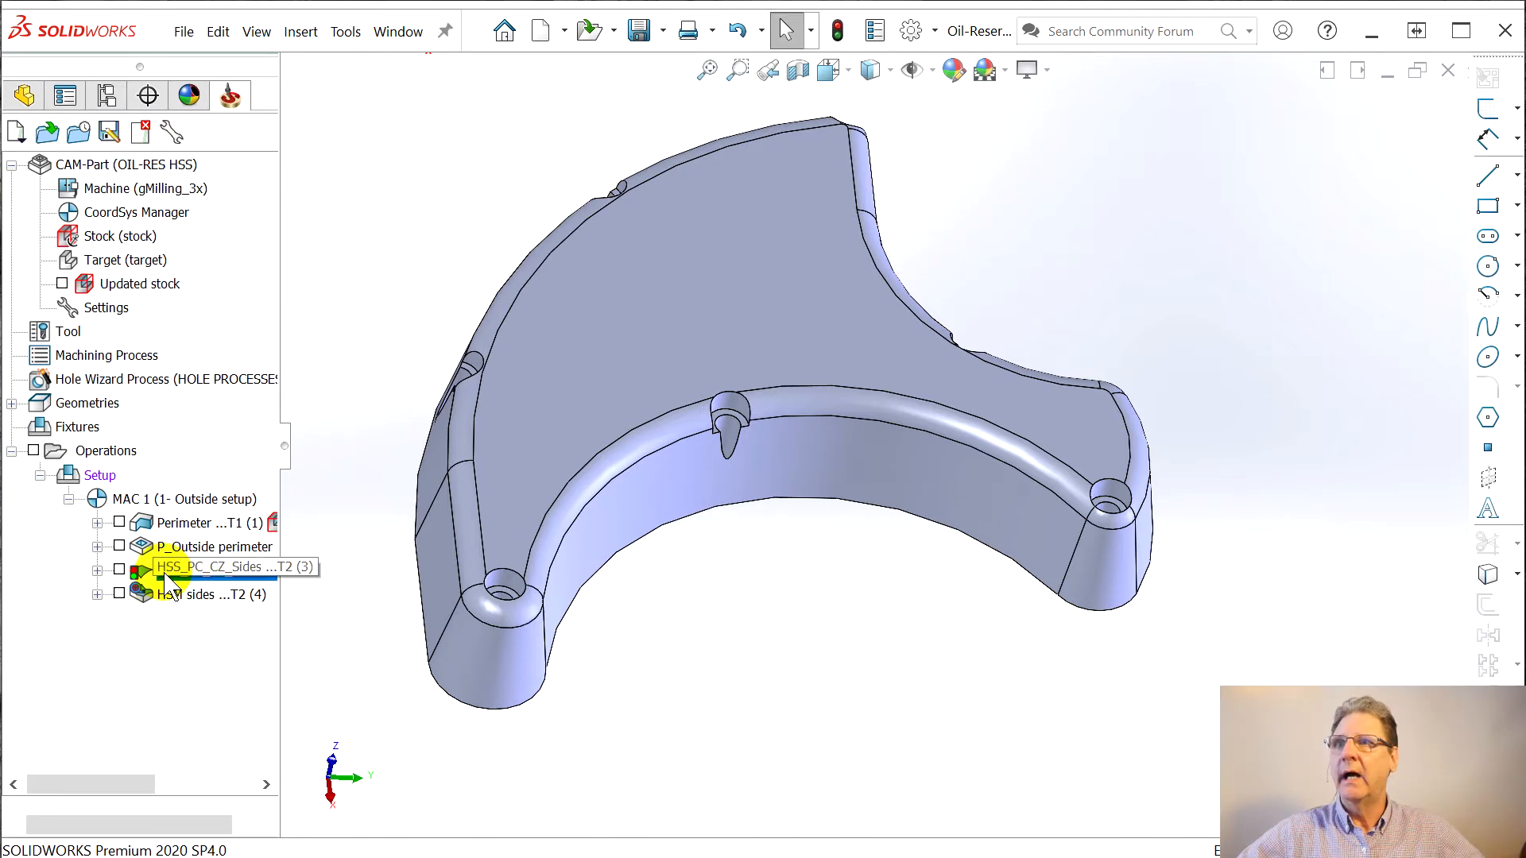
{"action": "double_click", "coordinate": [260, 567]}
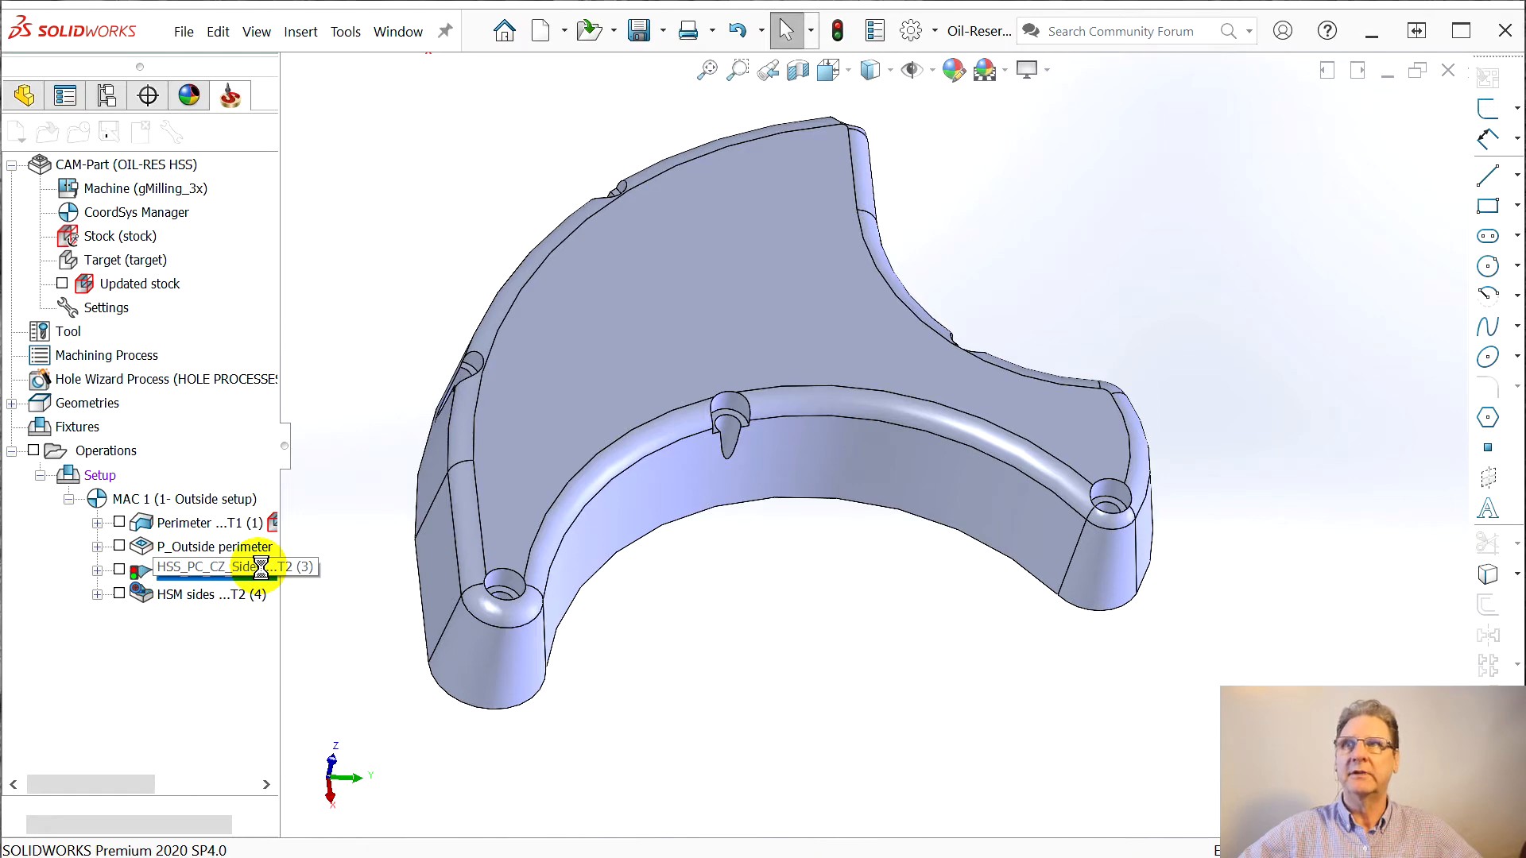
{"action": "double_click", "coordinate": [1248, 142]}
{"action": "left_click_drag", "start_coordinate": [1309, 143], "coordinate": [1242, 143]}
{"action": "type", "text": "sides"}
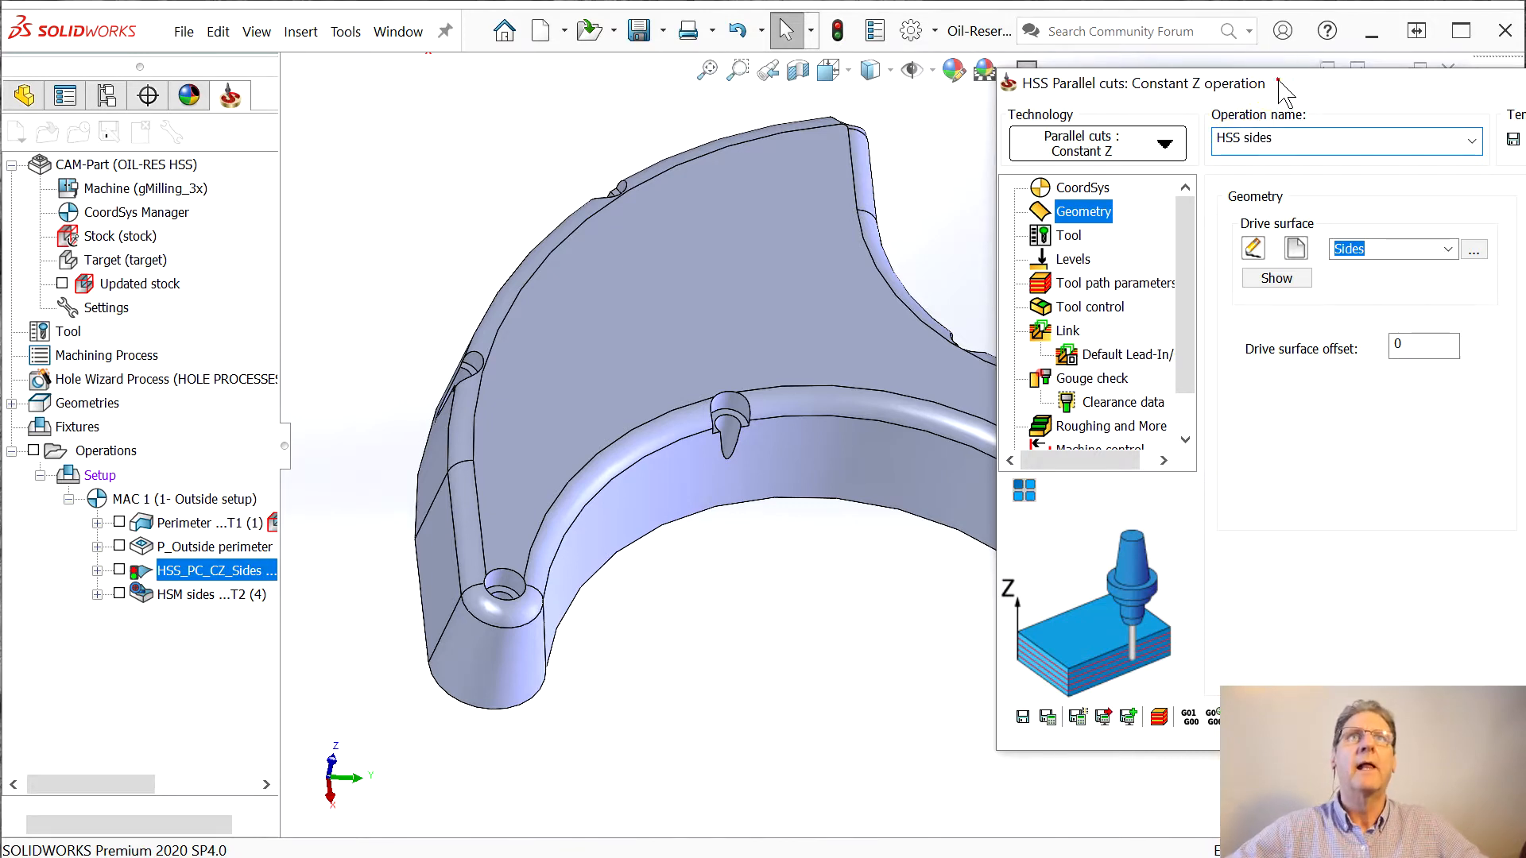
- Show the faces included in the Sides drive surface geometry and return to the operation settings
{"action": "left_click_drag", "start_coordinate": [1283, 88], "coordinate": [1278, 87]}
{"action": "left_click", "coordinate": [1272, 278]}
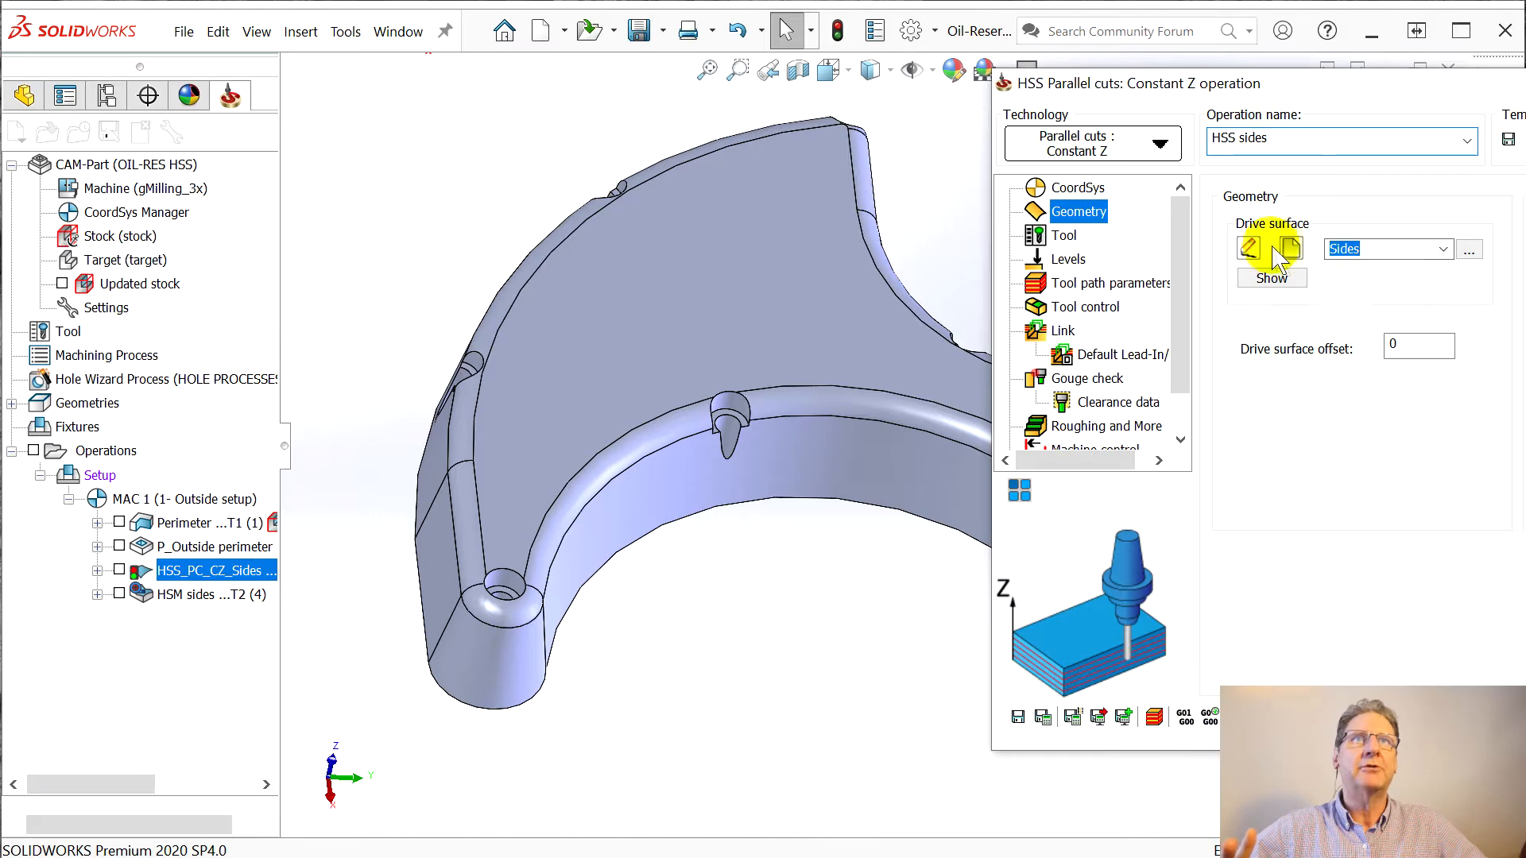
{"action": "middle_click_drag", "start_coordinate": [790, 538], "coordinate": [751, 496]}
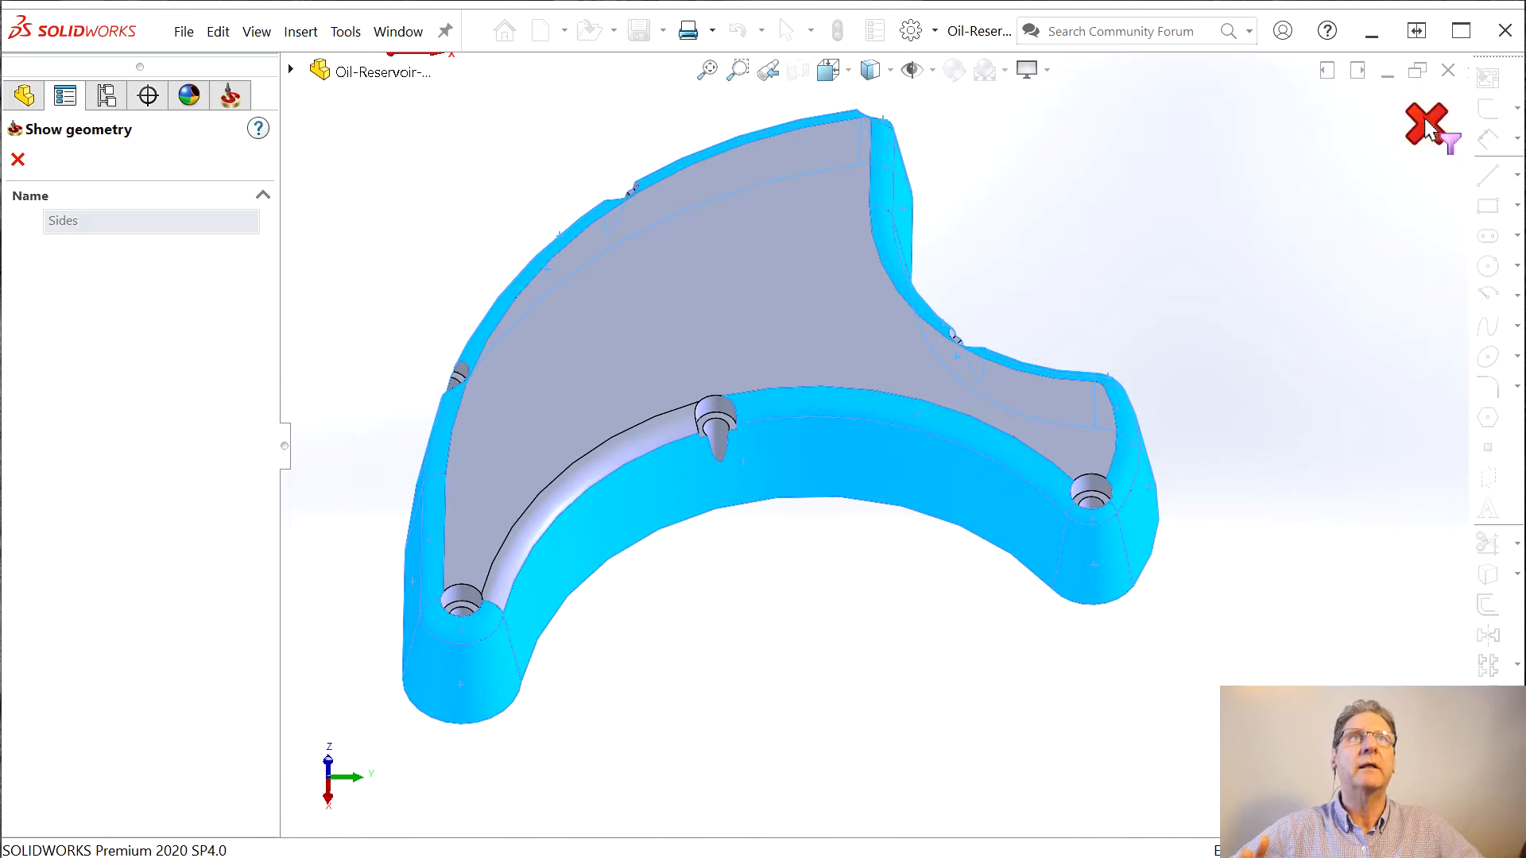
{"action": "left_click", "coordinate": [1429, 125]}
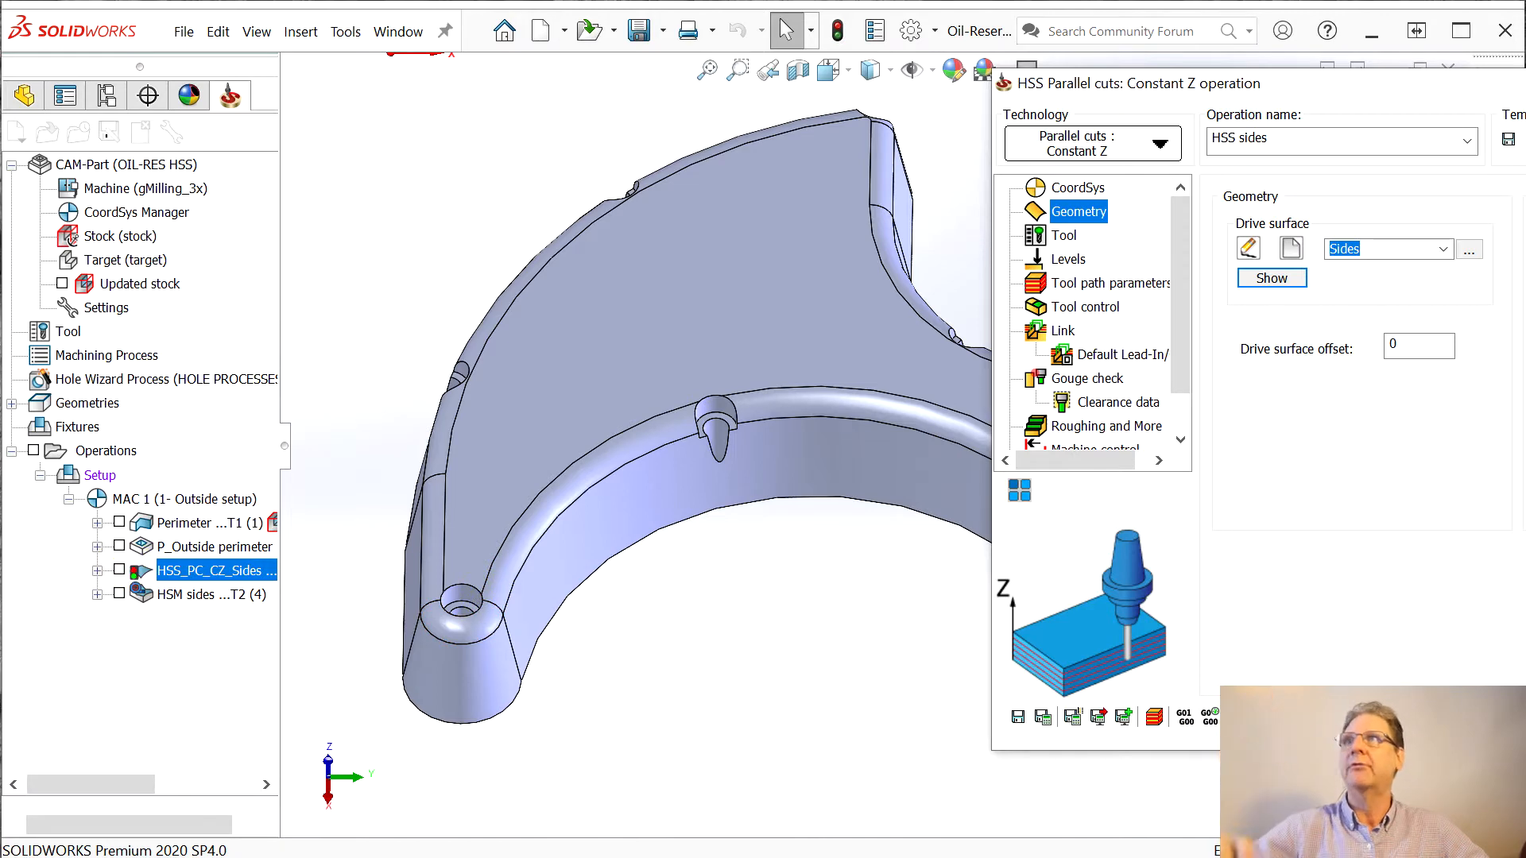
- Roll the model back to just after Outside Fillet and display the HSS_PC_CZ_Sides tool path on the simplified part
{"action": "left_click", "coordinate": [26, 99]}
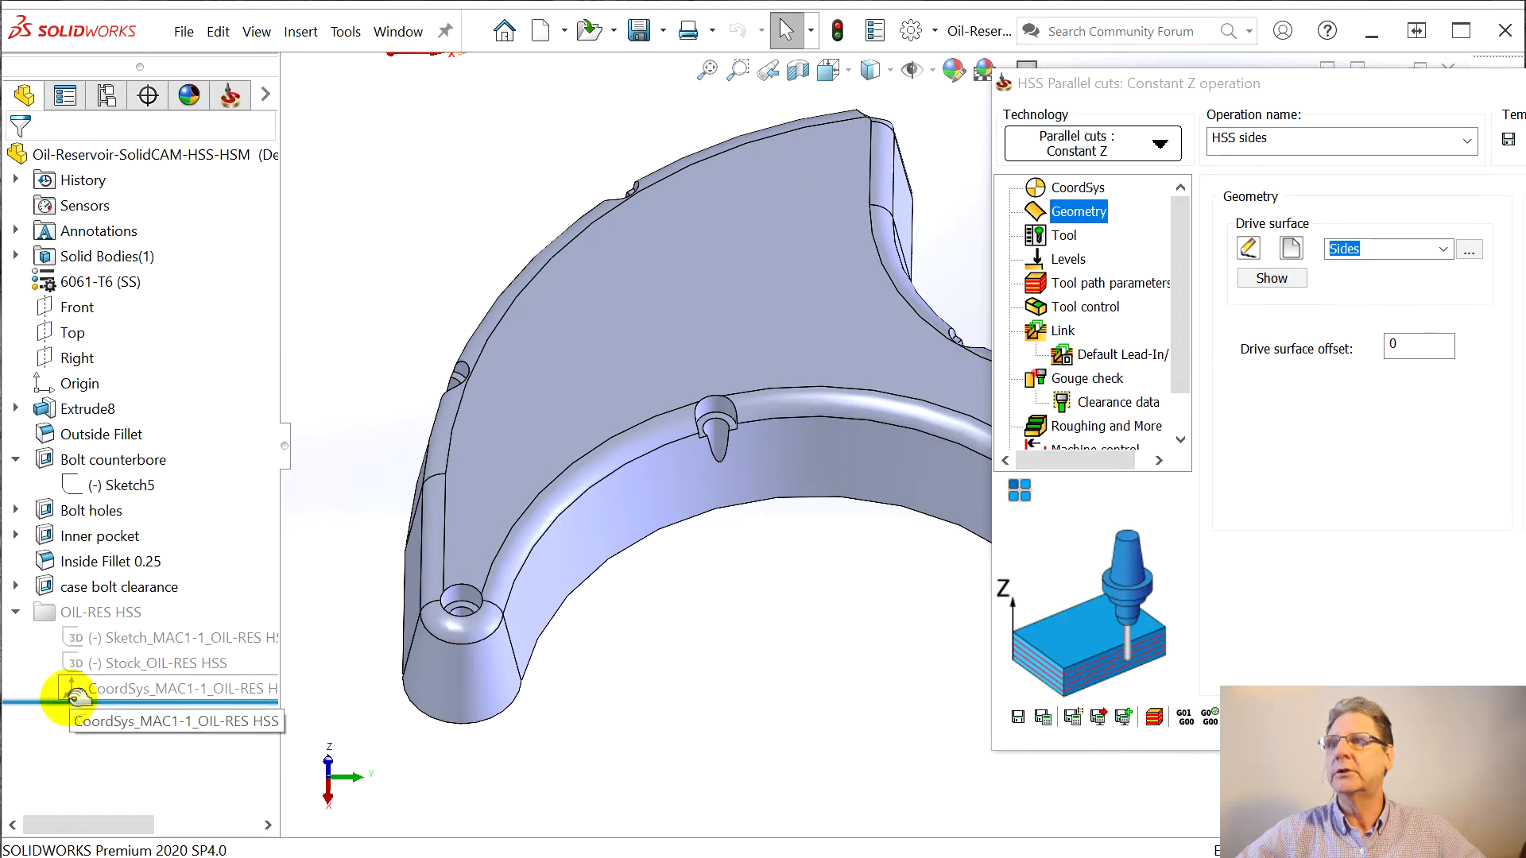
{"action": "left_click_drag", "start_coordinate": [77, 699], "coordinate": [116, 448]}
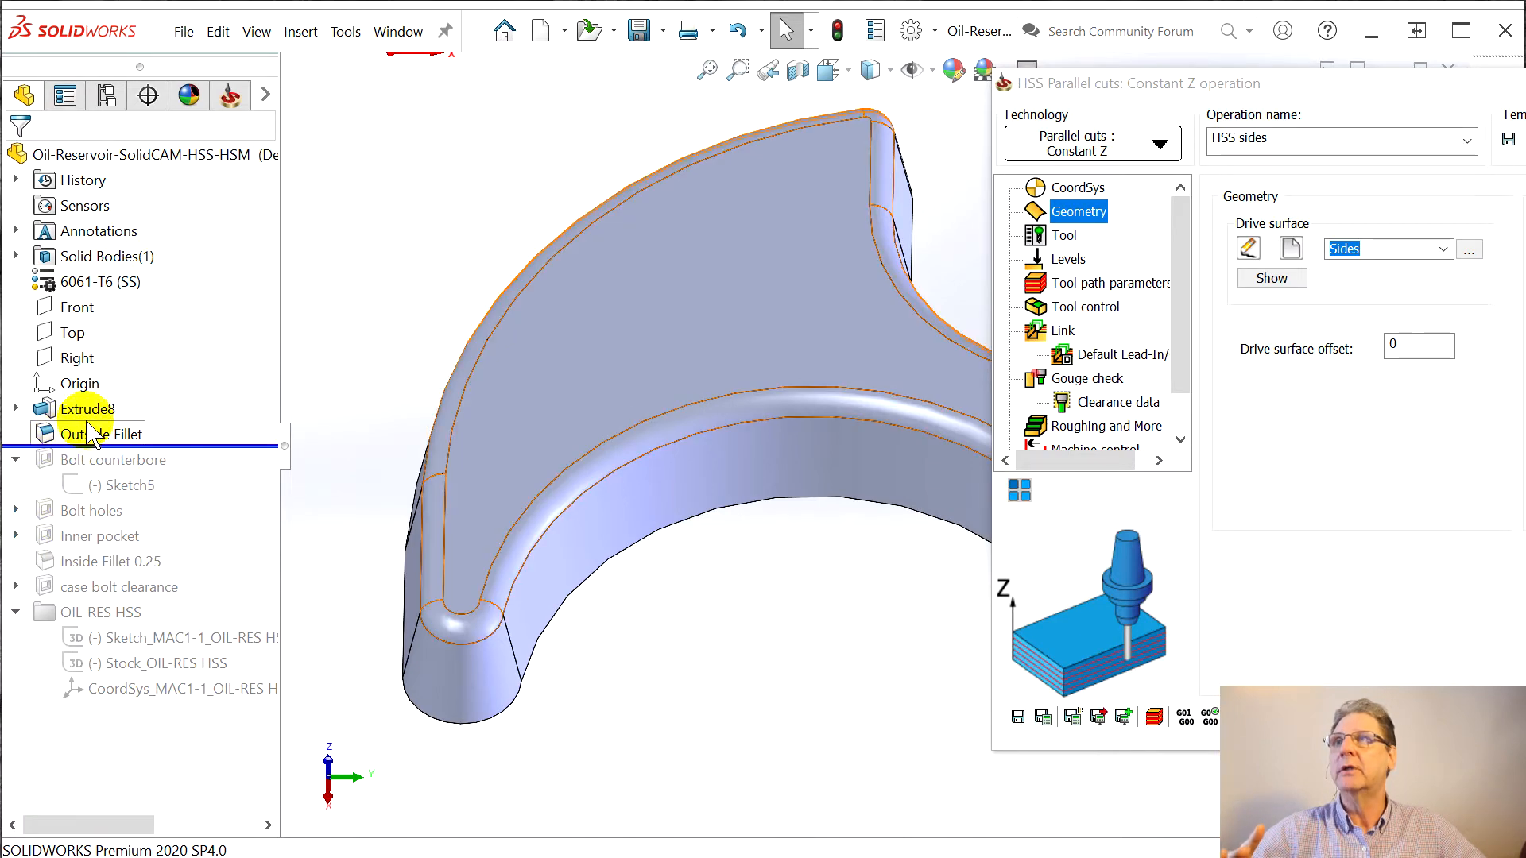
{"action": "left_click", "coordinate": [231, 95]}
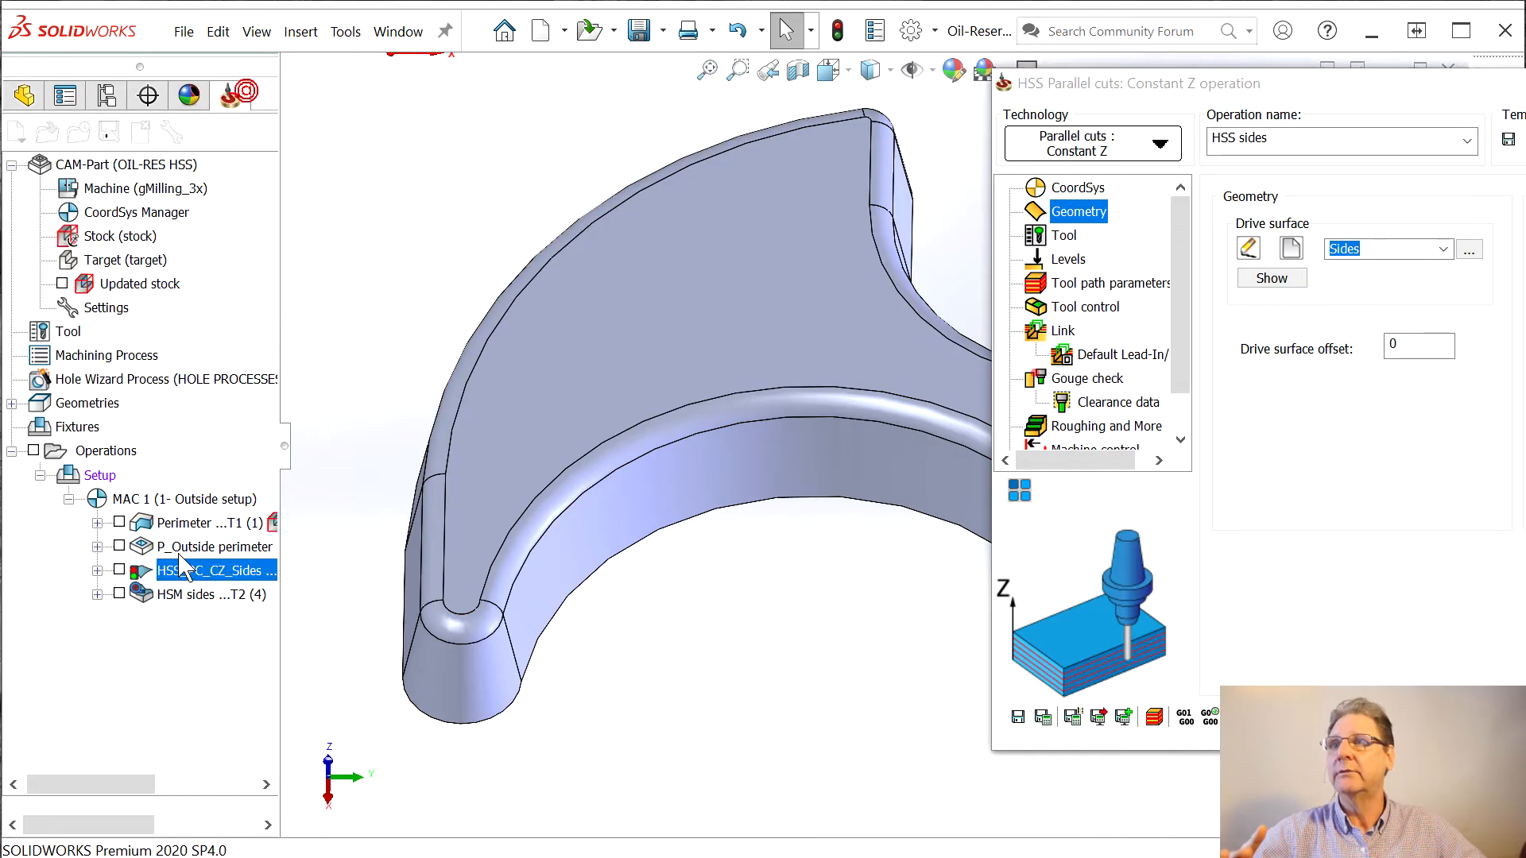
{"action": "left_click", "coordinate": [119, 570]}
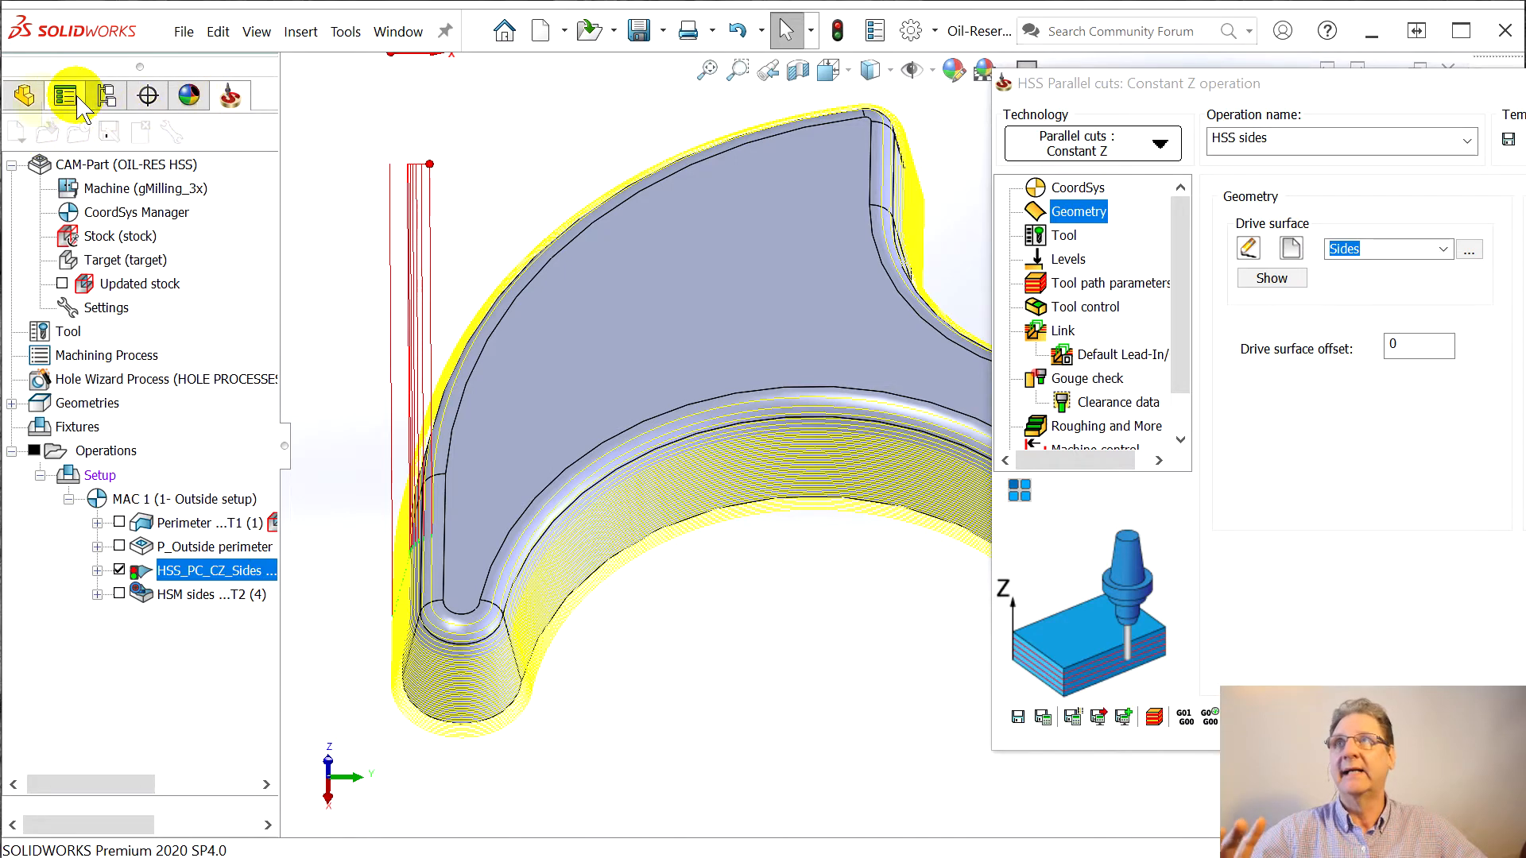
- Roll the model forward to the end of its feature history and return to the CAM operations
{"action": "left_click", "coordinate": [24, 100]}
{"action": "left_click_drag", "start_coordinate": [139, 446], "coordinate": [75, 701]}
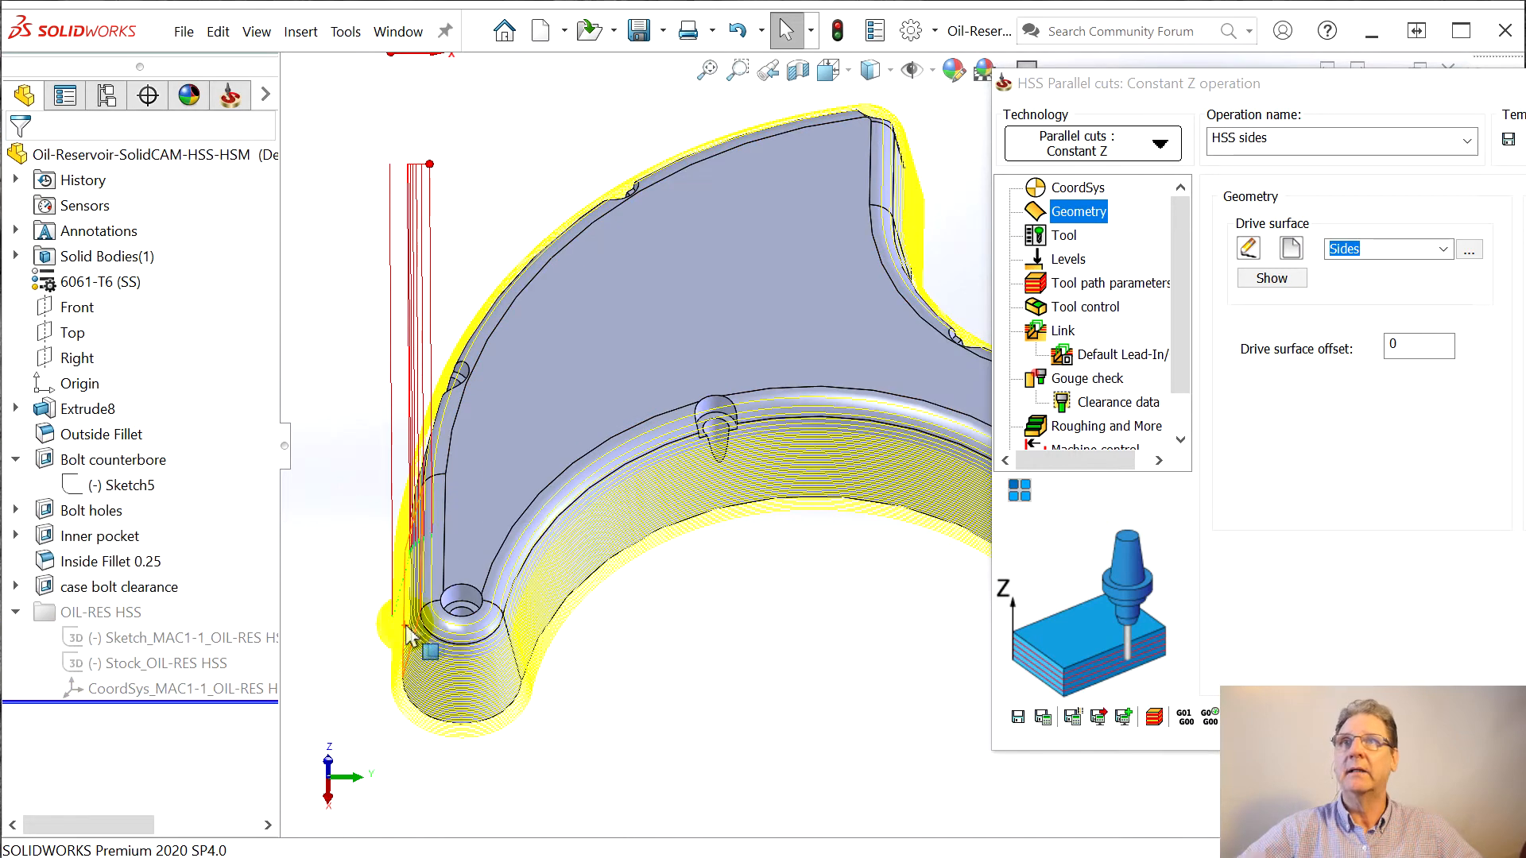
{"action": "left_click", "coordinate": [232, 95]}
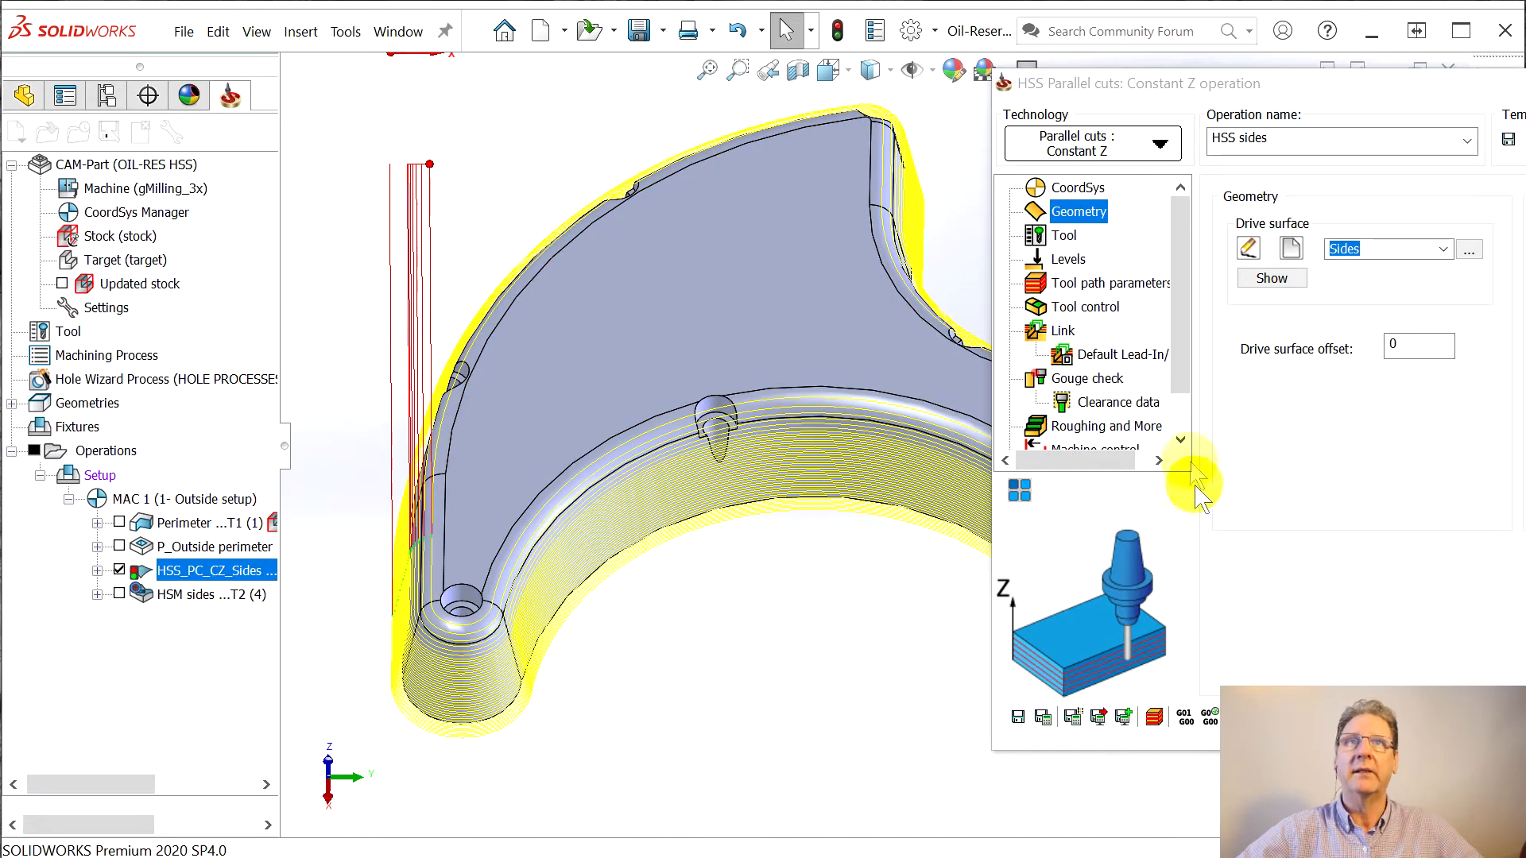
- Review the tool definition assigned to the HSS sides operation
{"action": "left_click_drag", "start_coordinate": [1192, 89], "coordinate": [810, 90]}
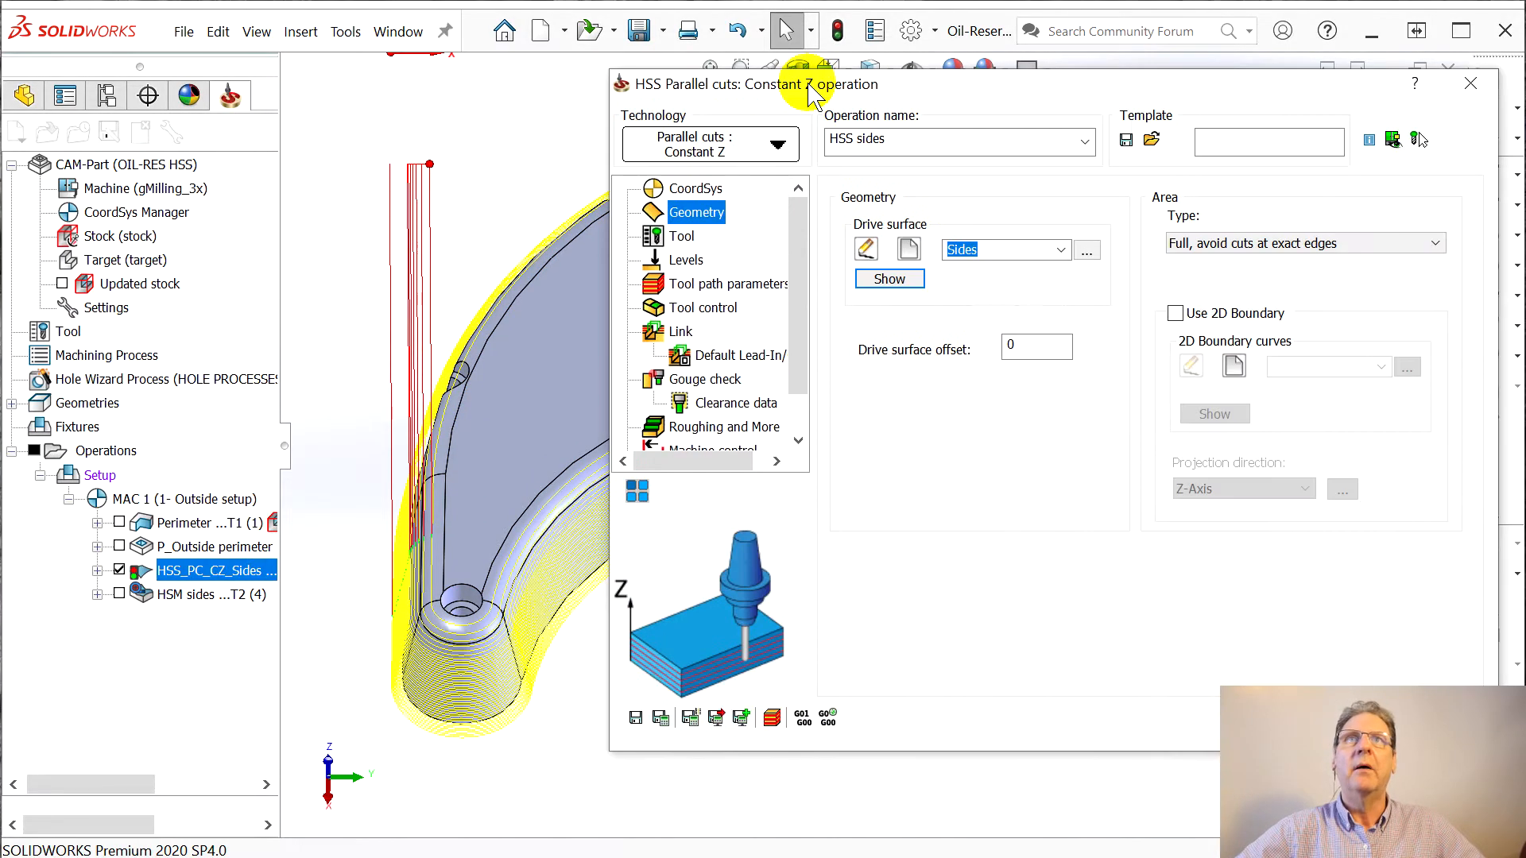
{"action": "left_click", "coordinate": [683, 236]}
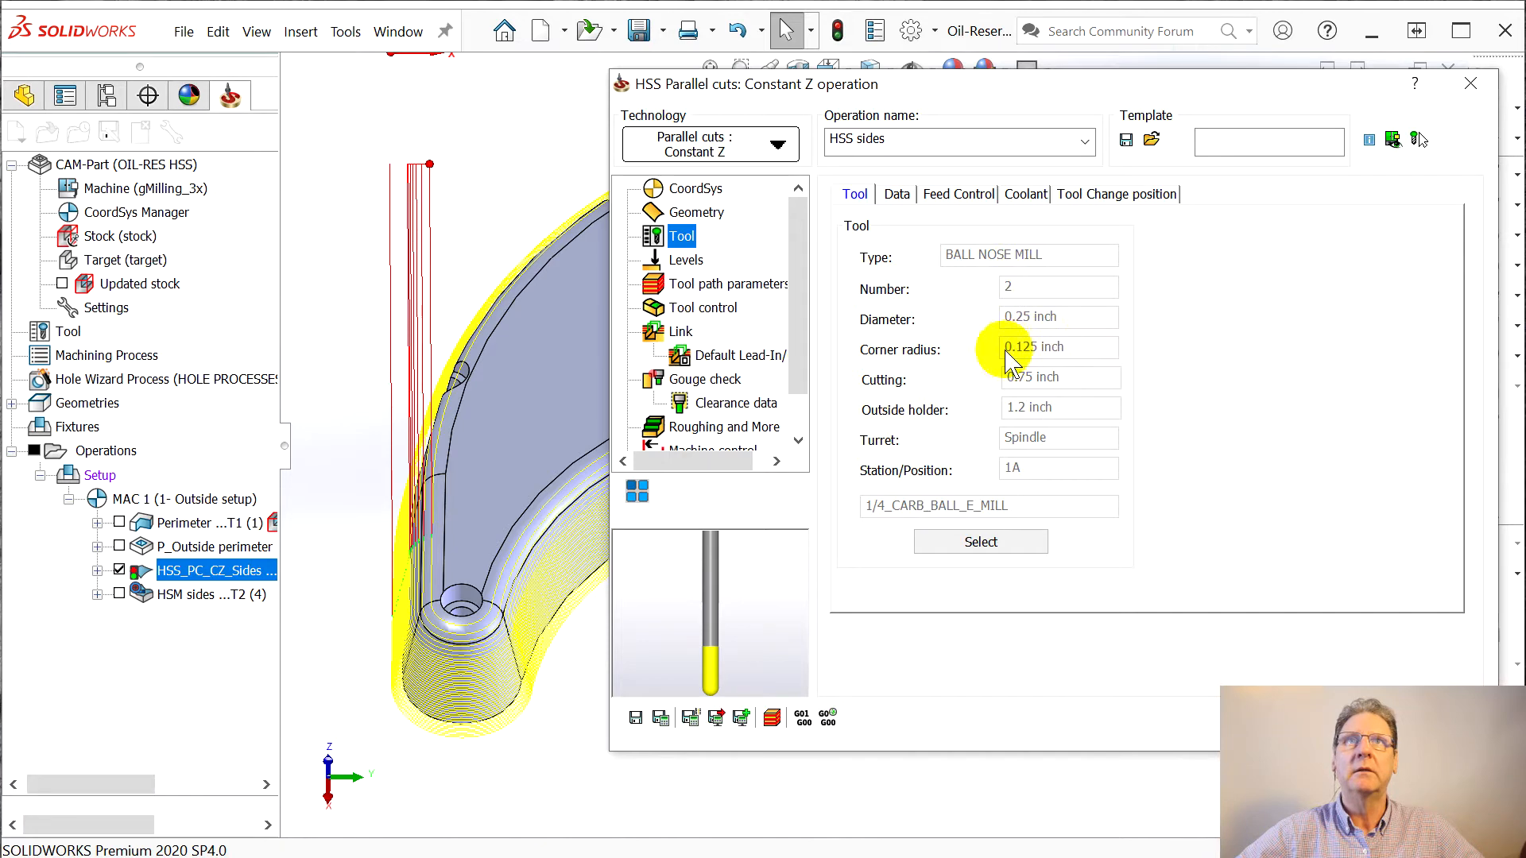
- Review the HSS sides operation's levels, tool path parameters, tool control, link and default lead-in/out settings
{"action": "left_click", "coordinate": [700, 261]}
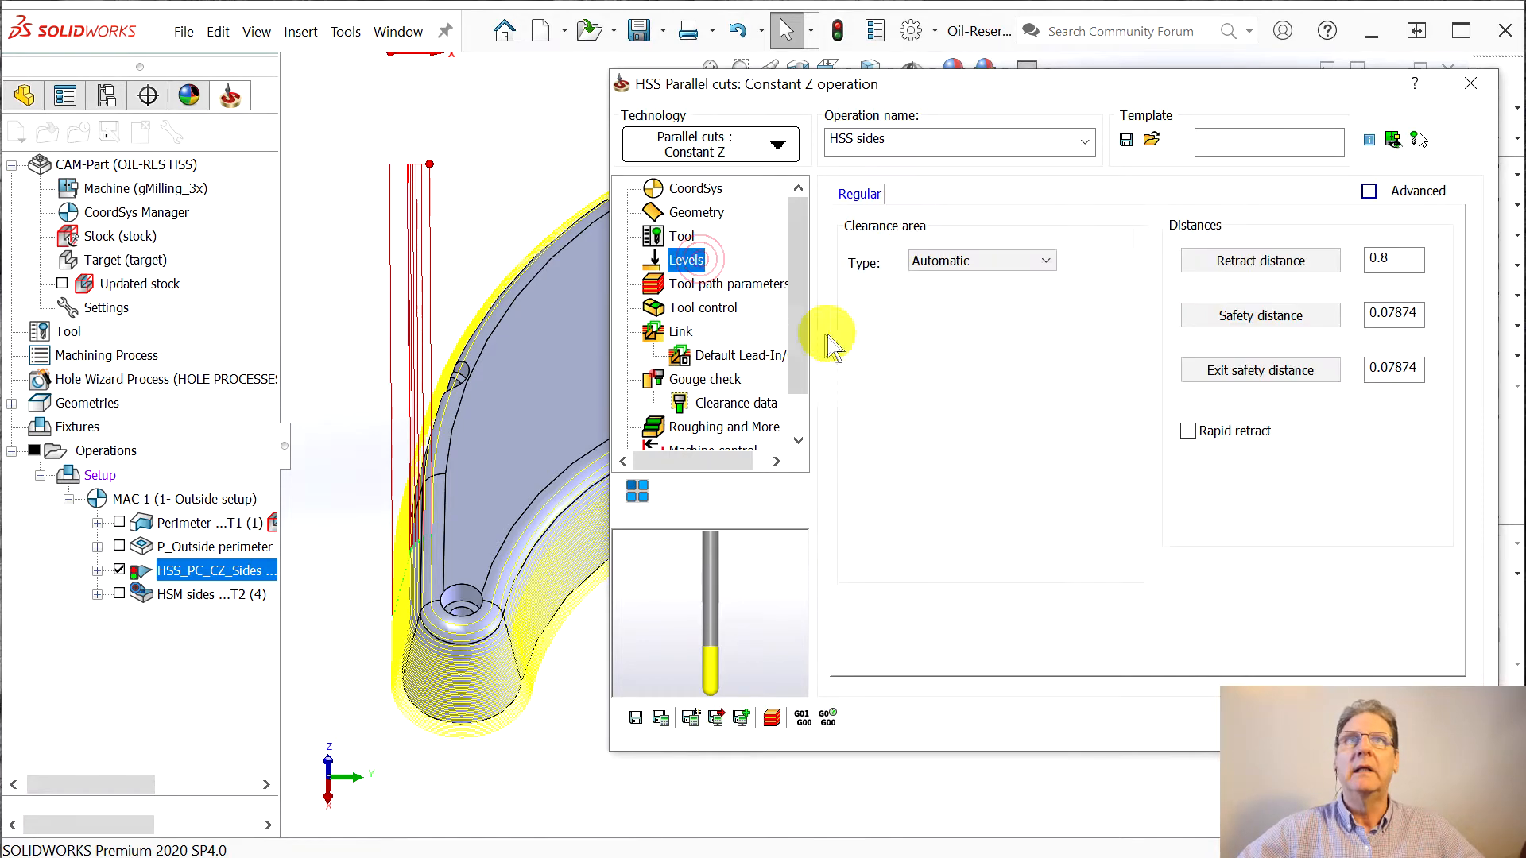
{"action": "left_click", "coordinate": [693, 284]}
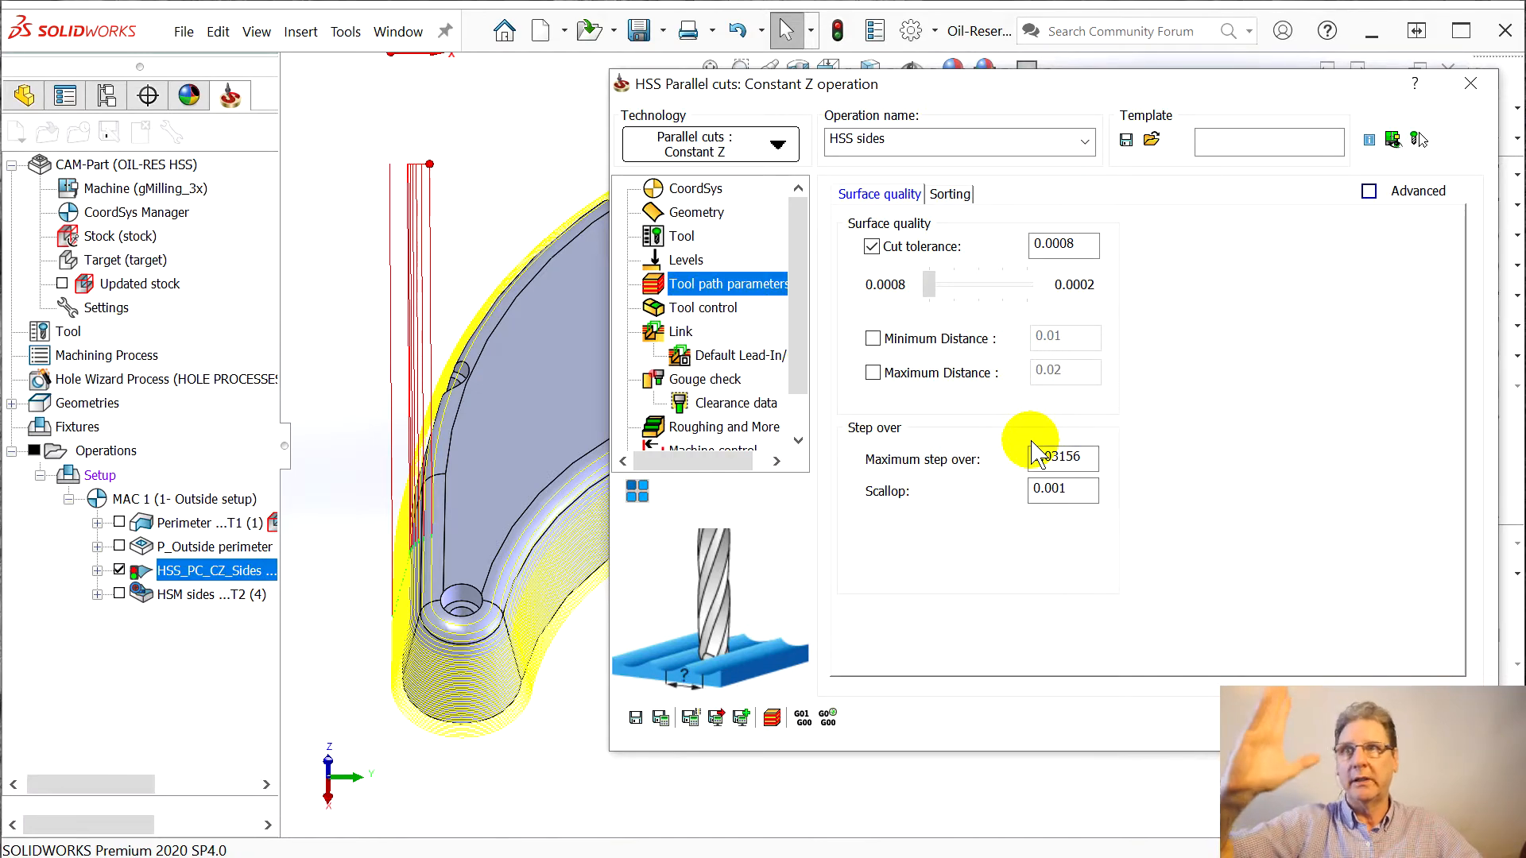
{"action": "left_click", "coordinate": [692, 309]}
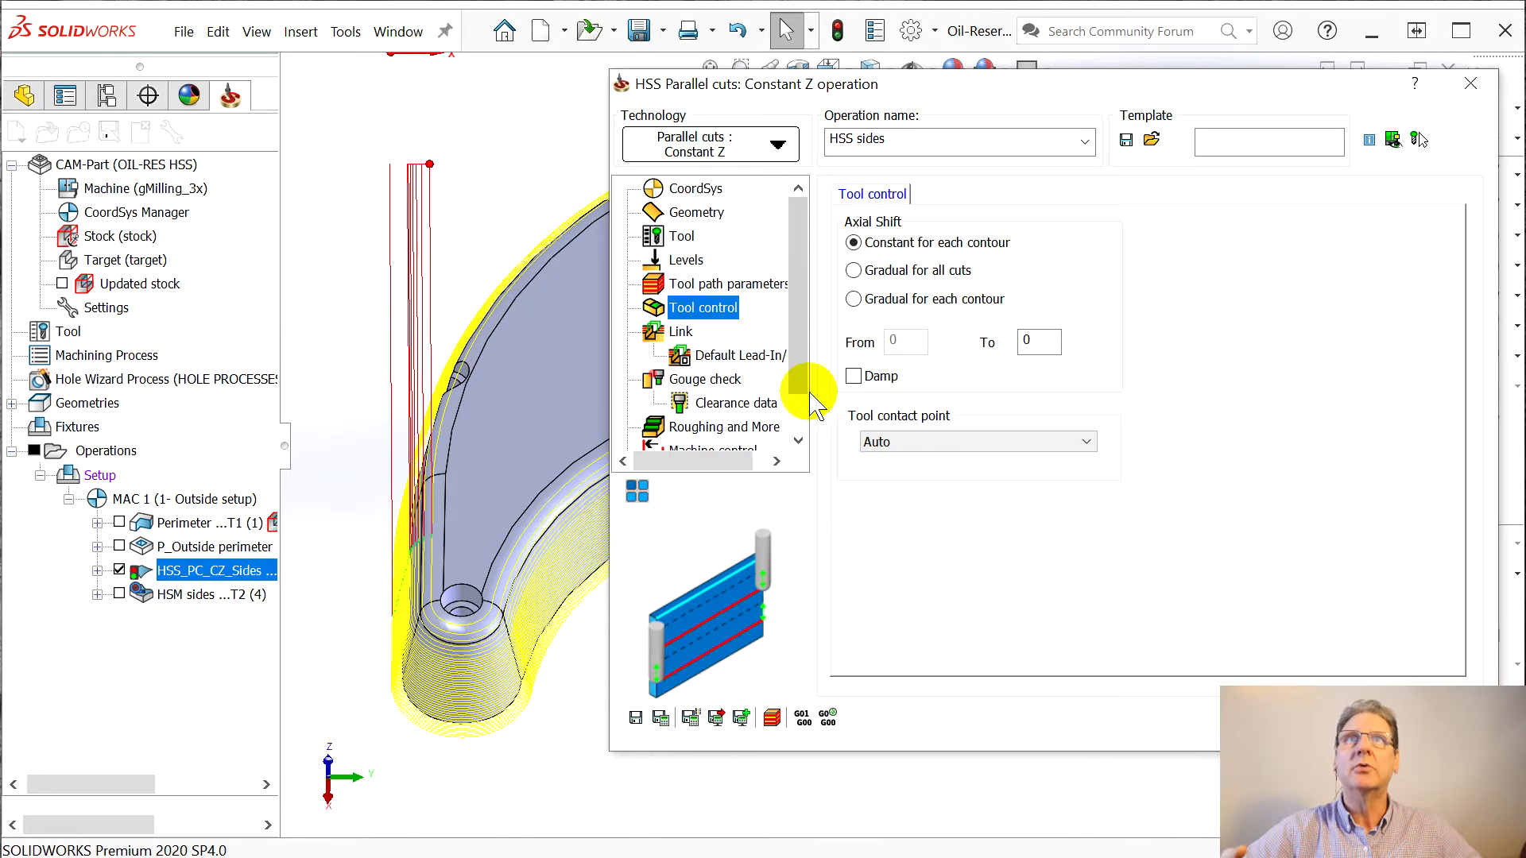
{"action": "left_click", "coordinate": [677, 334]}
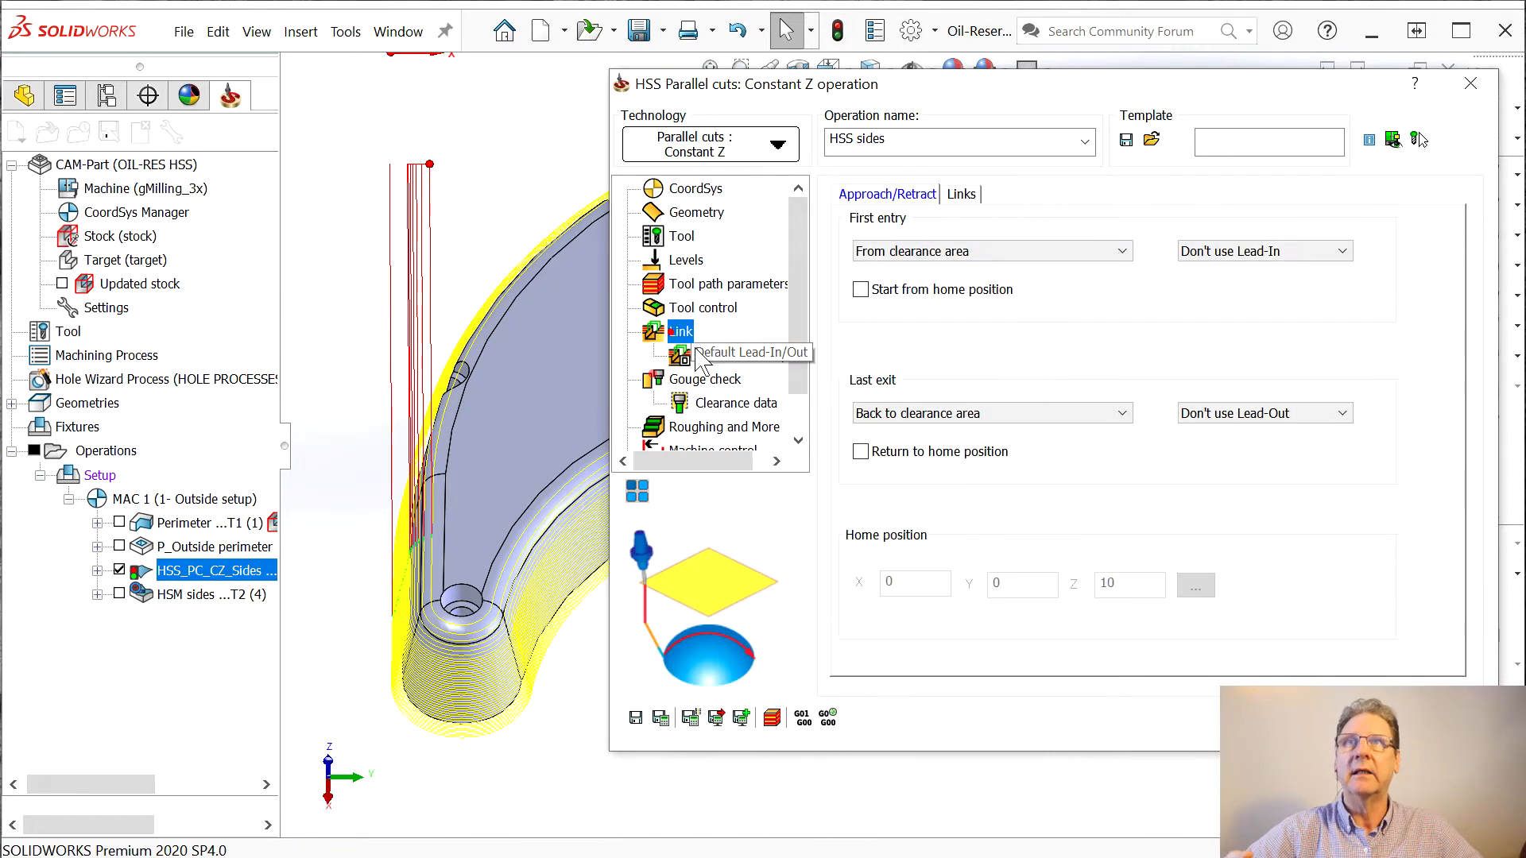
{"action": "left_click", "coordinate": [683, 355]}
- Check the operation's clearance data and gouge check settings, and exit the operation without saving
{"action": "left_click", "coordinate": [720, 404]}
{"action": "left_click", "coordinate": [720, 404]}
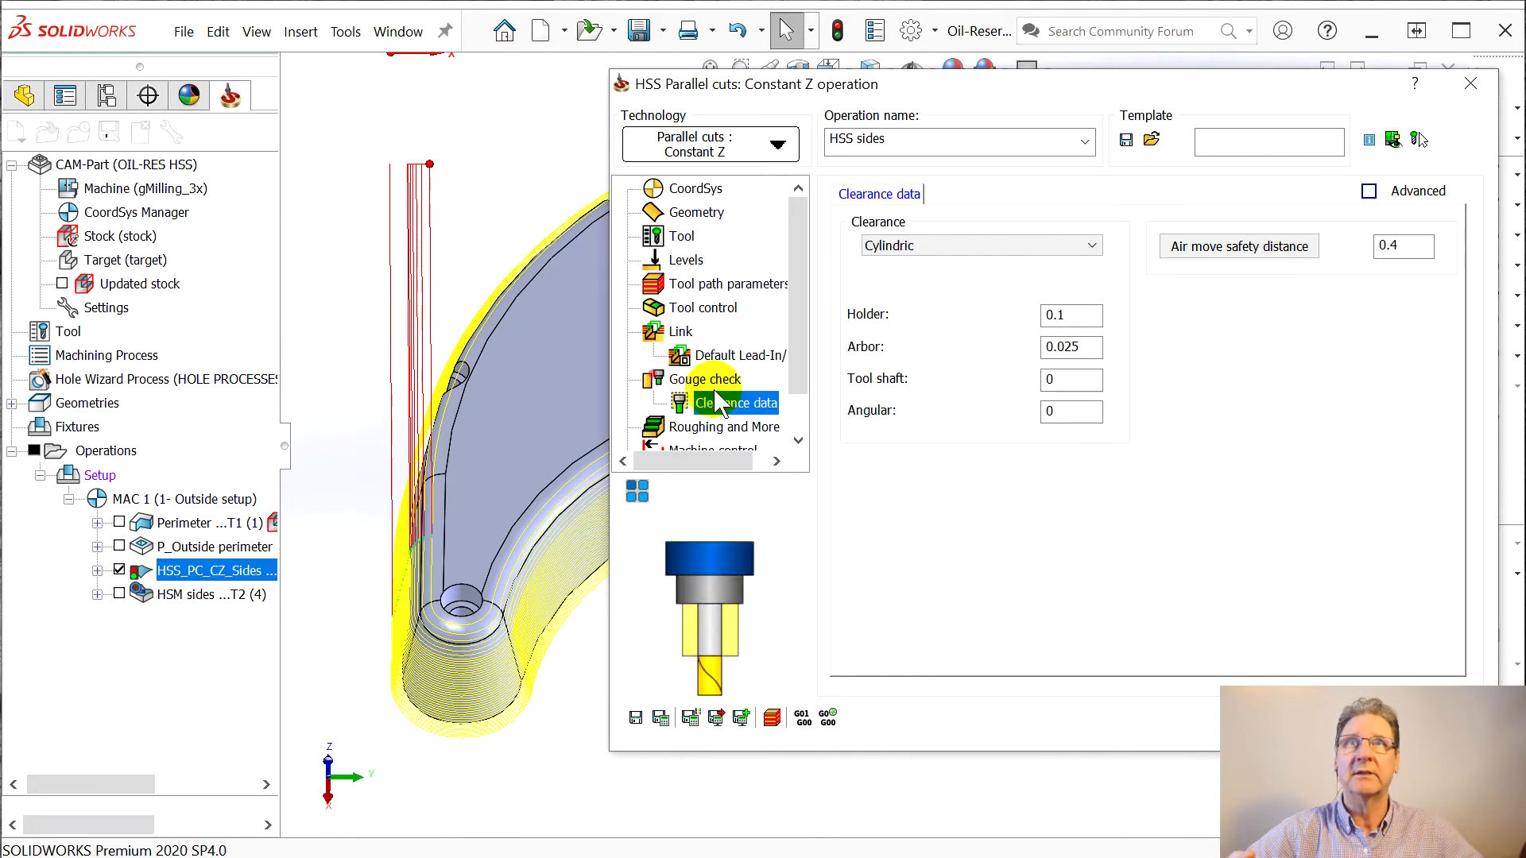
{"action": "left_click", "coordinate": [710, 386]}
{"action": "left_click_drag", "start_coordinate": [1045, 82], "coordinate": [994, 77]}
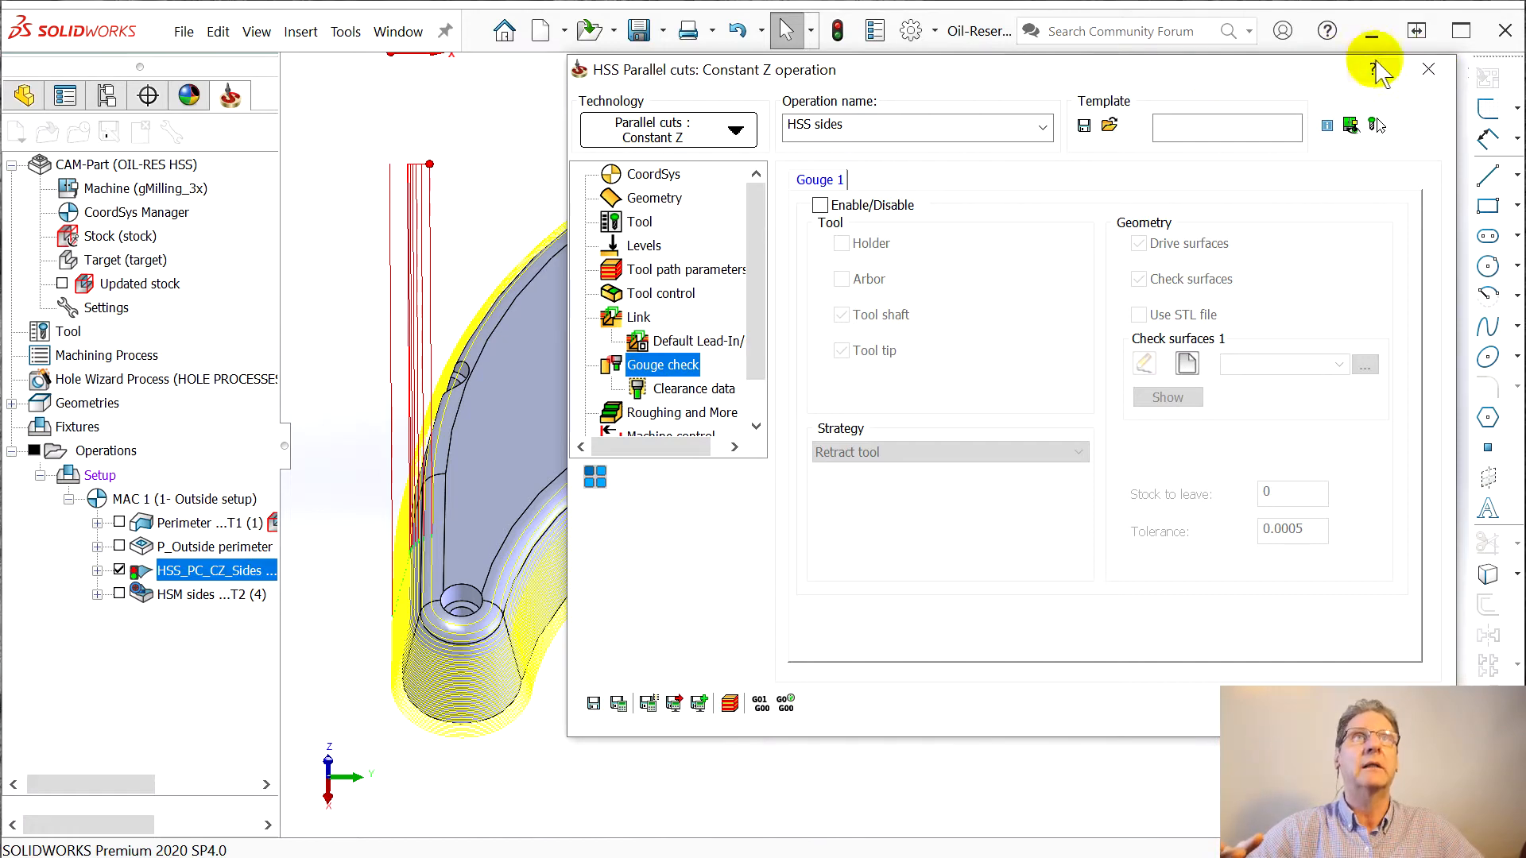
{"action": "left_click", "coordinate": [1428, 72]}
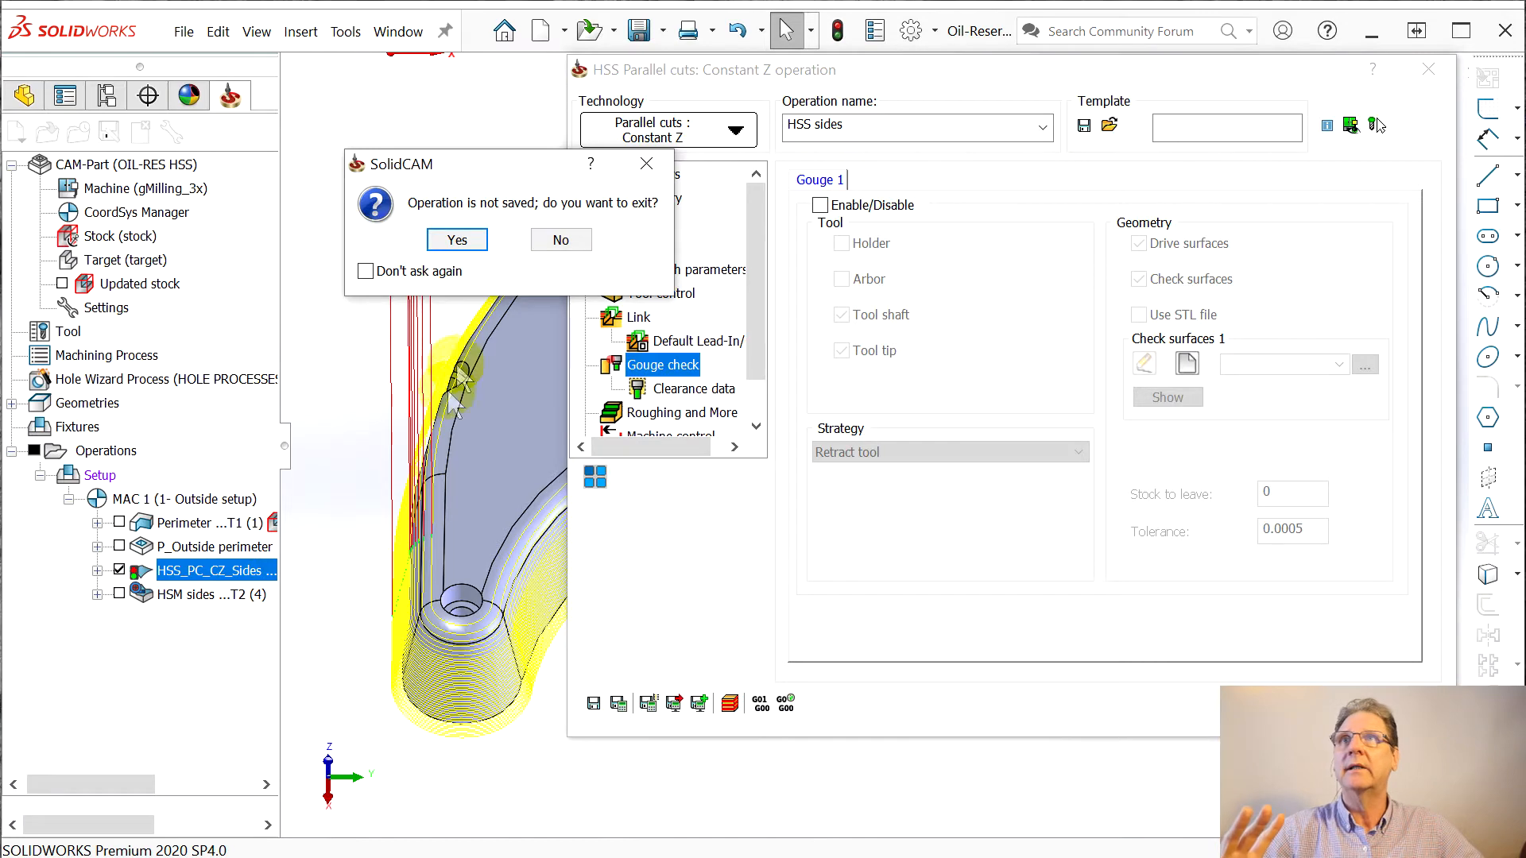
{"action": "left_click", "coordinate": [457, 241]}
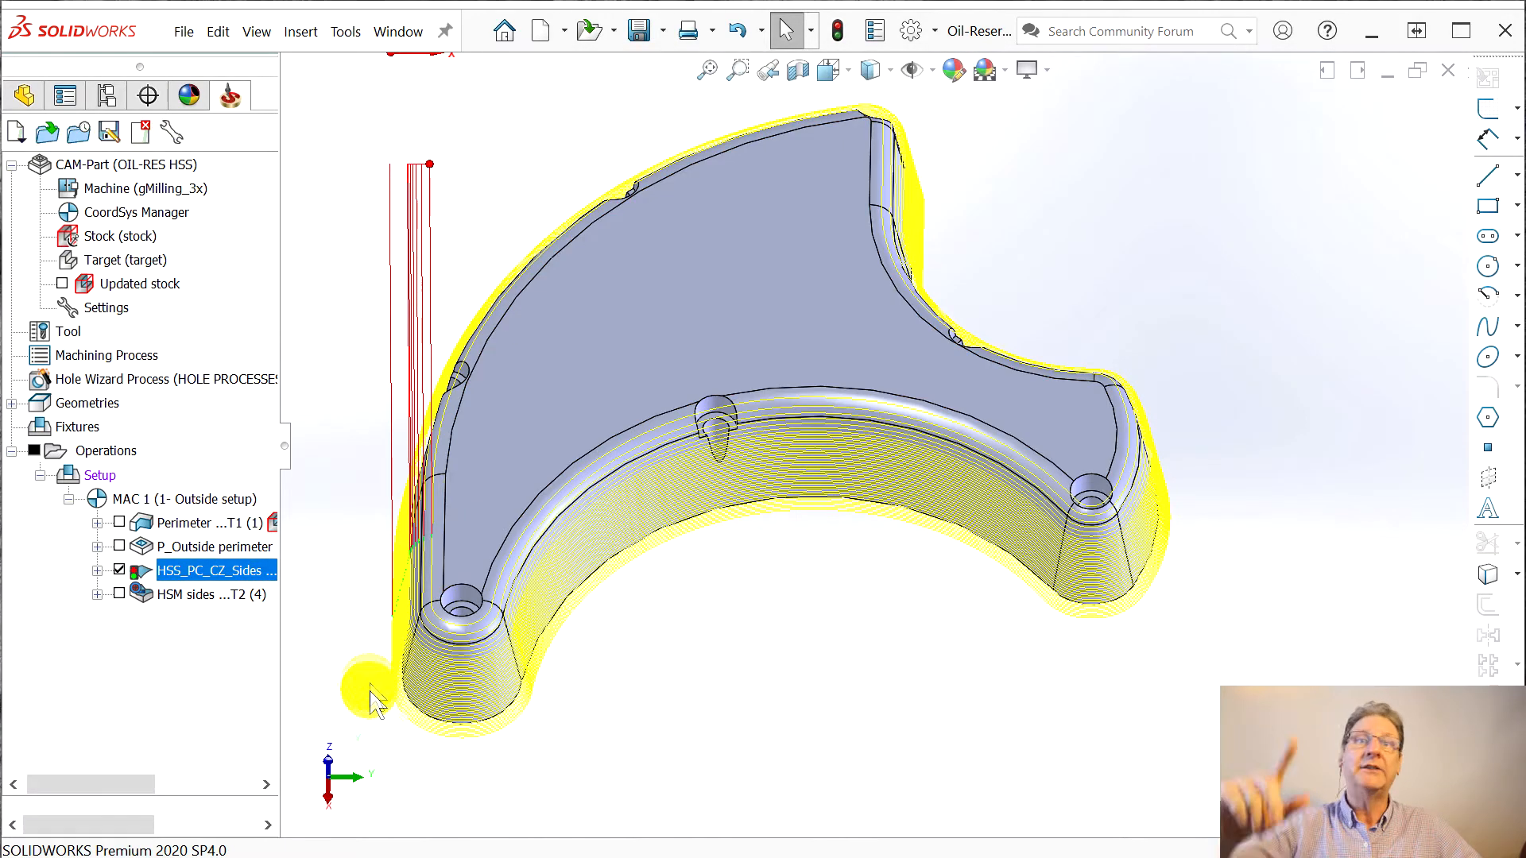
- Reopen the HSS_PC_CZ_Sides operation, give it the name HSS sides and save it
{"action": "double_click", "coordinate": [181, 566]}
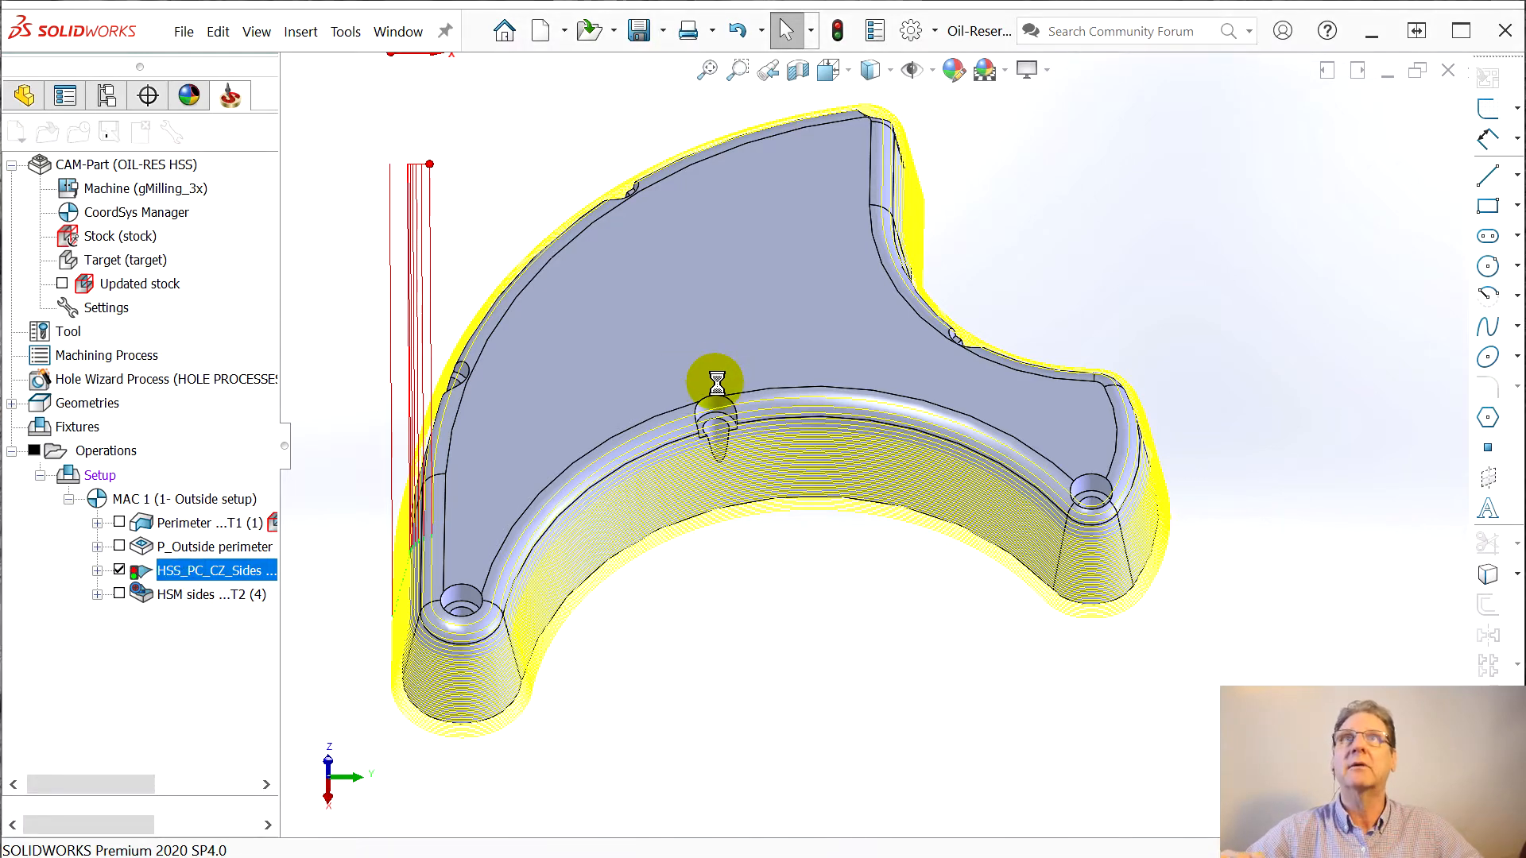
{"action": "double_click", "coordinate": [815, 125]}
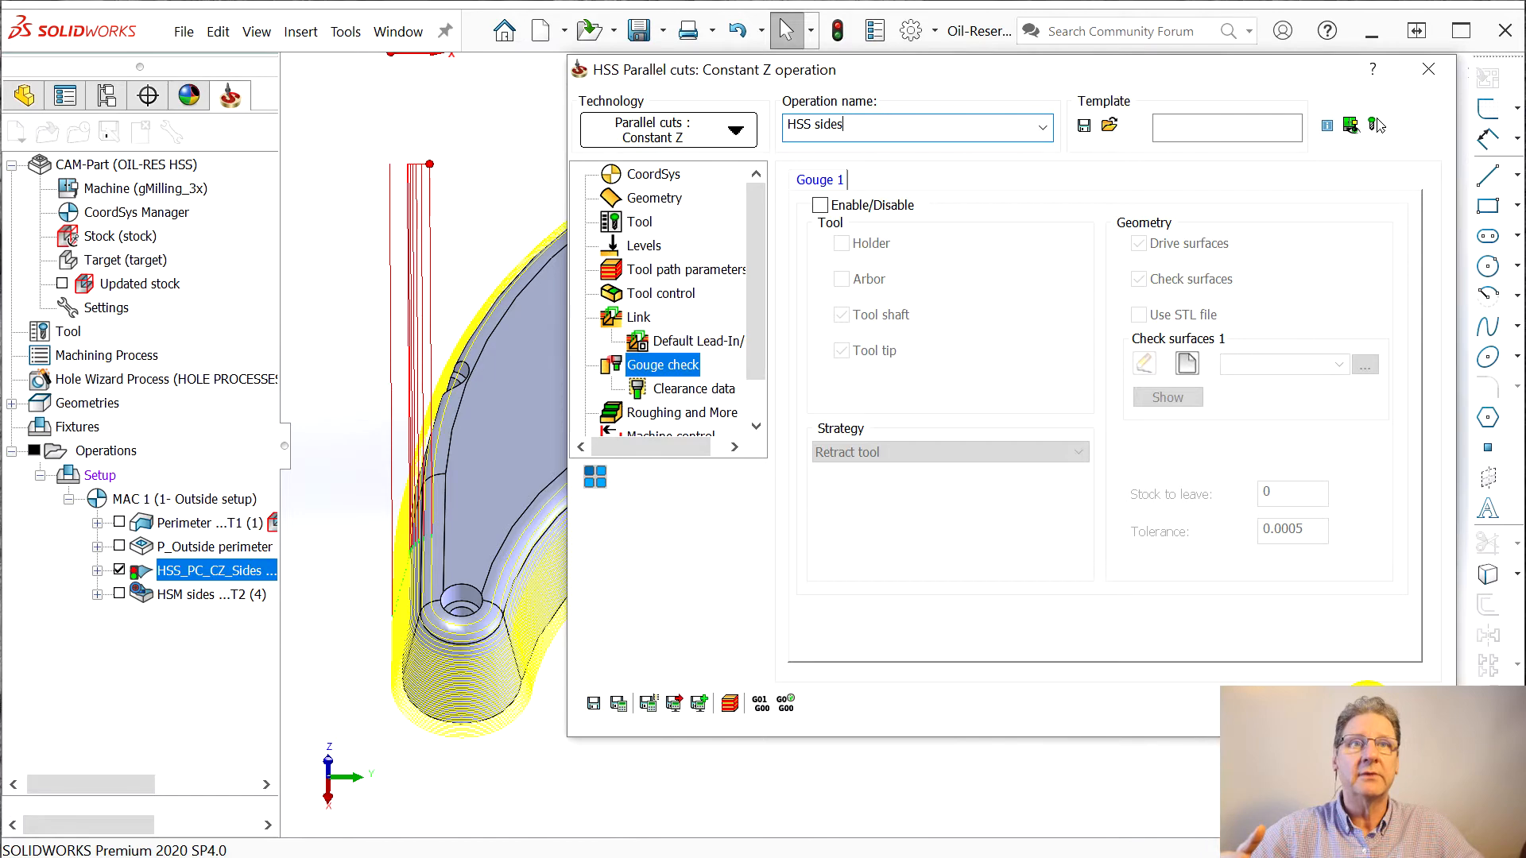
{"action": "left_click", "coordinate": [1337, 700]}
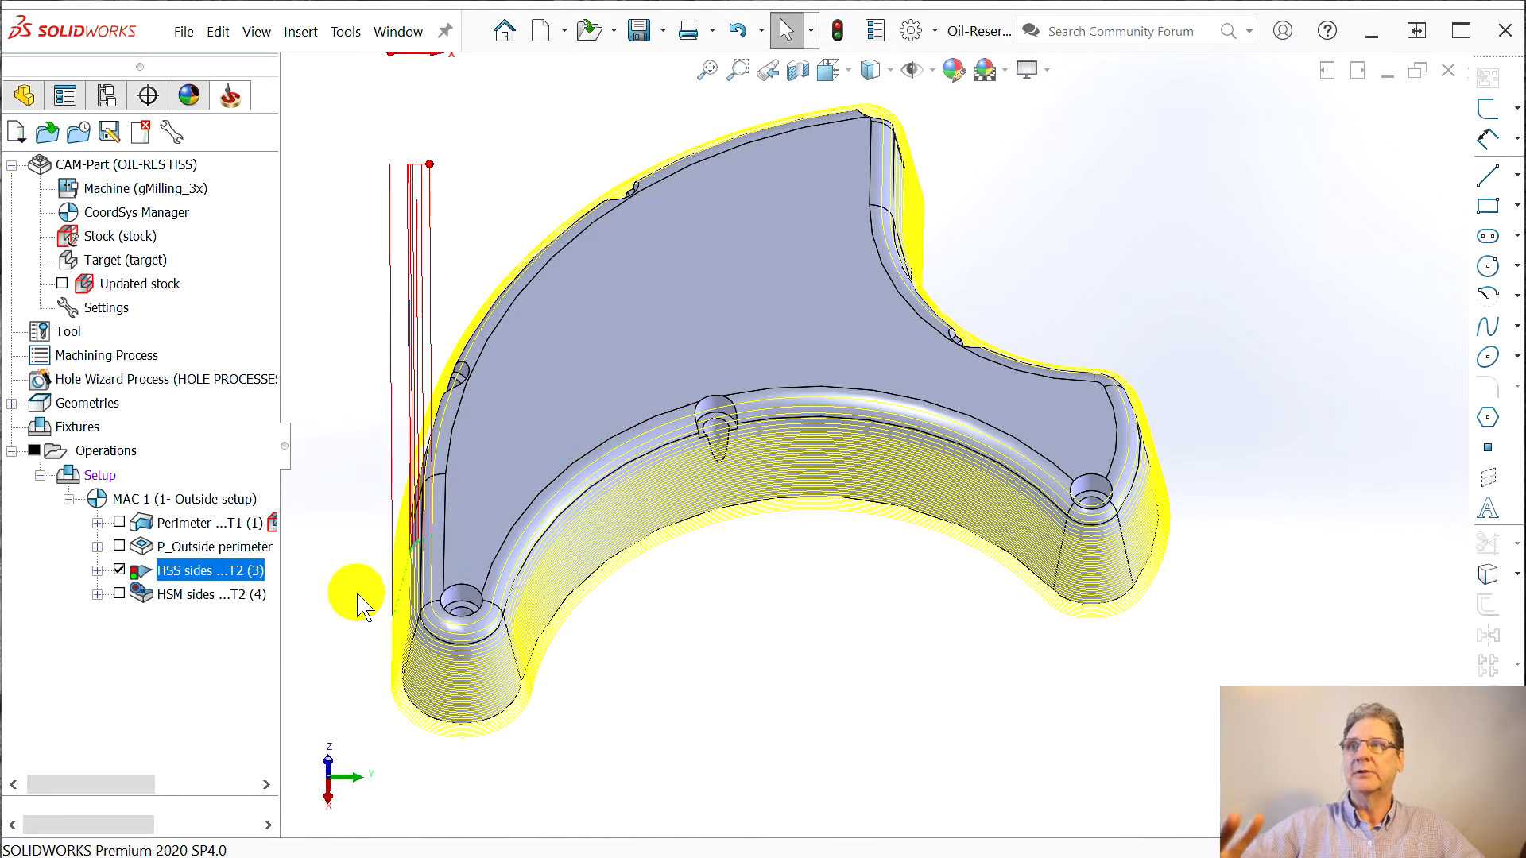
- Hide the HSS sides tool path and run the operation through the SolidCAM Simulator (Beta)
{"action": "left_click", "coordinate": [119, 571]}
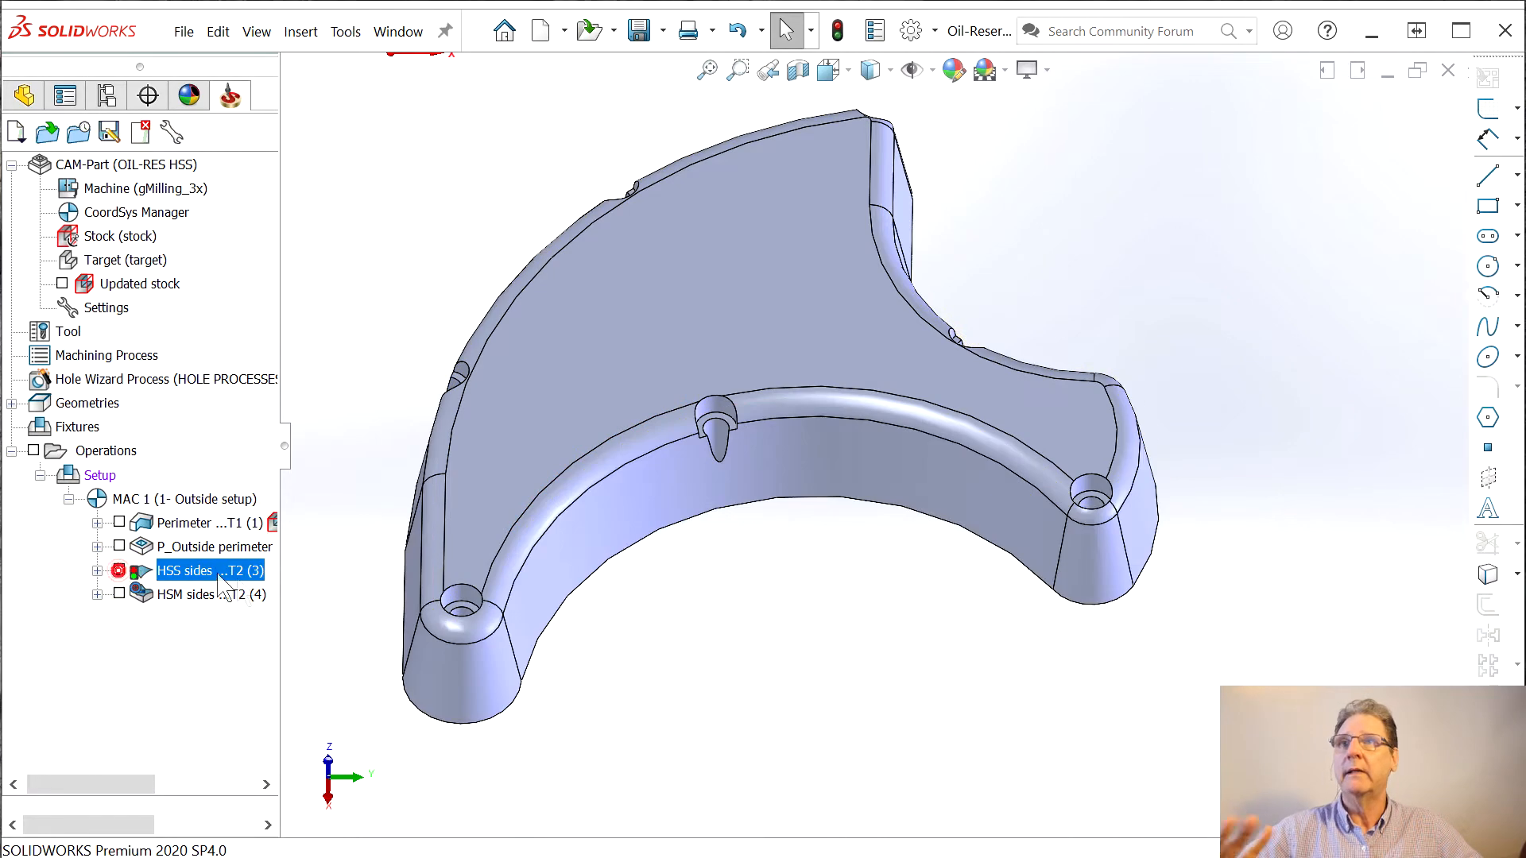
{"action": "right_click", "coordinate": [189, 571]}
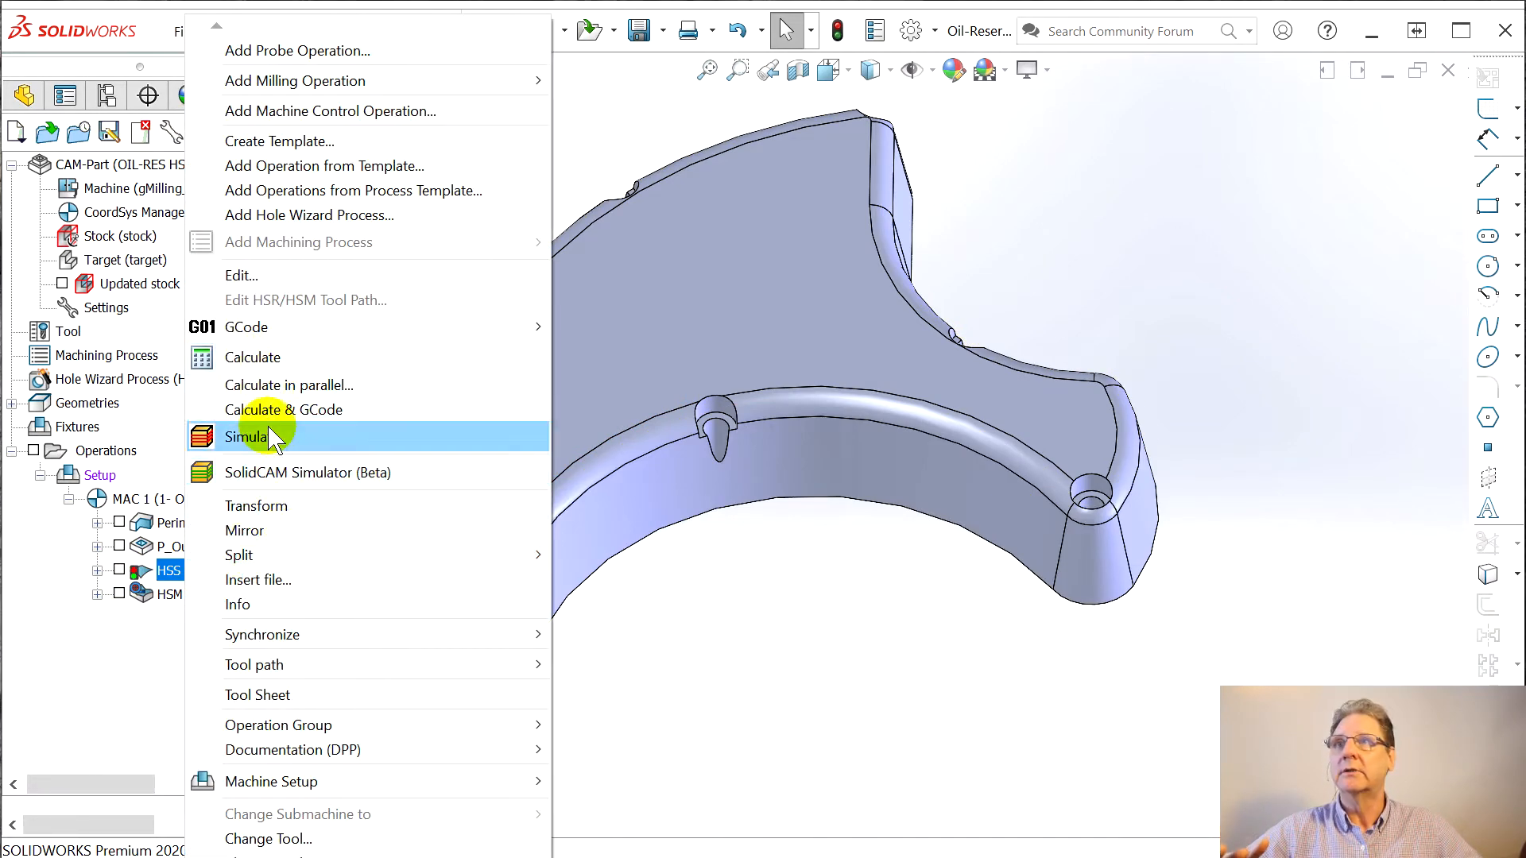
{"action": "left_click", "coordinate": [286, 473]}
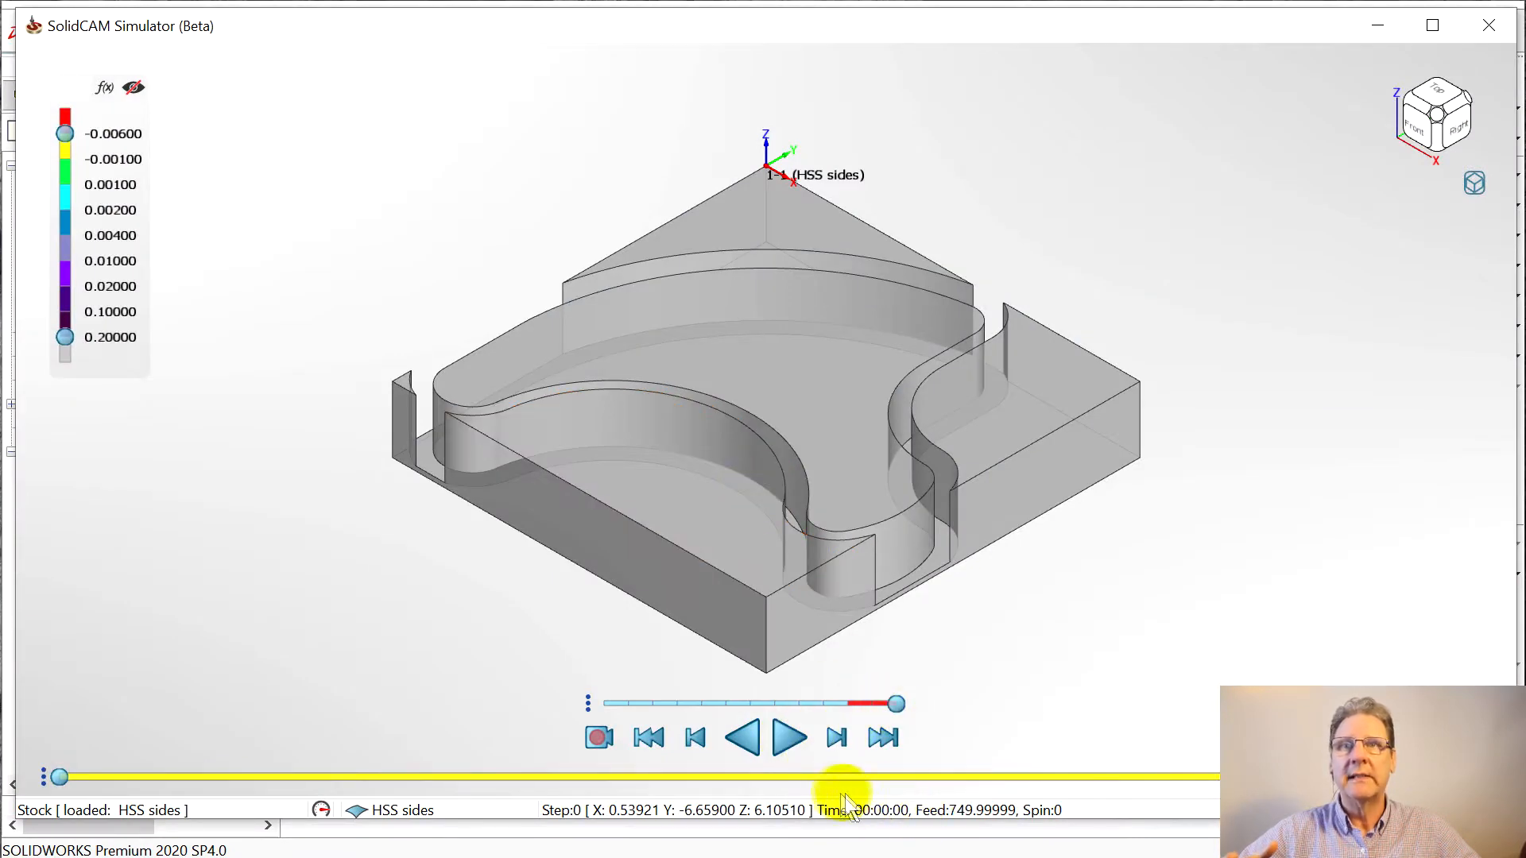
{"action": "left_click", "coordinate": [789, 740]}
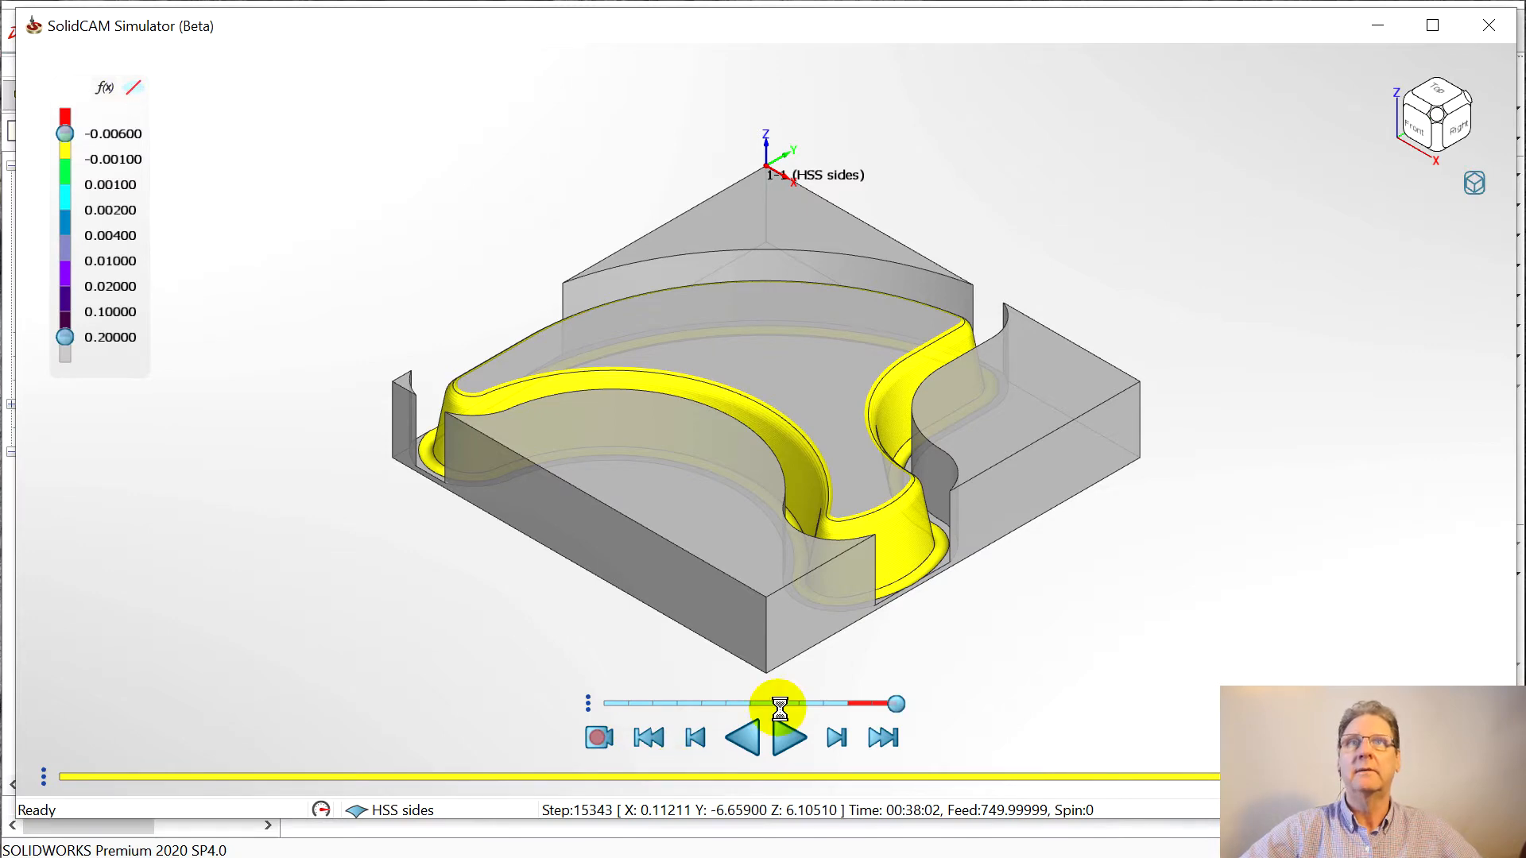
- Examine the deviation colours on the simulated part's walls and top fillet from several angles, and close the simulator
{"action": "middle_click_drag", "start_coordinate": [916, 628], "coordinate": [859, 606]}
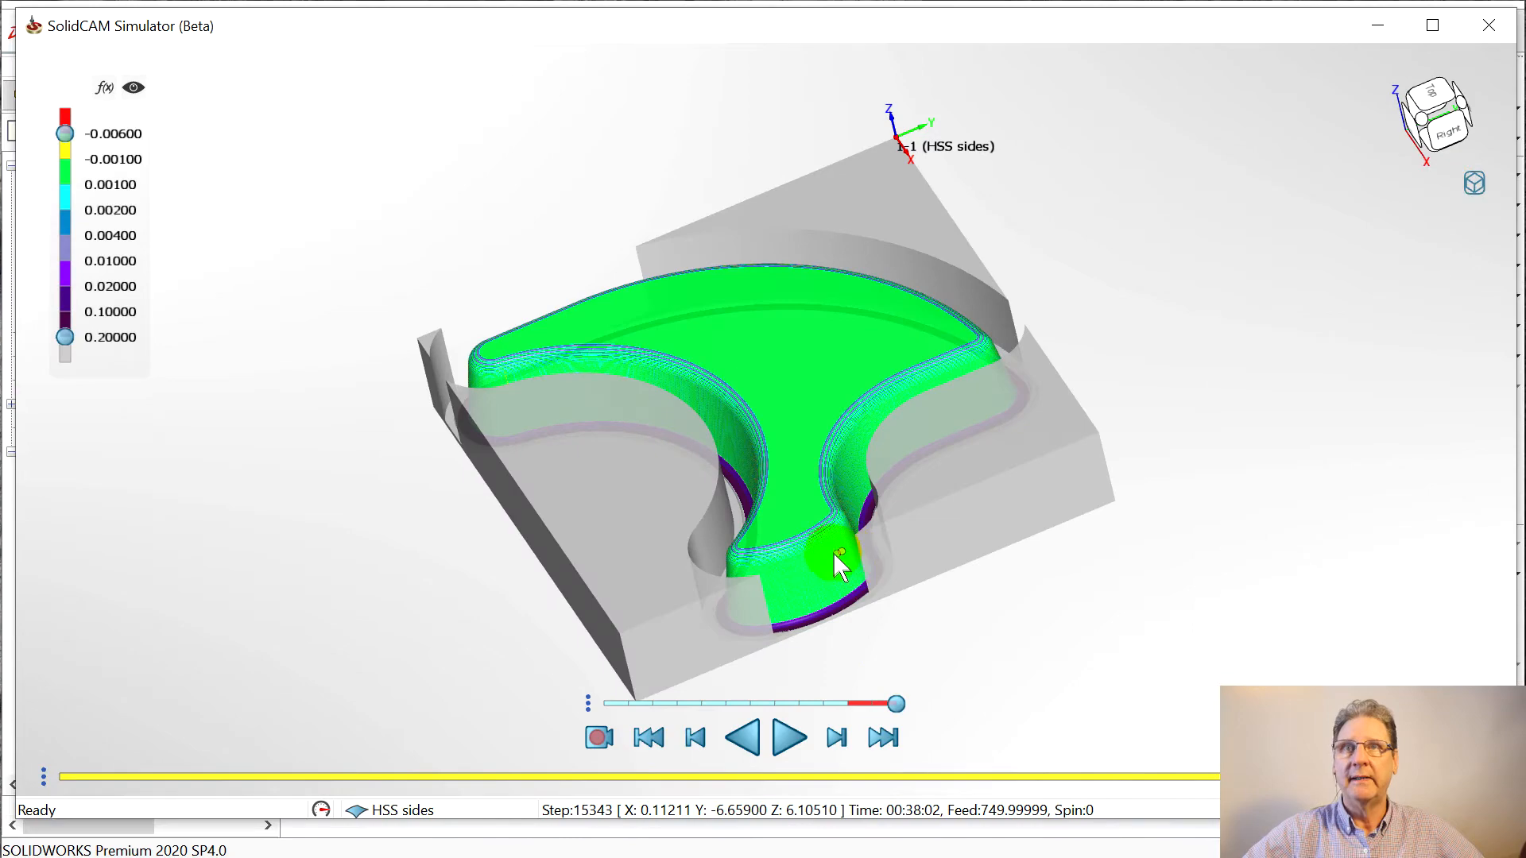
{"action": "scroll", "coordinate": [836, 562], "scroll_direction": "up", "scroll_amount": 3}
{"action": "scroll", "coordinate": [834, 561], "scroll_direction": "up", "scroll_amount": 3}
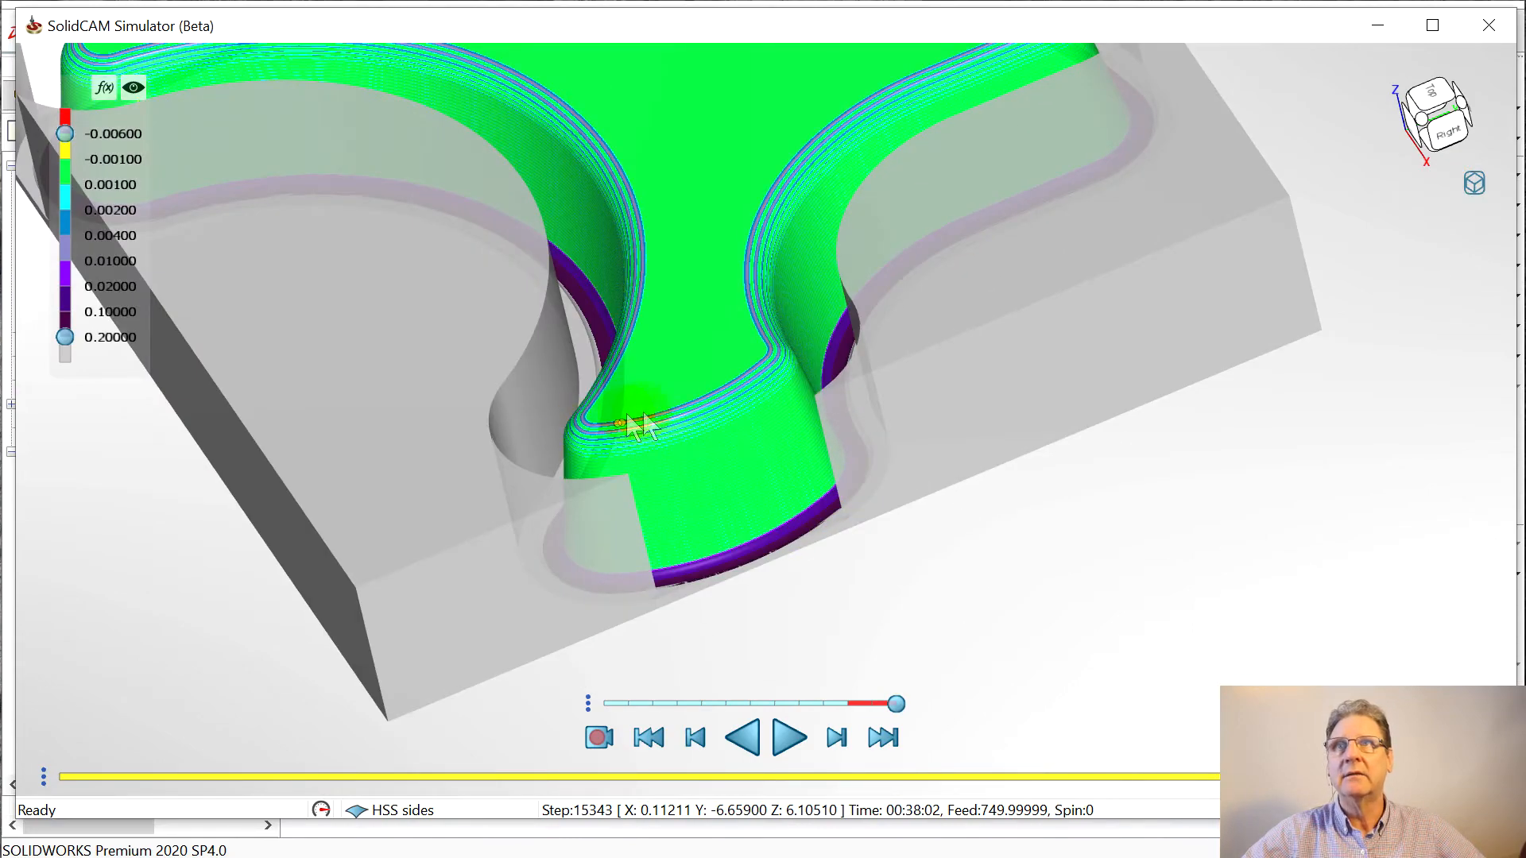
{"action": "middle_click_drag", "start_coordinate": [721, 505], "coordinate": [742, 477]}
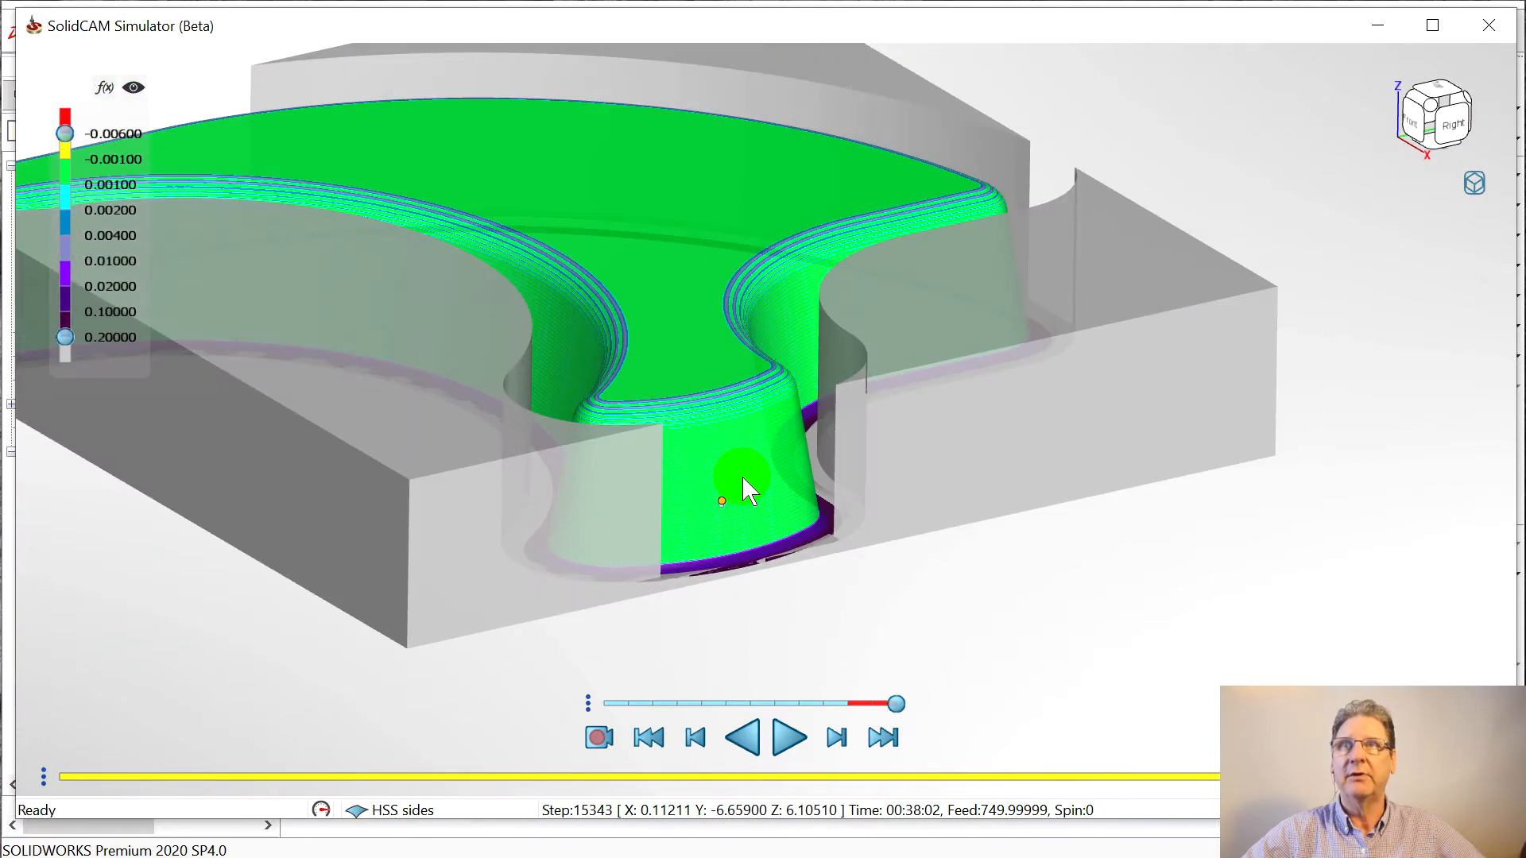
{"action": "scroll", "coordinate": [640, 408], "scroll_direction": "up", "scroll_amount": 1}
{"action": "scroll", "coordinate": [639, 408], "scroll_direction": "down", "scroll_amount": 2}
{"action": "scroll", "coordinate": [509, 408], "scroll_direction": "down", "scroll_amount": 3}
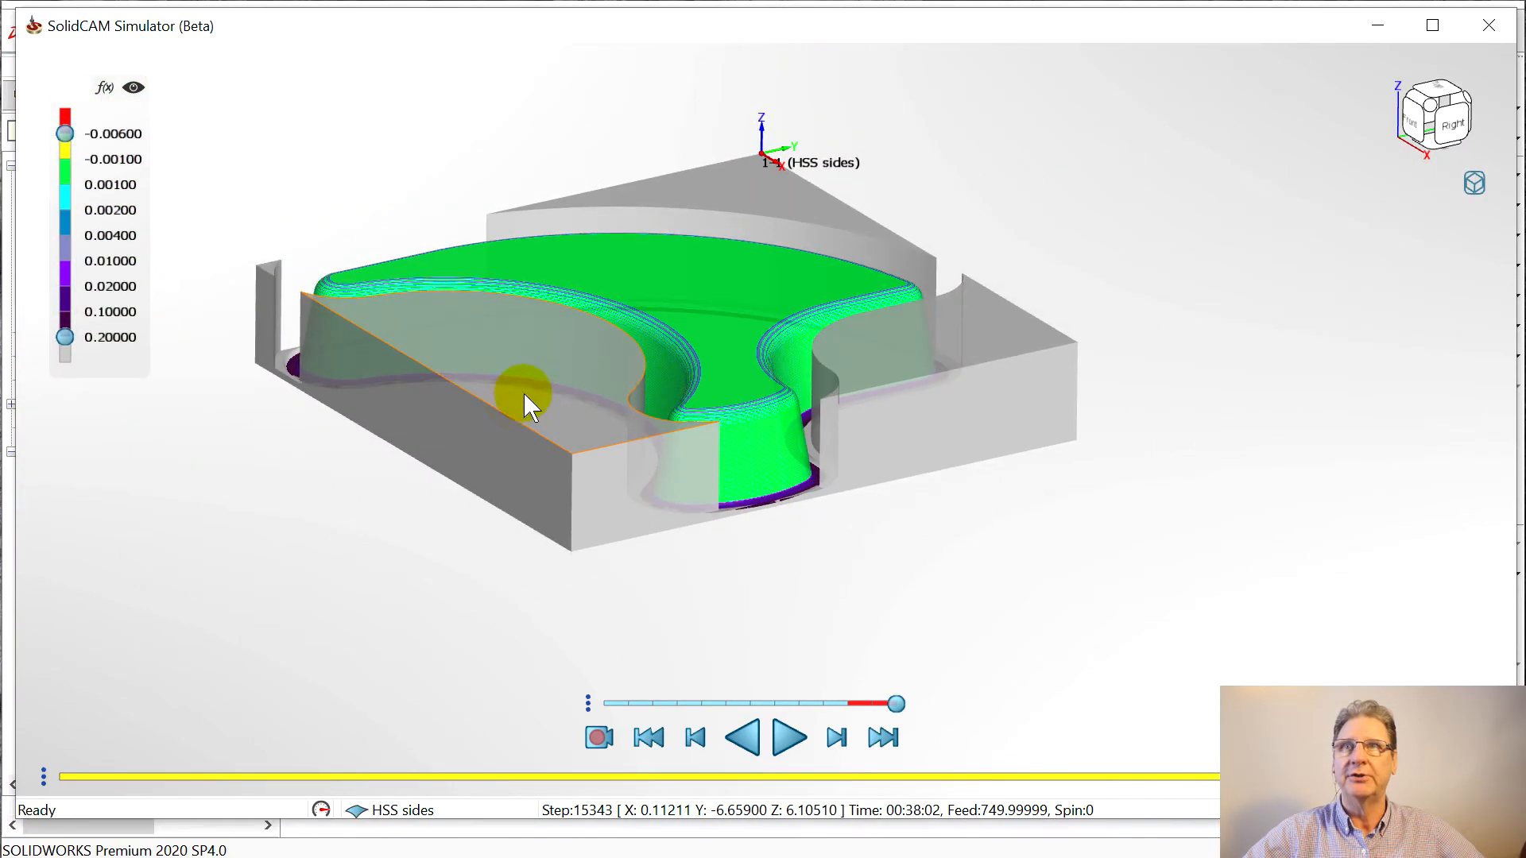
{"action": "scroll", "coordinate": [523, 394], "scroll_direction": "up", "scroll_amount": 3}
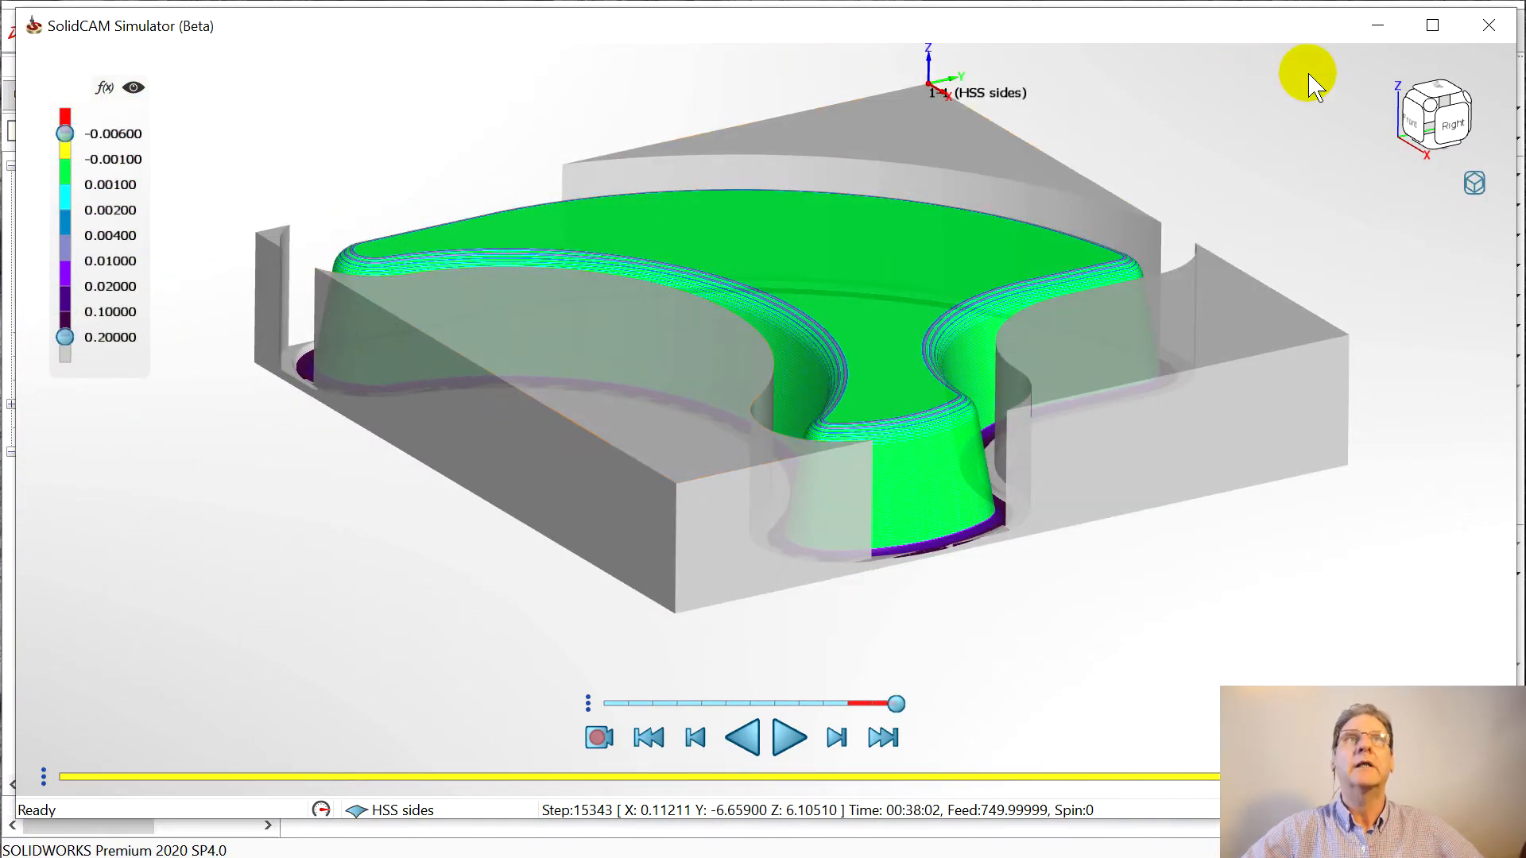
{"action": "left_click", "coordinate": [1486, 27]}
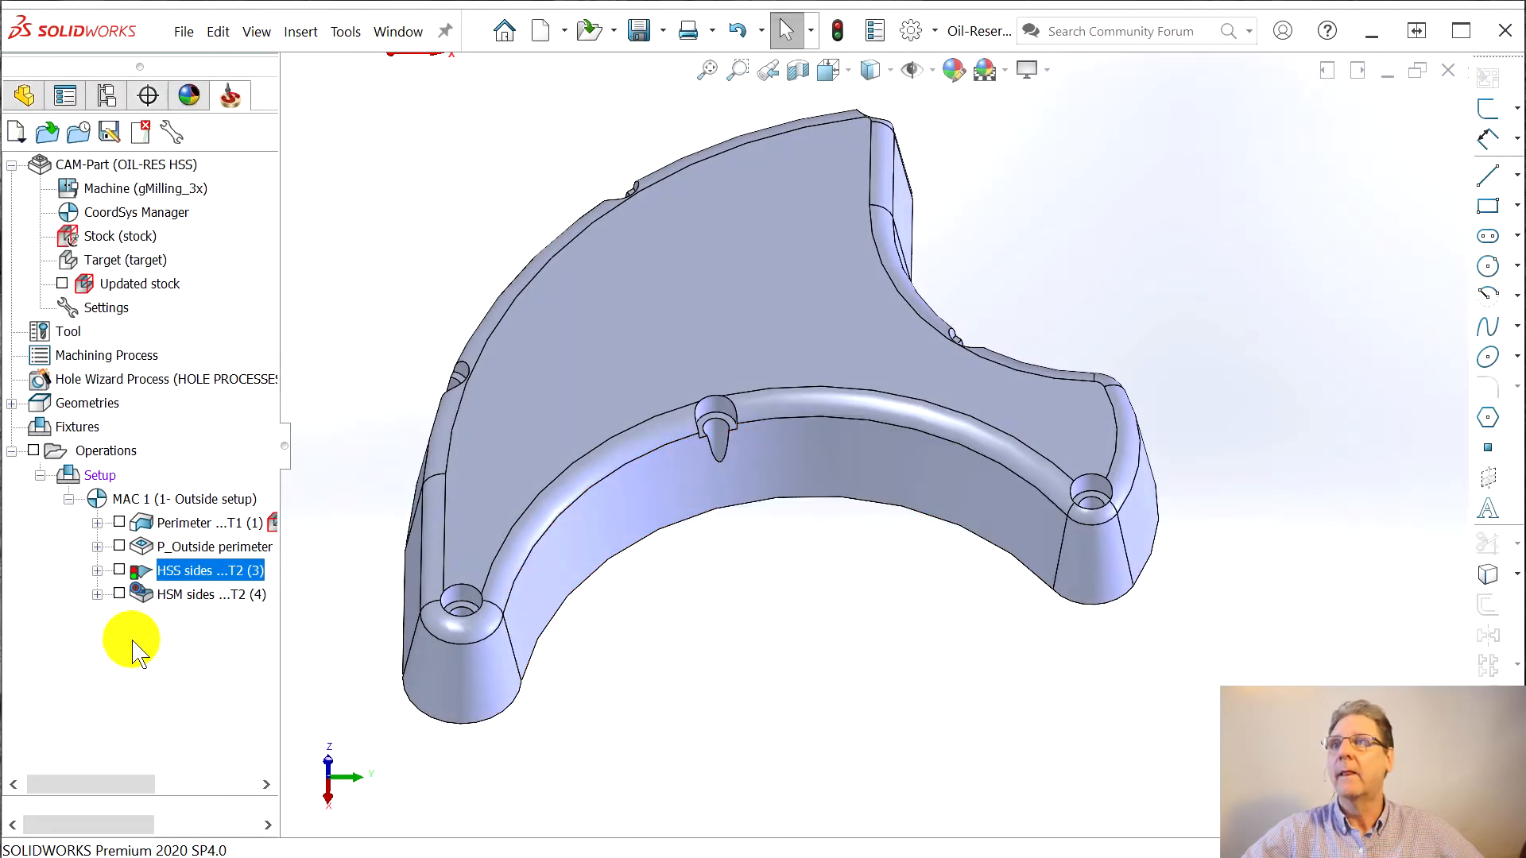
- Suppress the HSS sides operation in the outside setup
{"action": "right_click", "coordinate": [176, 584]}
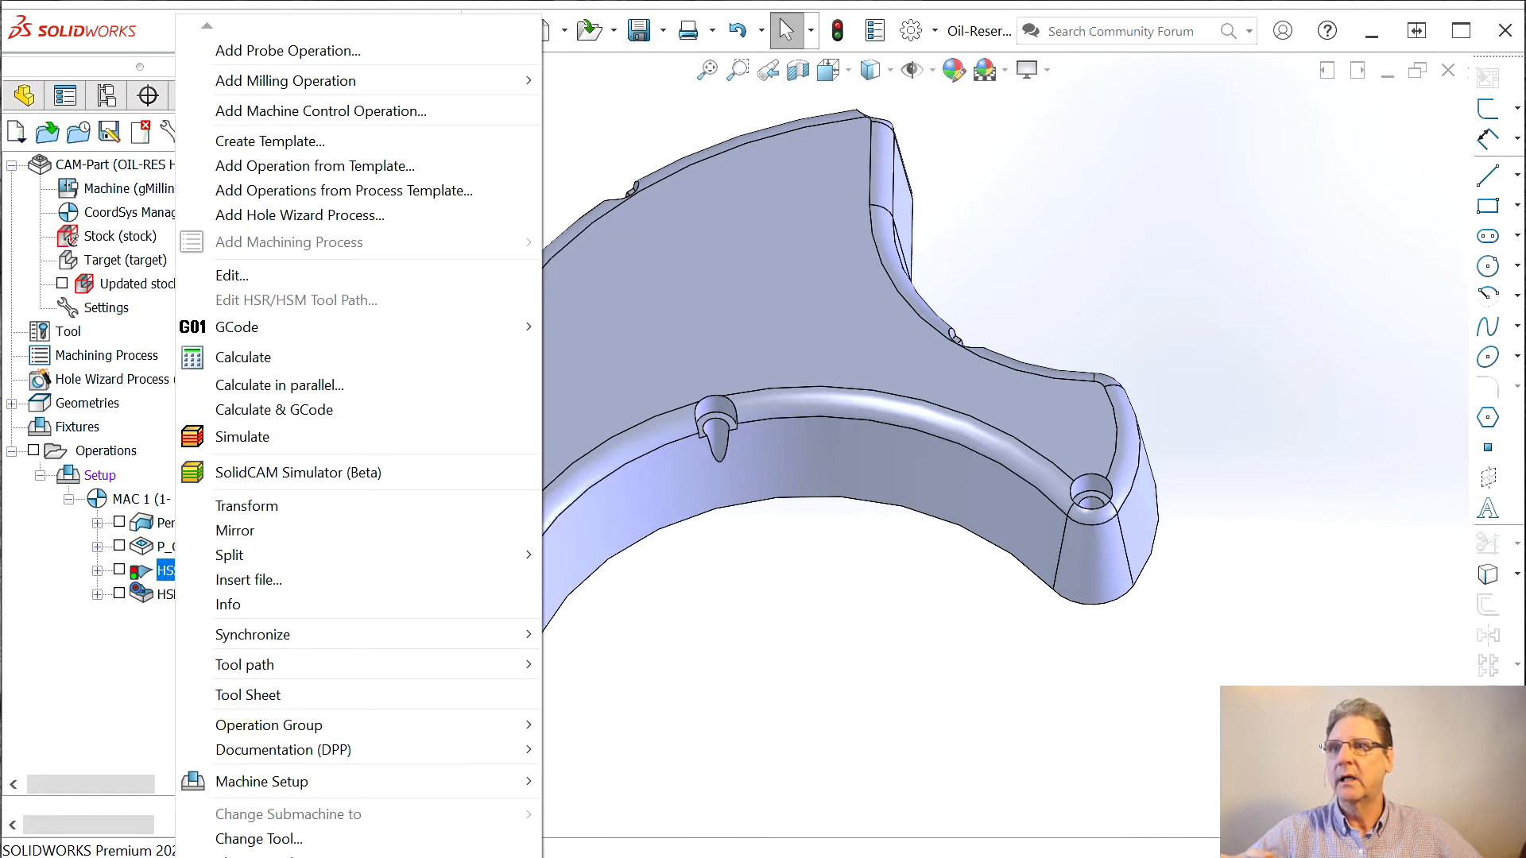
{"action": "mouse_move", "coordinate": [208, 857]}
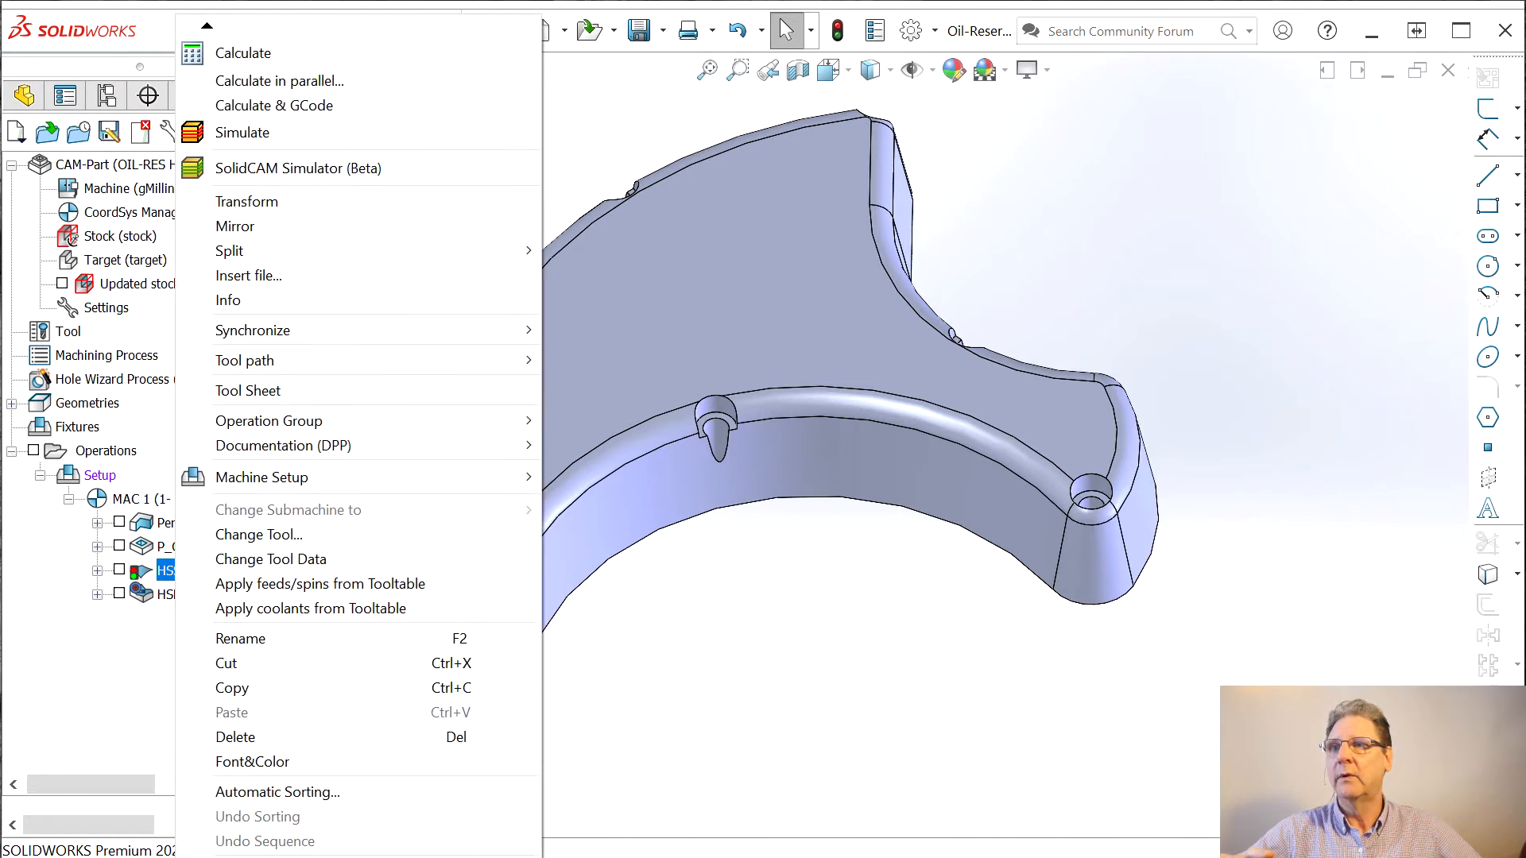
{"action": "left_click", "coordinate": [219, 835]}
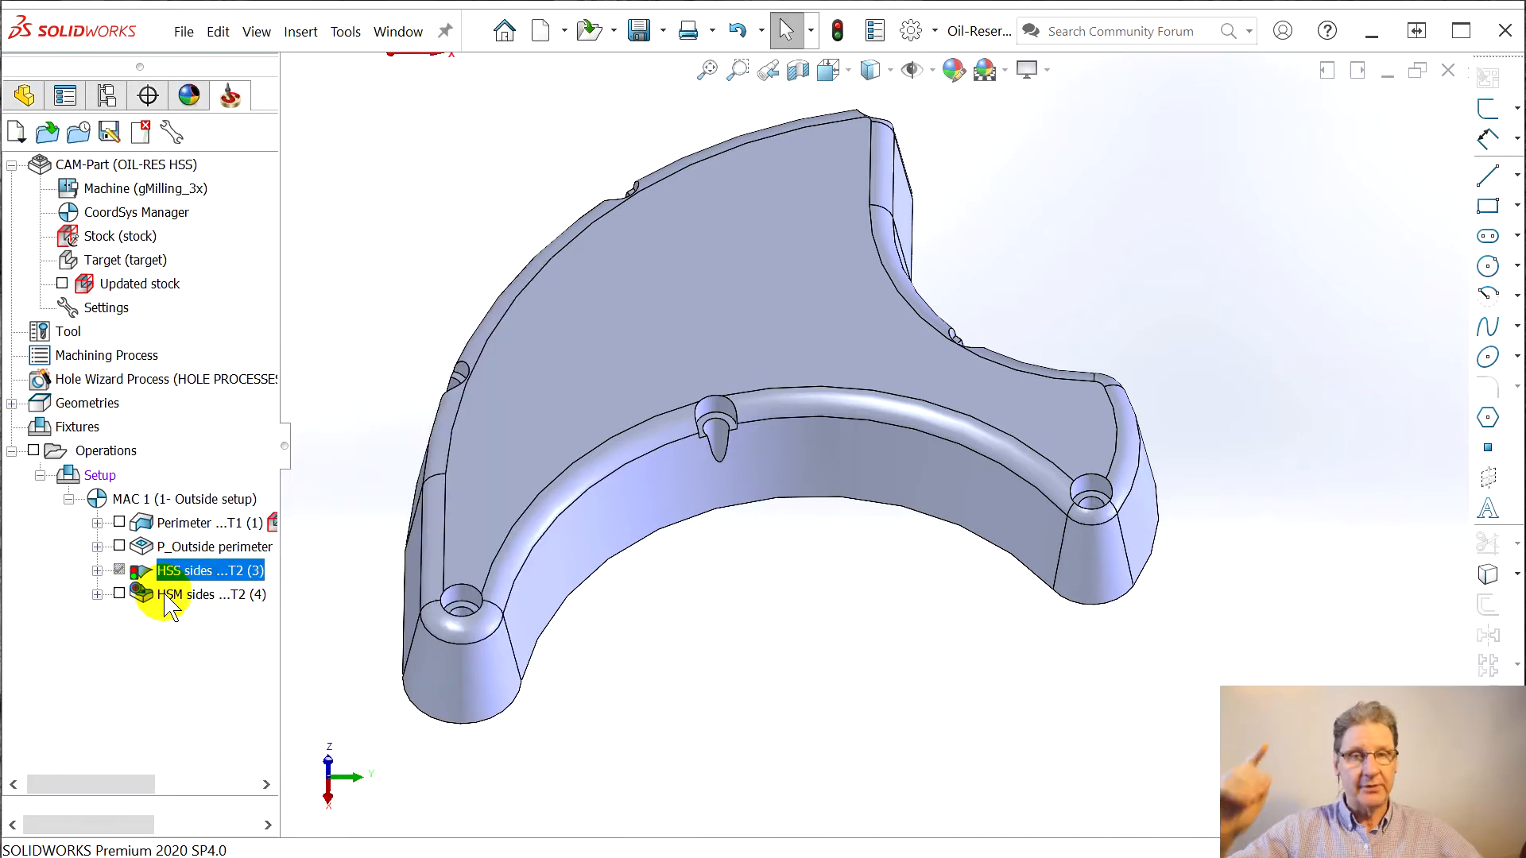
- Display the HSM sides tool path, inspect it around the hole in the inner curved wall, and hide it again
{"action": "left_click", "coordinate": [119, 594]}
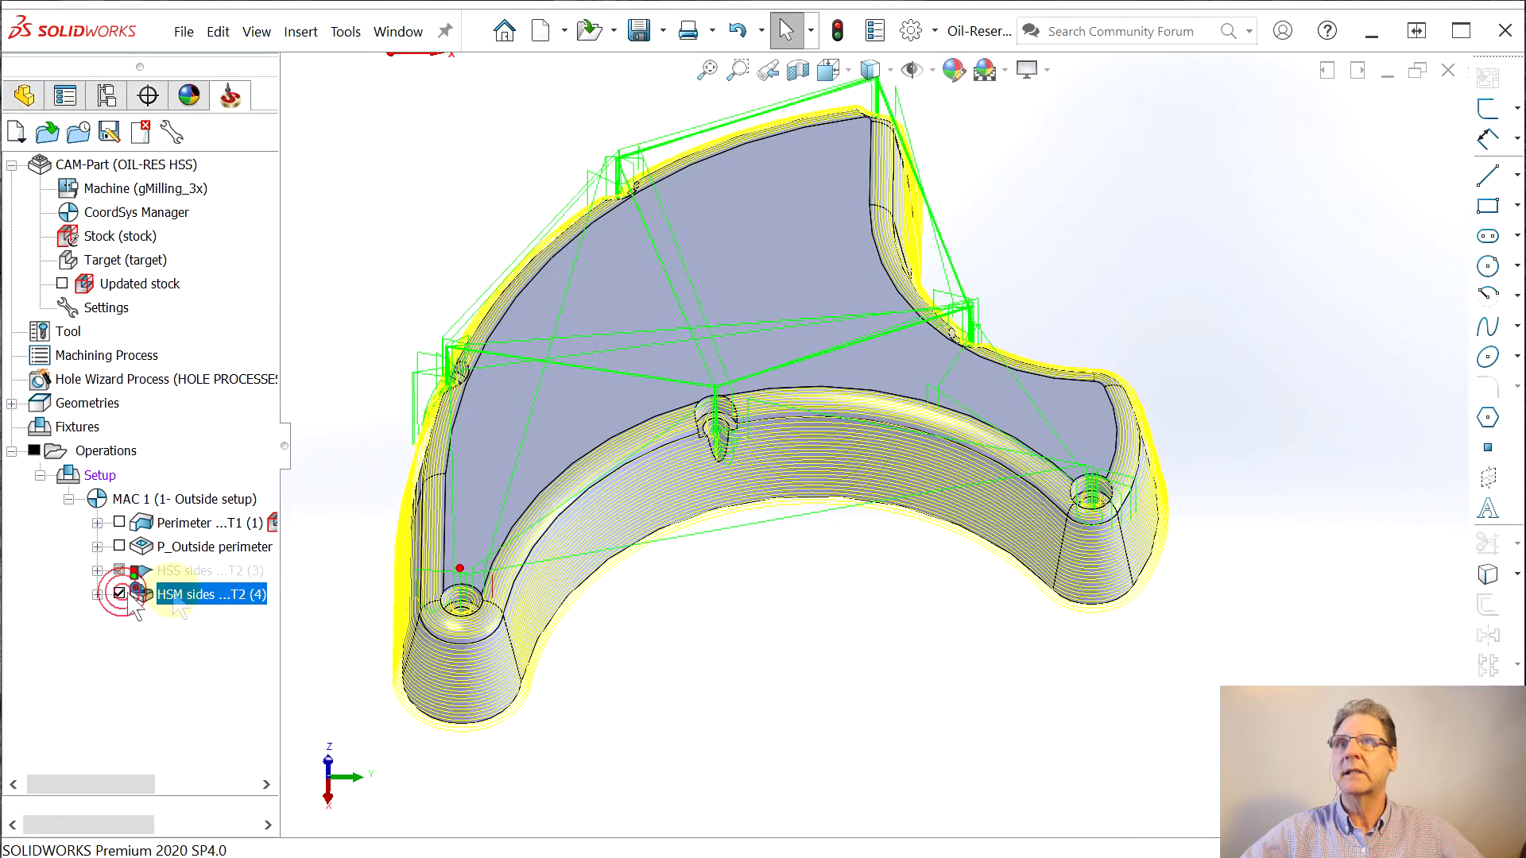
{"action": "middle_click_drag", "start_coordinate": [665, 630], "coordinate": [666, 565]}
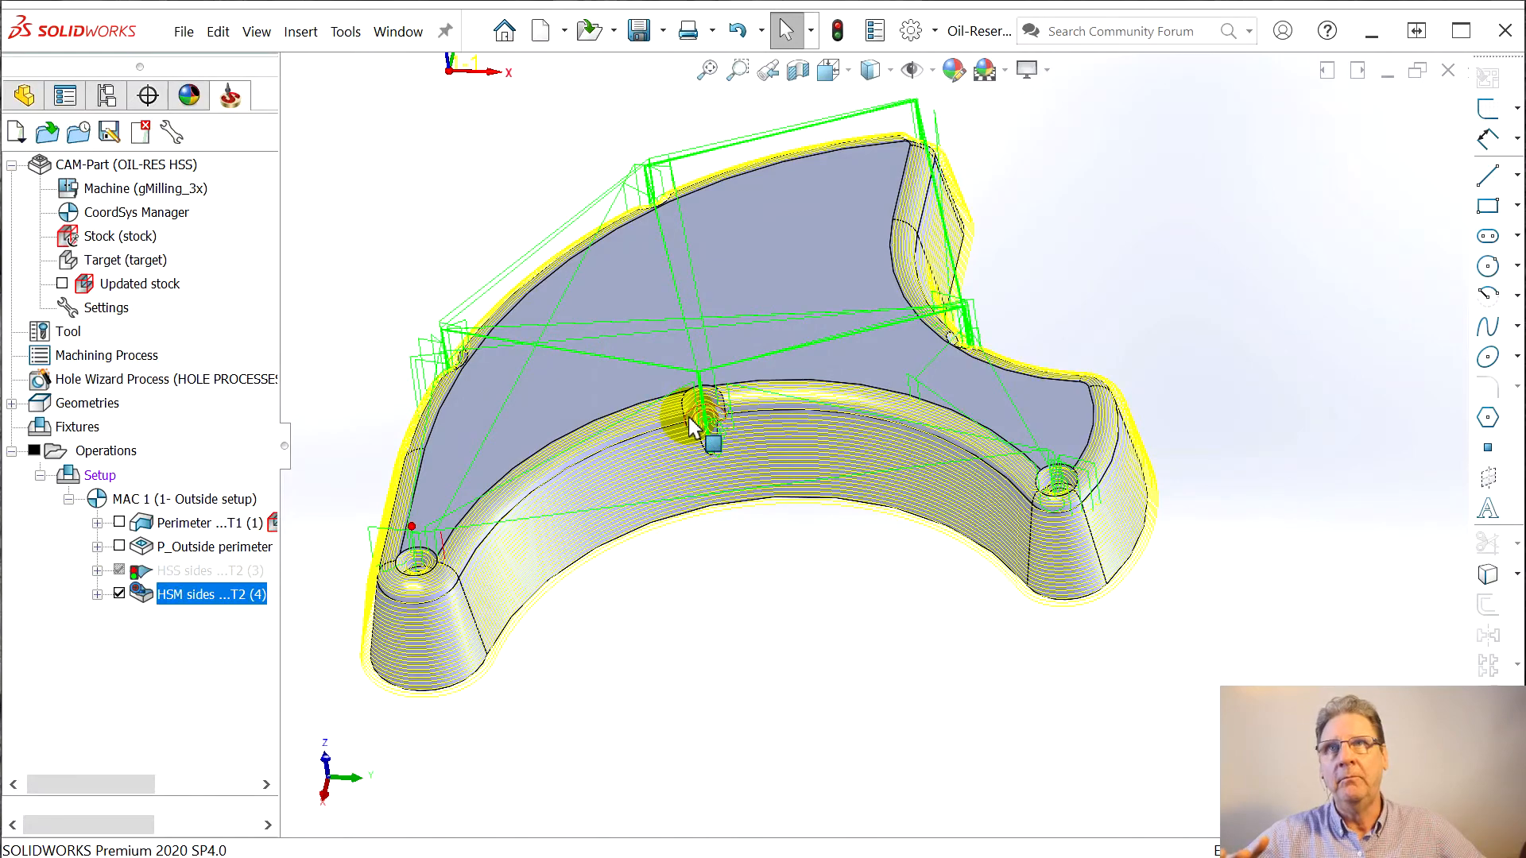
{"action": "scroll", "coordinate": [684, 421], "scroll_direction": "down", "scroll_amount": 5}
{"action": "key", "text": "Escape"}
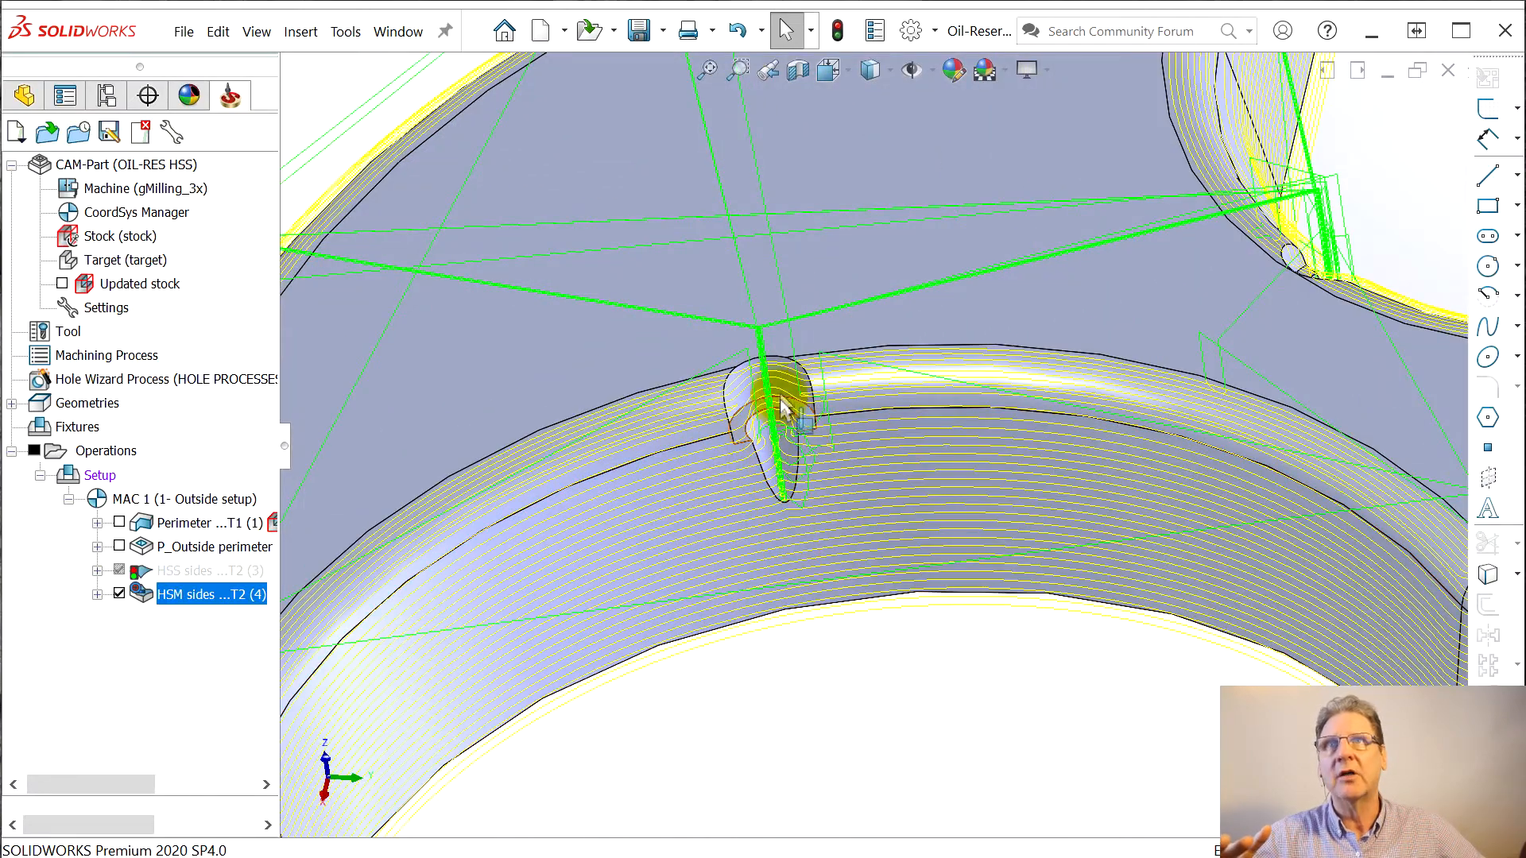
{"action": "scroll", "coordinate": [700, 546], "scroll_direction": "up", "scroll_amount": 5}
{"action": "scroll", "coordinate": [735, 570], "scroll_direction": "up", "scroll_amount": 2}
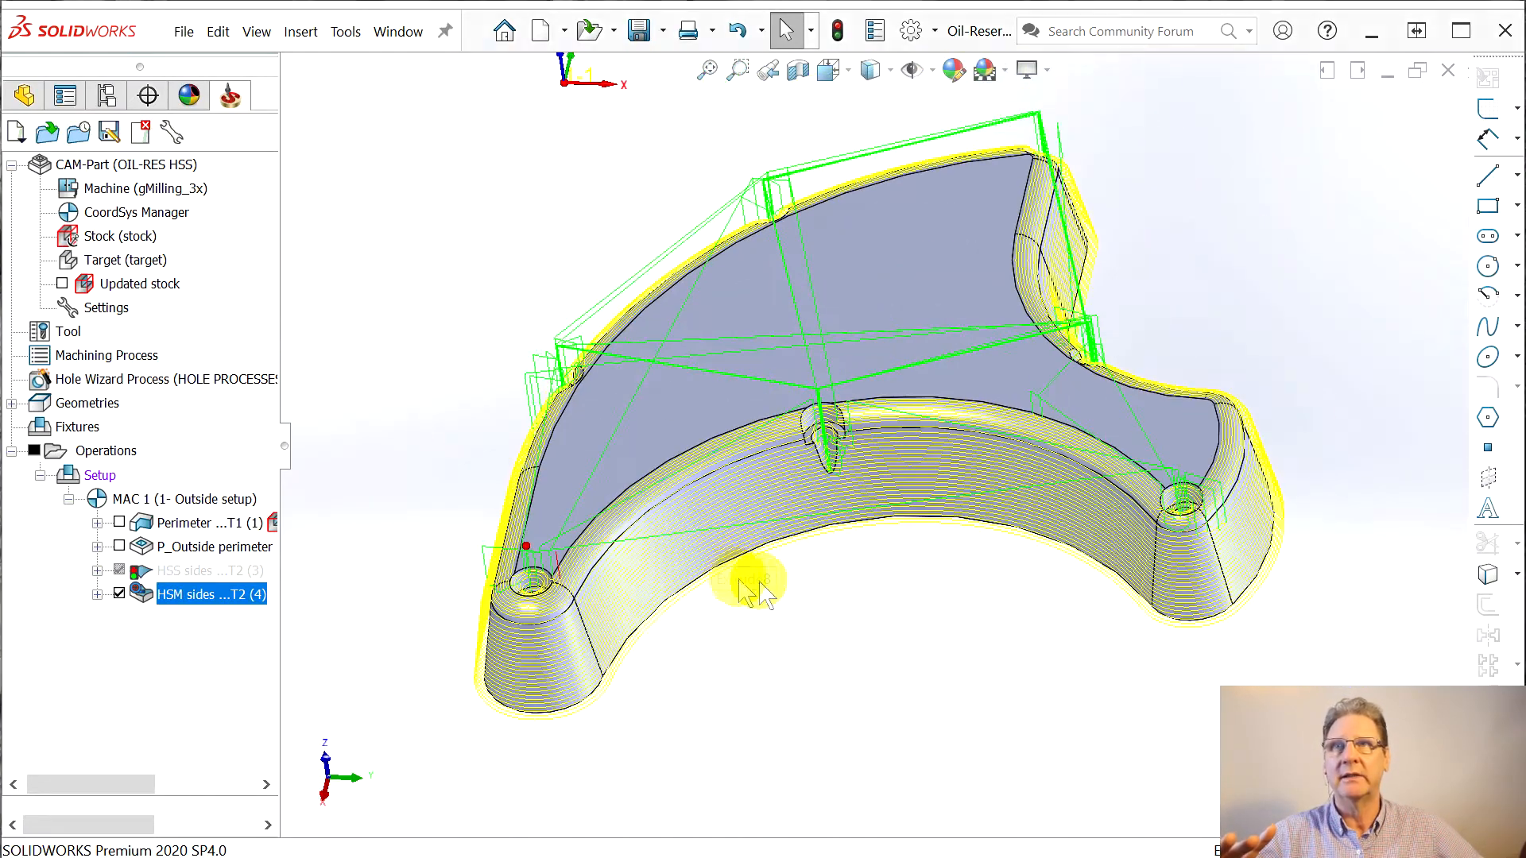
{"action": "left_click", "coordinate": [119, 595]}
- Simulate the HSM sides operation in the SolidCAM Simulator (Beta), playing the cut with the deviation colours switched off
{"action": "right_click", "coordinate": [158, 599]}
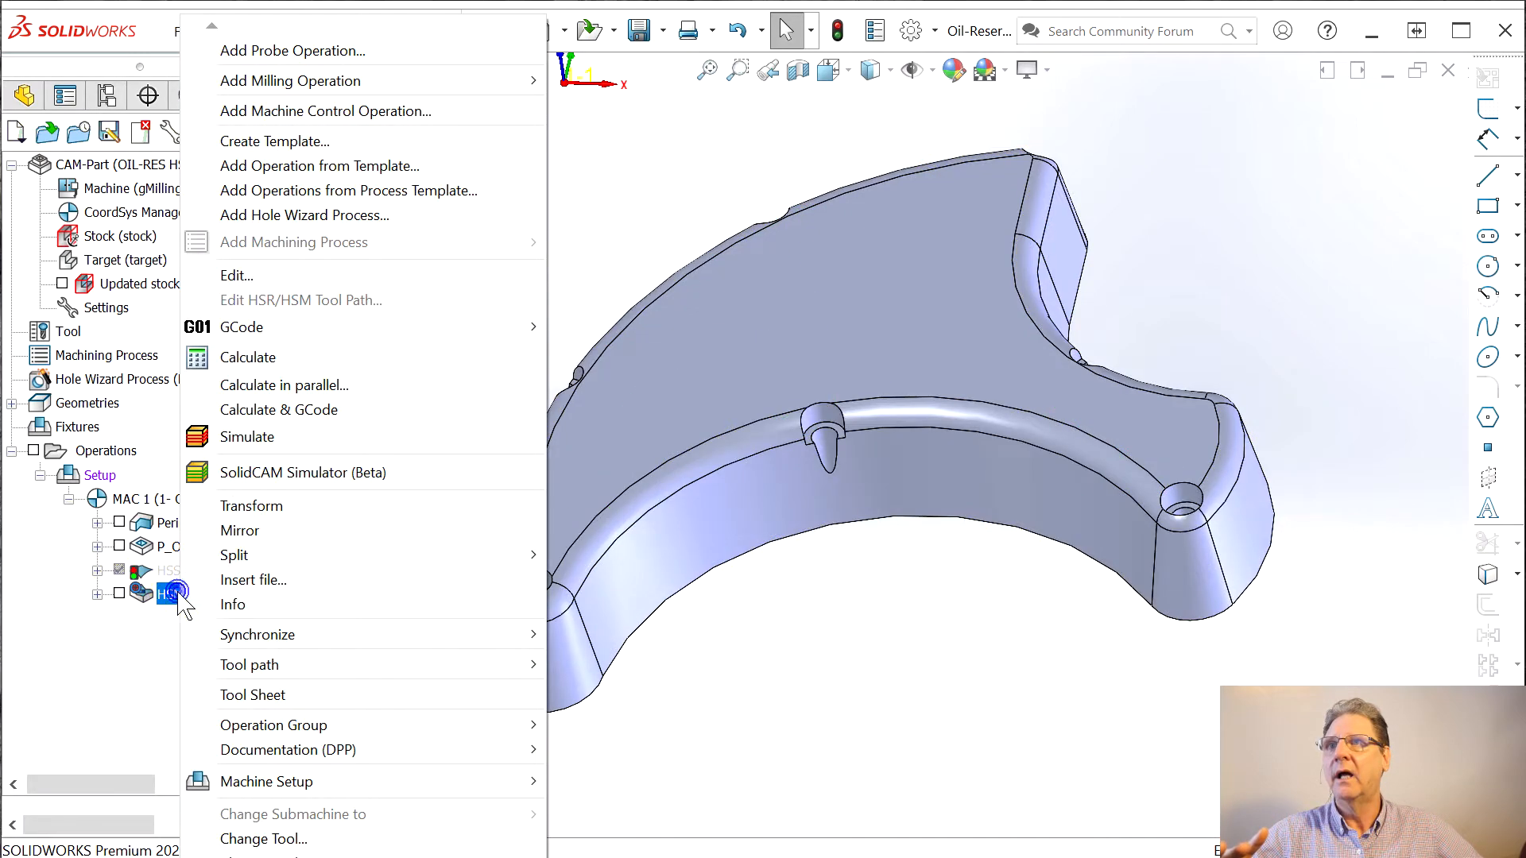
{"action": "mouse_move", "coordinate": [242, 555]}
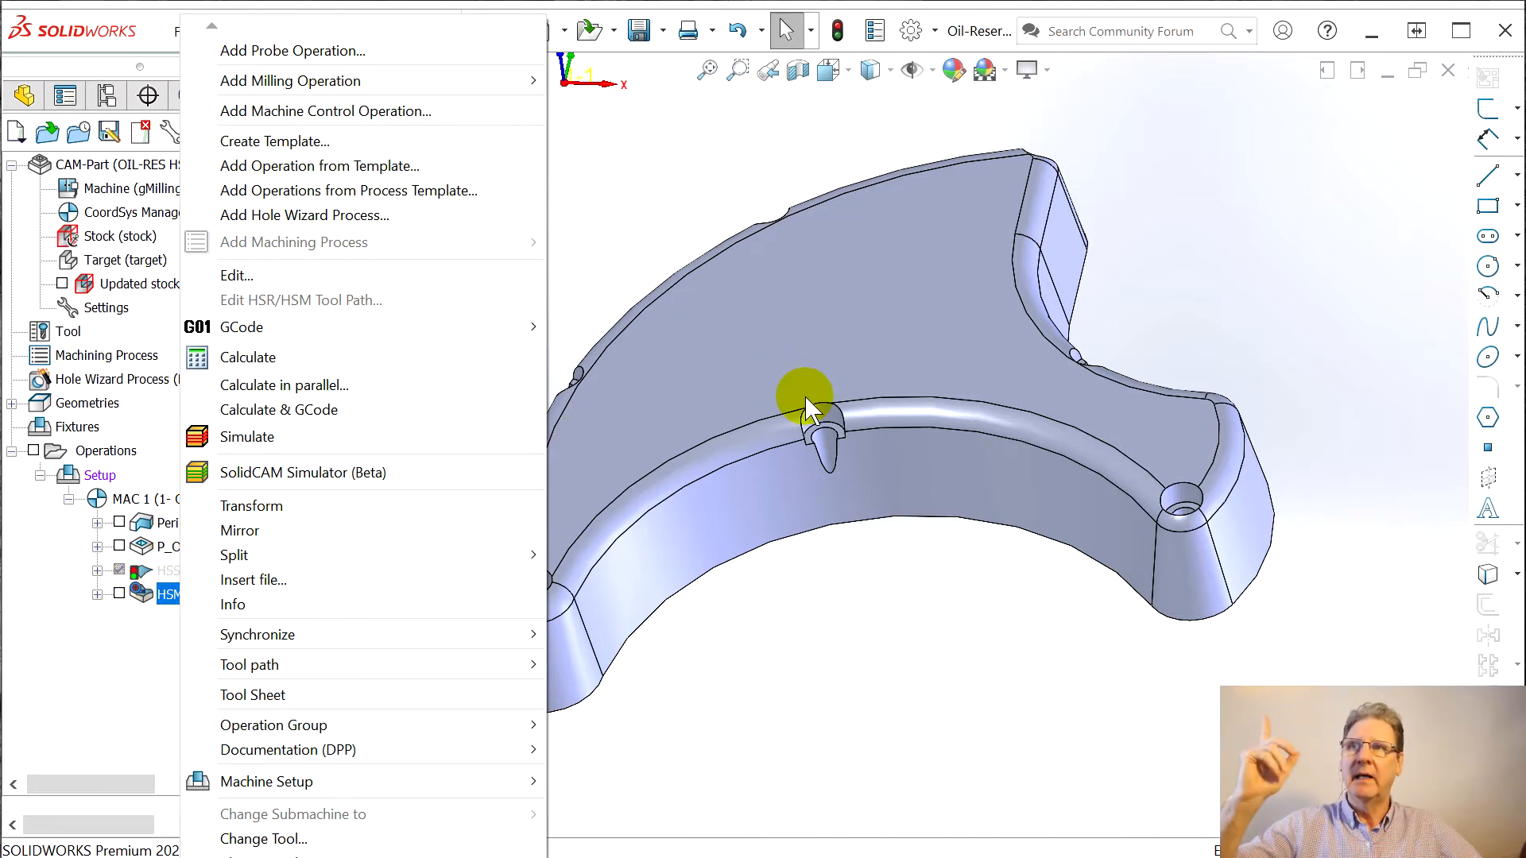
{"action": "left_click", "coordinate": [251, 477]}
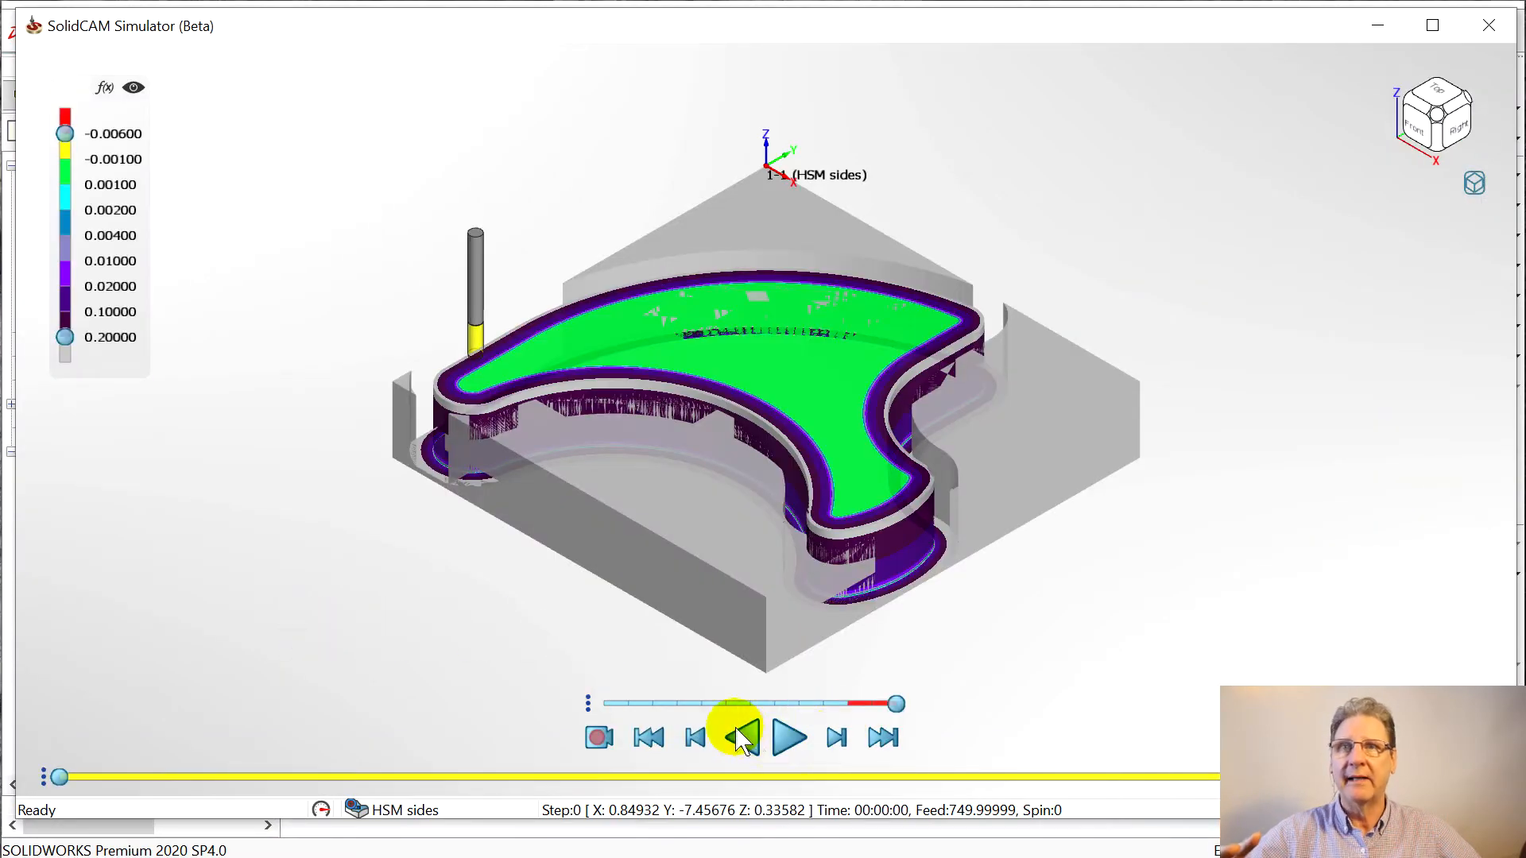
{"action": "left_click", "coordinate": [135, 87]}
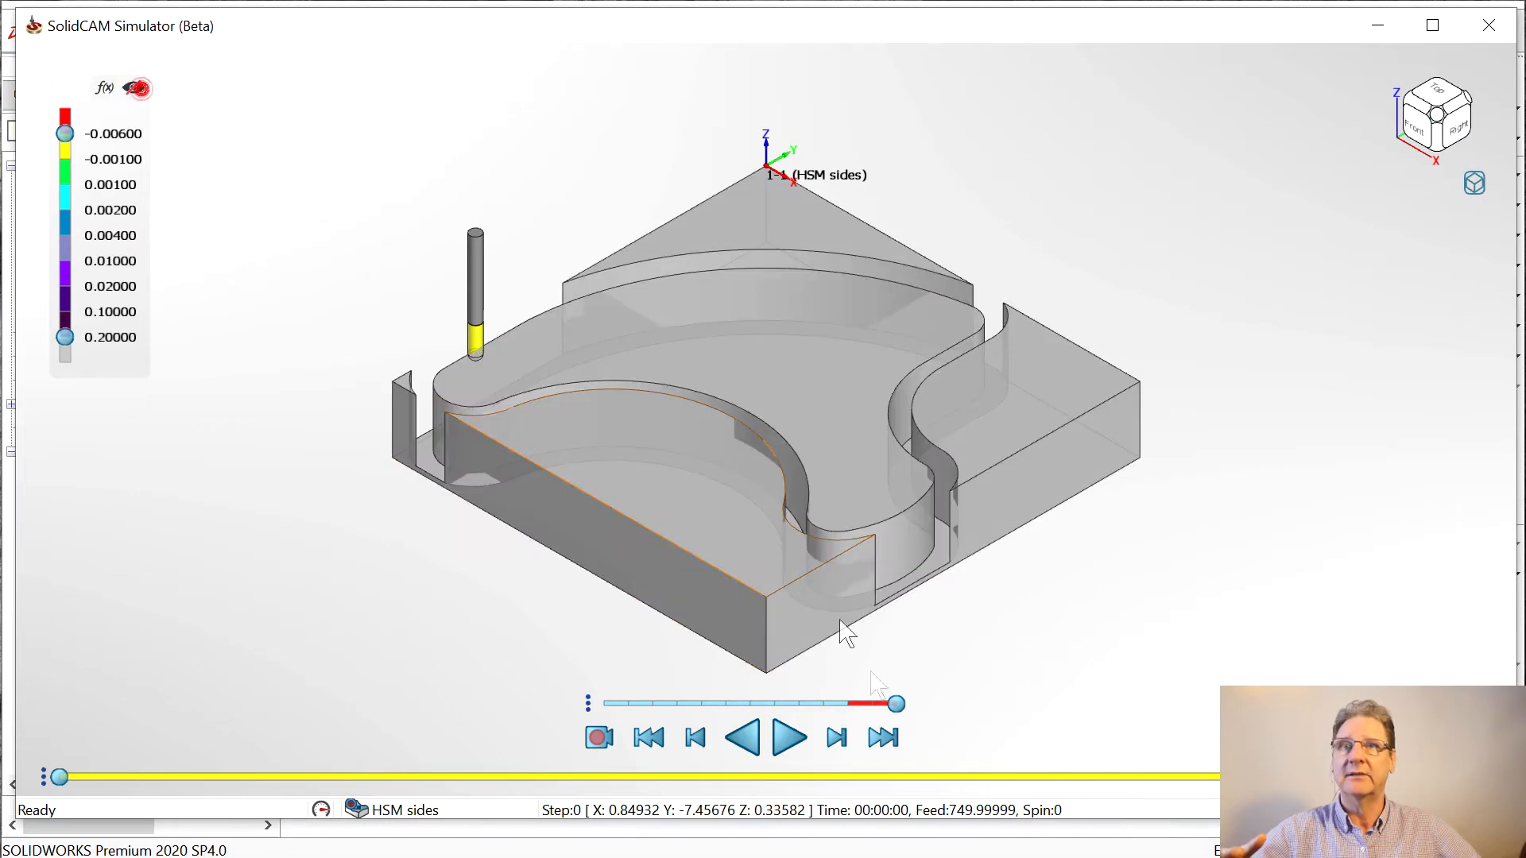
{"action": "left_click", "coordinate": [787, 744]}
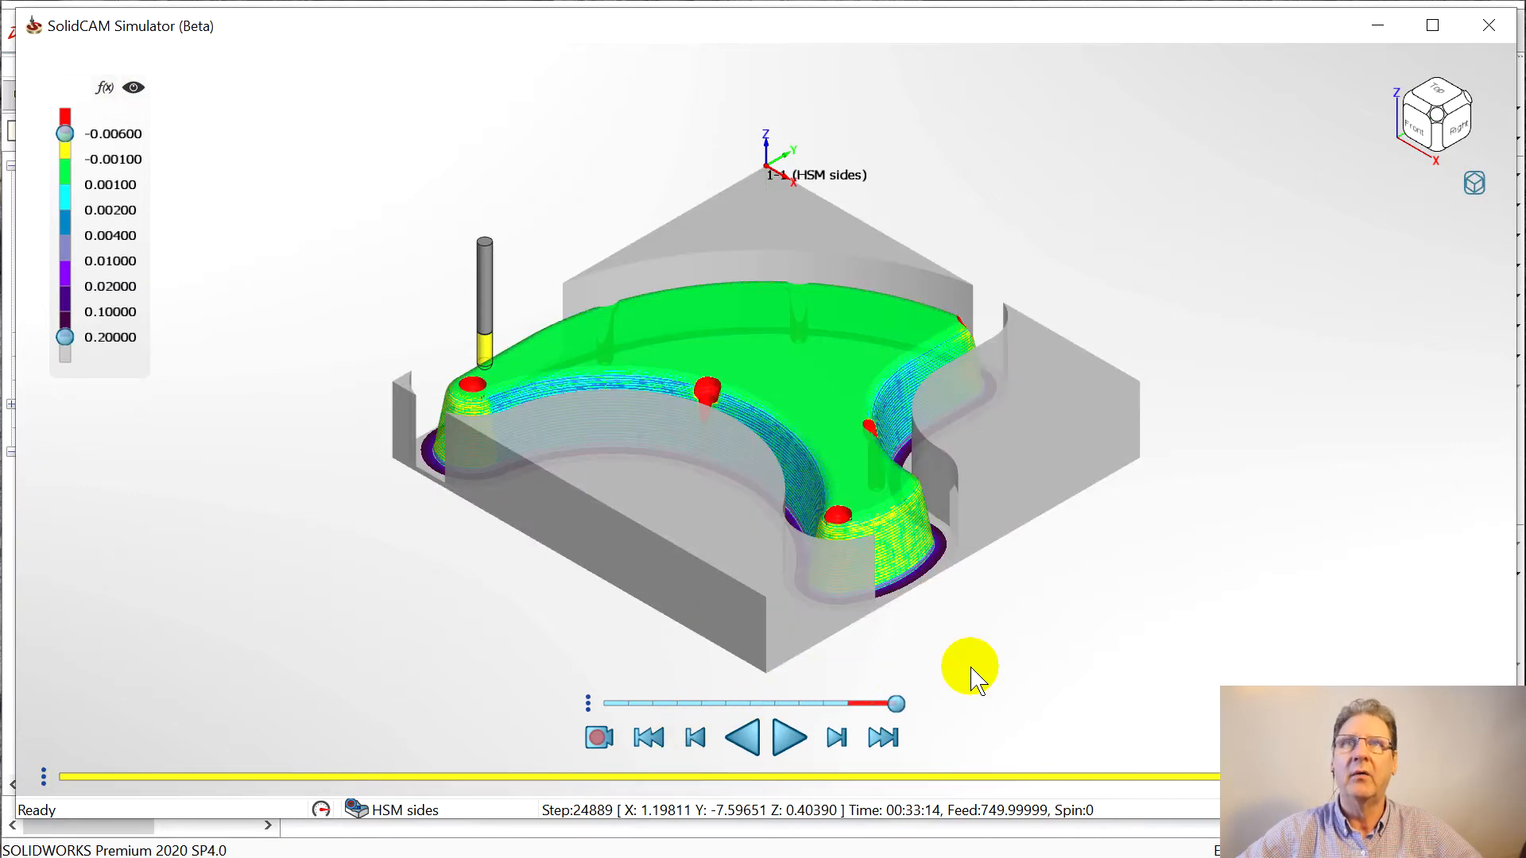
- Examine the deviation colours on the walls and holes of the part cut by HSM sides from several angles, and close the simulator
{"action": "middle_click_drag", "start_coordinate": [970, 671], "coordinate": [869, 493]}
{"action": "scroll", "coordinate": [868, 492], "scroll_direction": "up", "scroll_amount": 2}
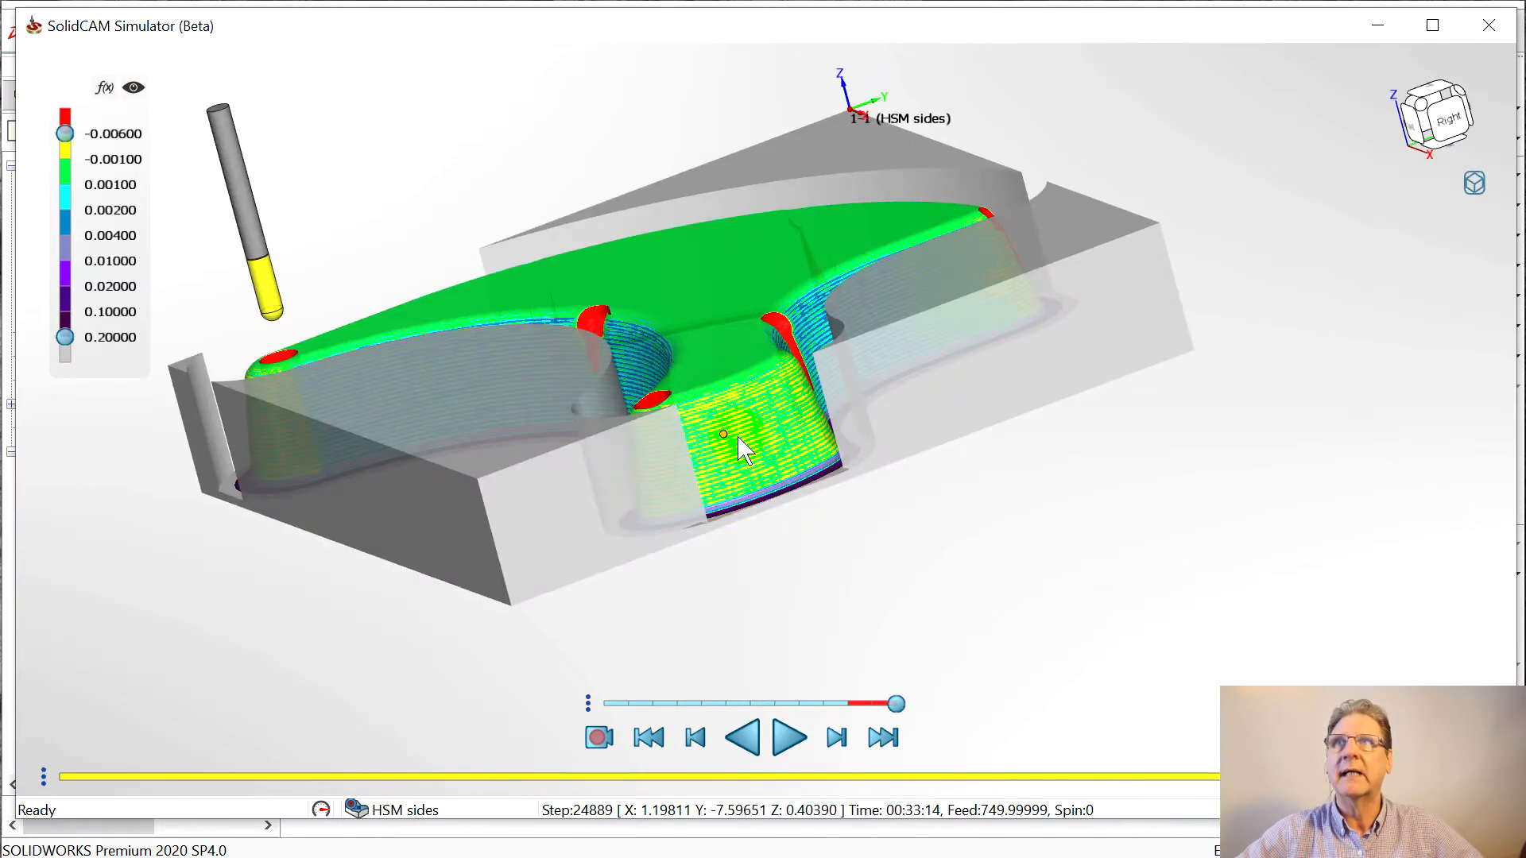
{"action": "middle_click_drag", "start_coordinate": [79, 168], "coordinate": [504, 453]}
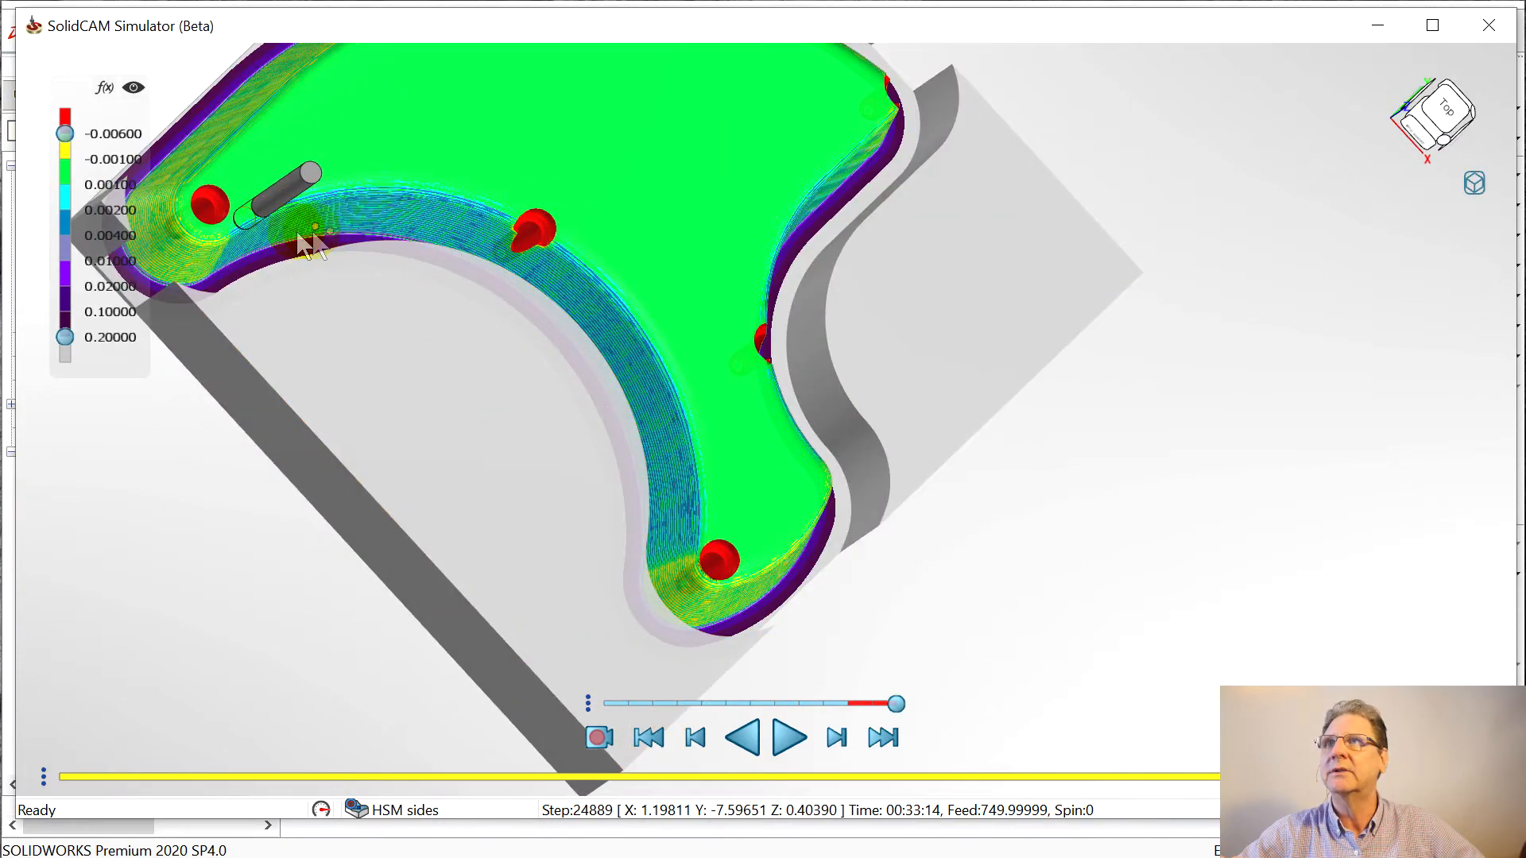
{"action": "middle_click_drag", "start_coordinate": [645, 405], "coordinate": [602, 364]}
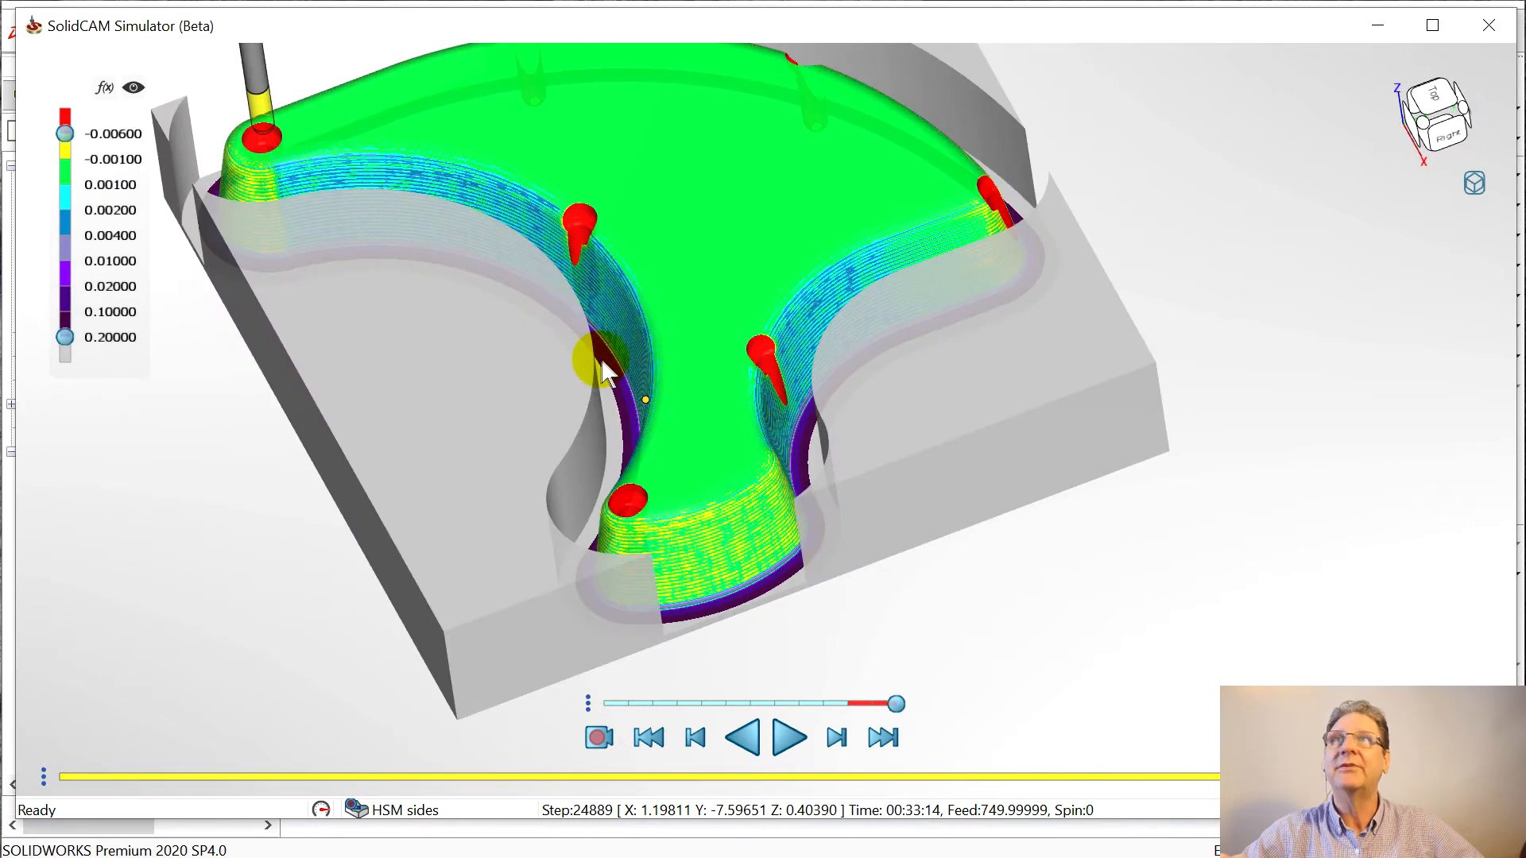
{"action": "left_click", "coordinate": [1489, 25]}
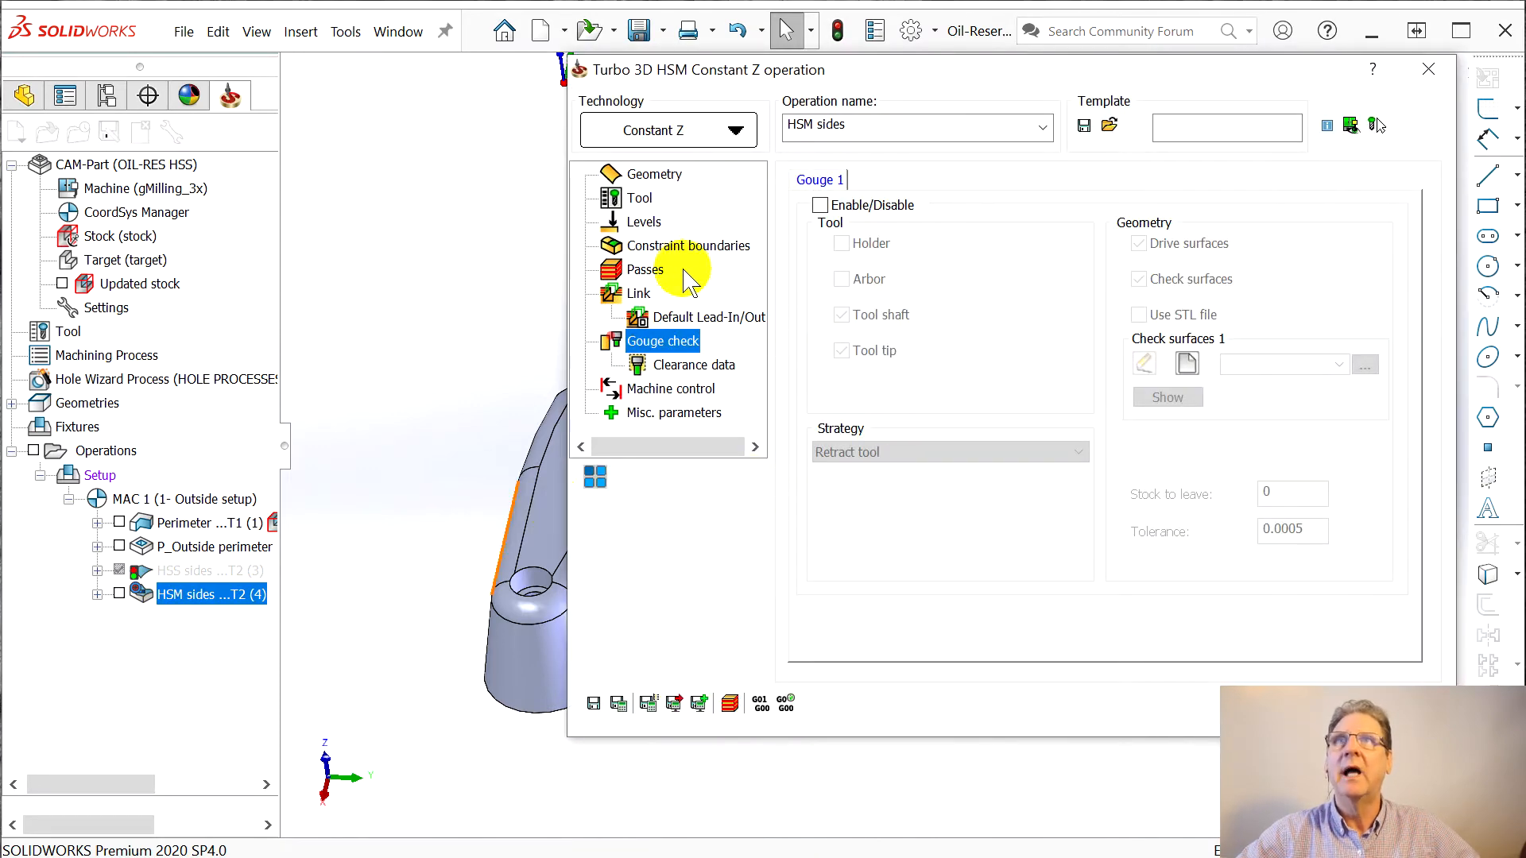
- Review the pass settings of the HSM sides operation, trying the shallow areas option off and on again
{"action": "left_click", "coordinate": [648, 270]}
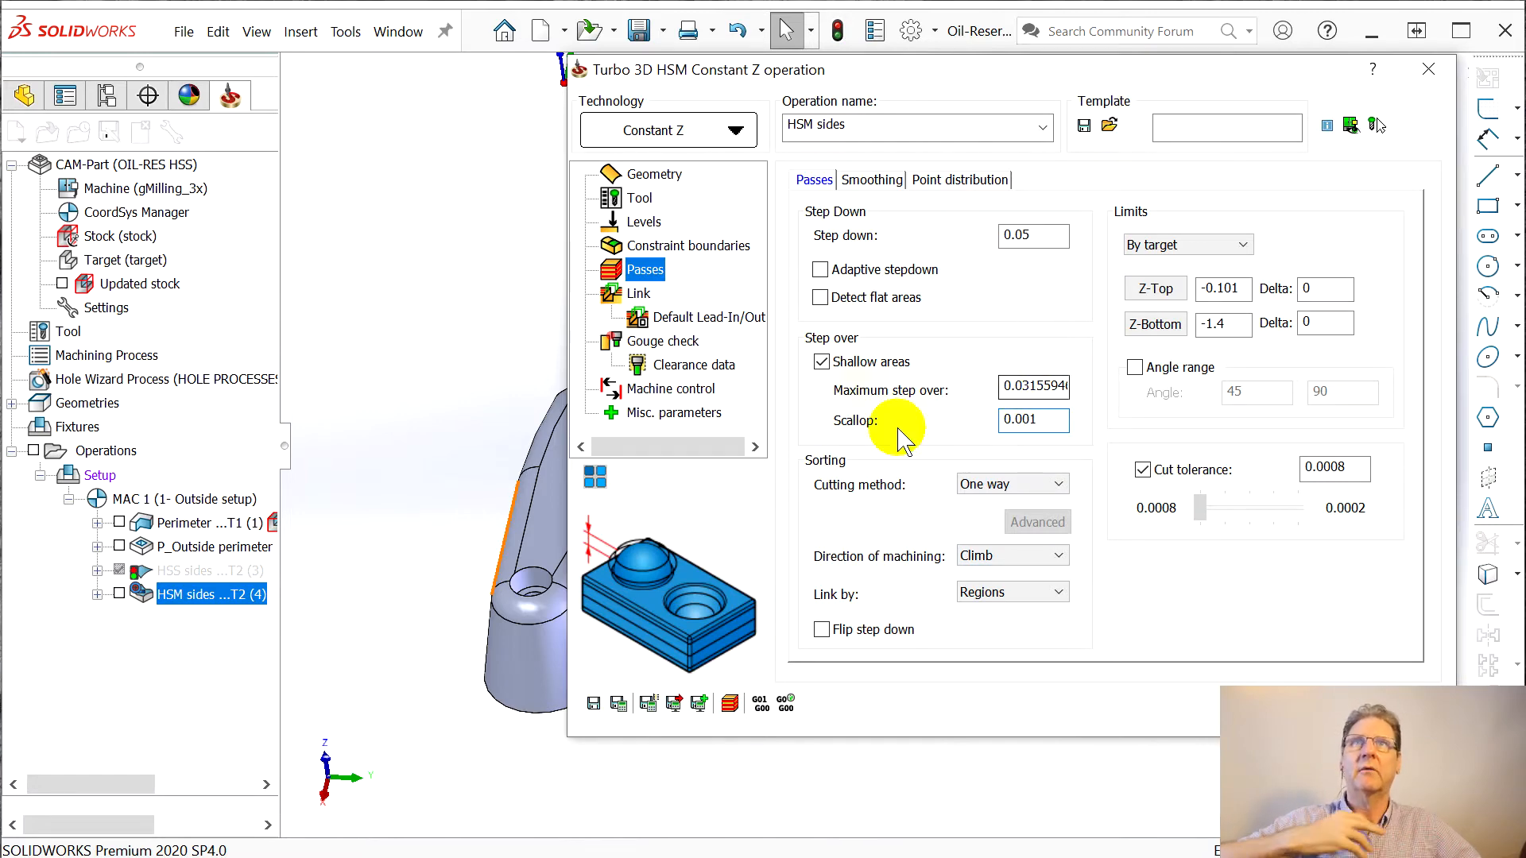
{"action": "left_click", "coordinate": [822, 363]}
{"action": "left_click", "coordinate": [822, 363]}
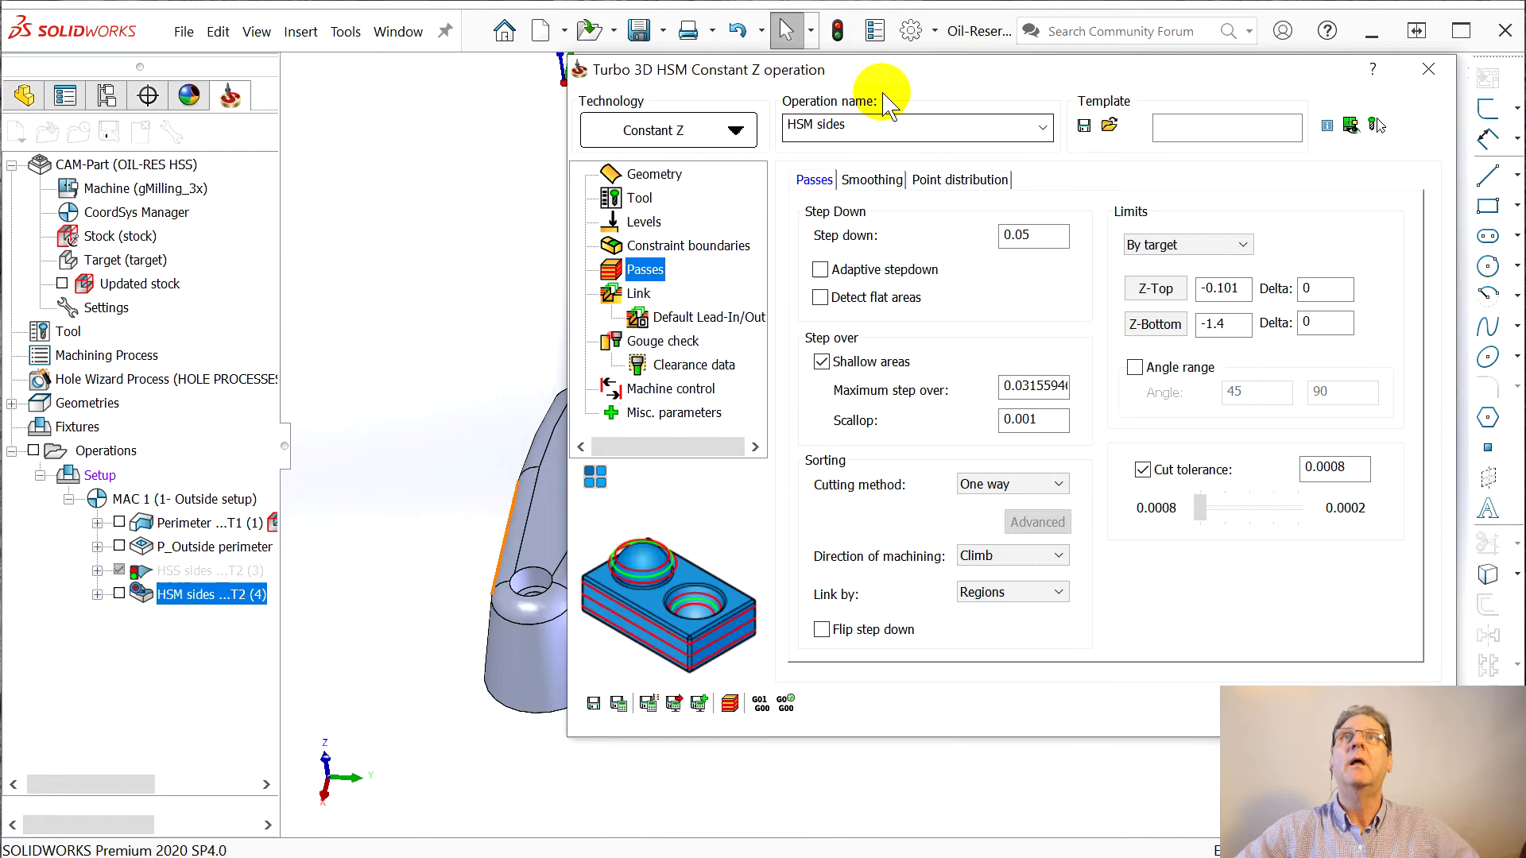
- Roll the model back to just after the Outside Fillet feature and recalculate the HSM sides operation
{"action": "left_click_drag", "start_coordinate": [885, 78], "coordinate": [1219, 93]}
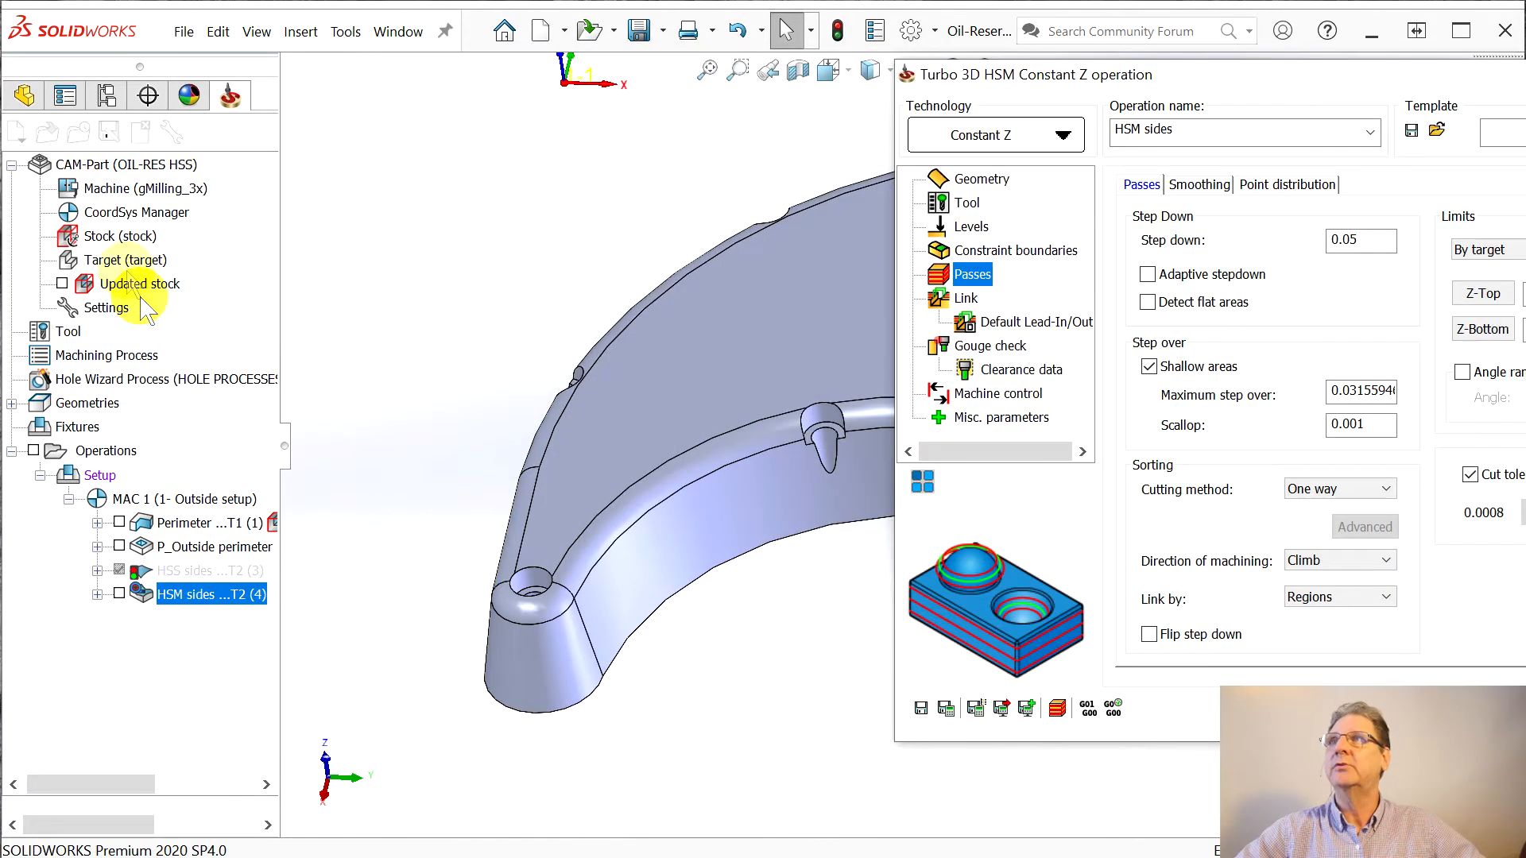
{"action": "left_click", "coordinate": [29, 98]}
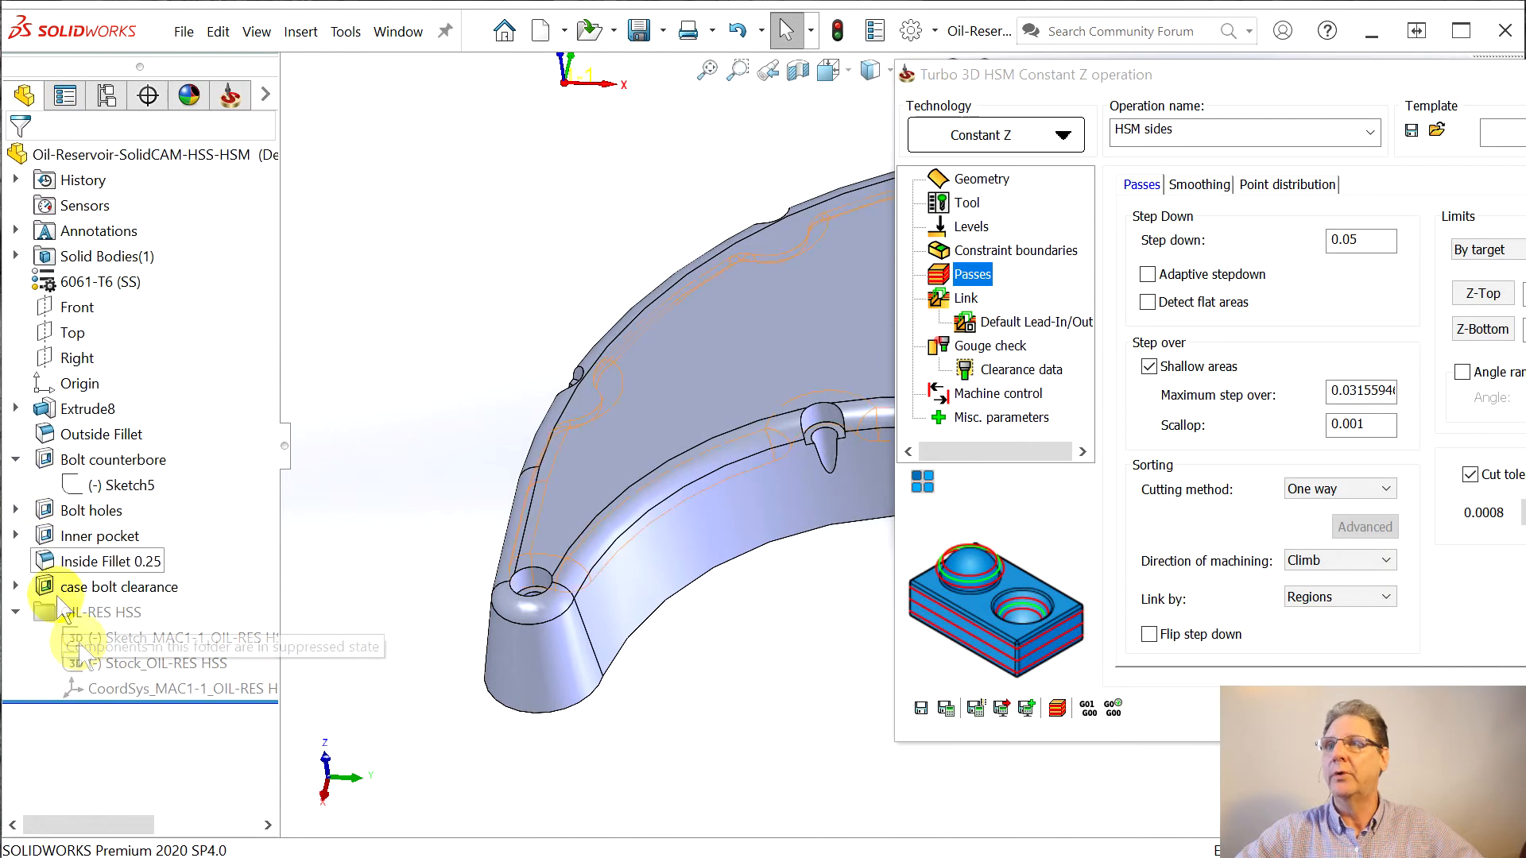
{"action": "left_click_drag", "start_coordinate": [111, 700], "coordinate": [102, 446]}
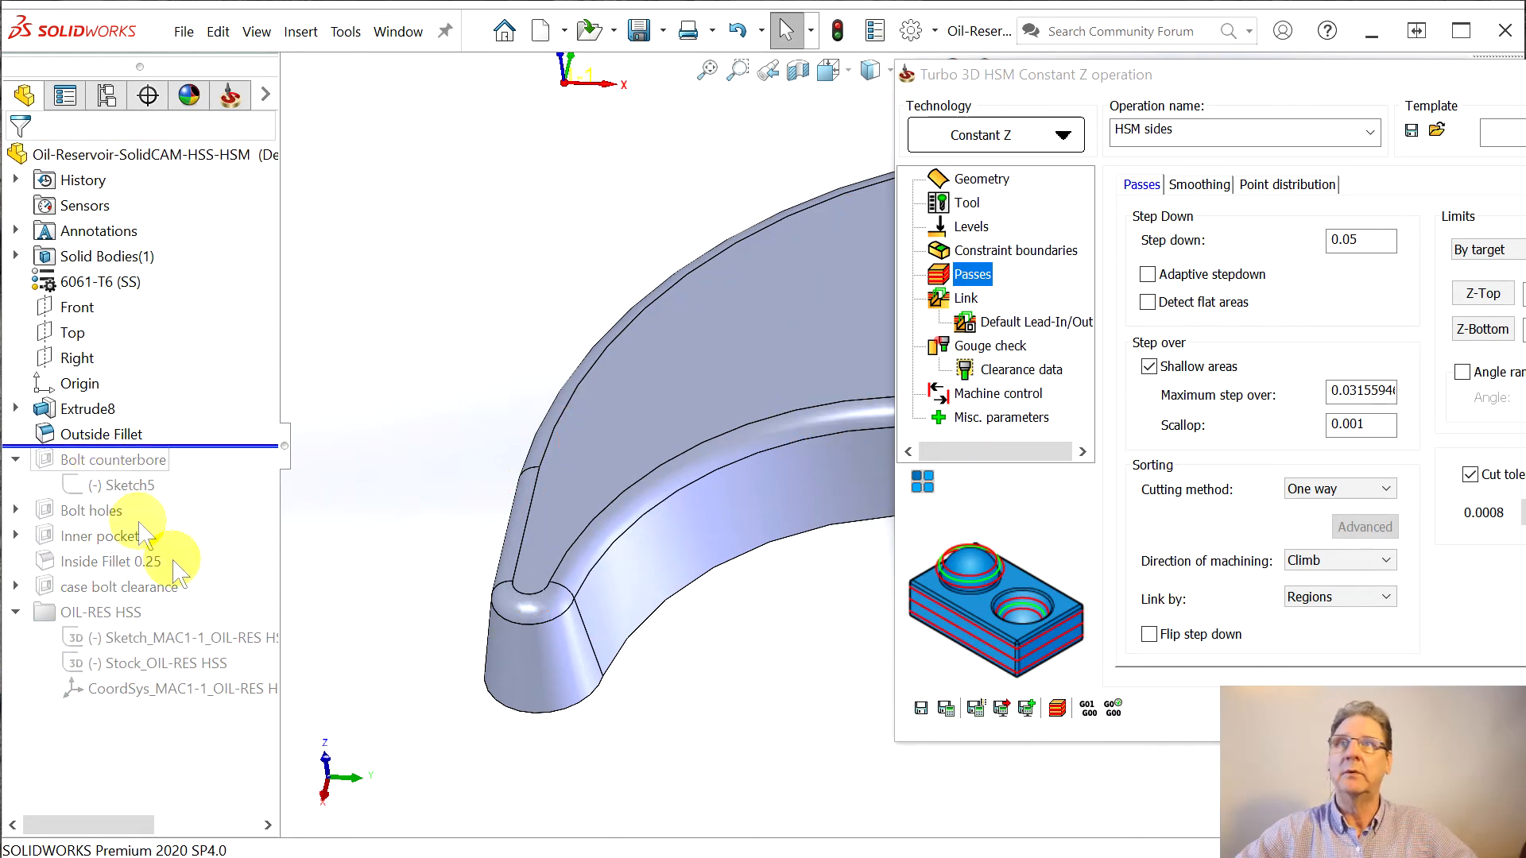
{"action": "left_click", "coordinate": [976, 708]}
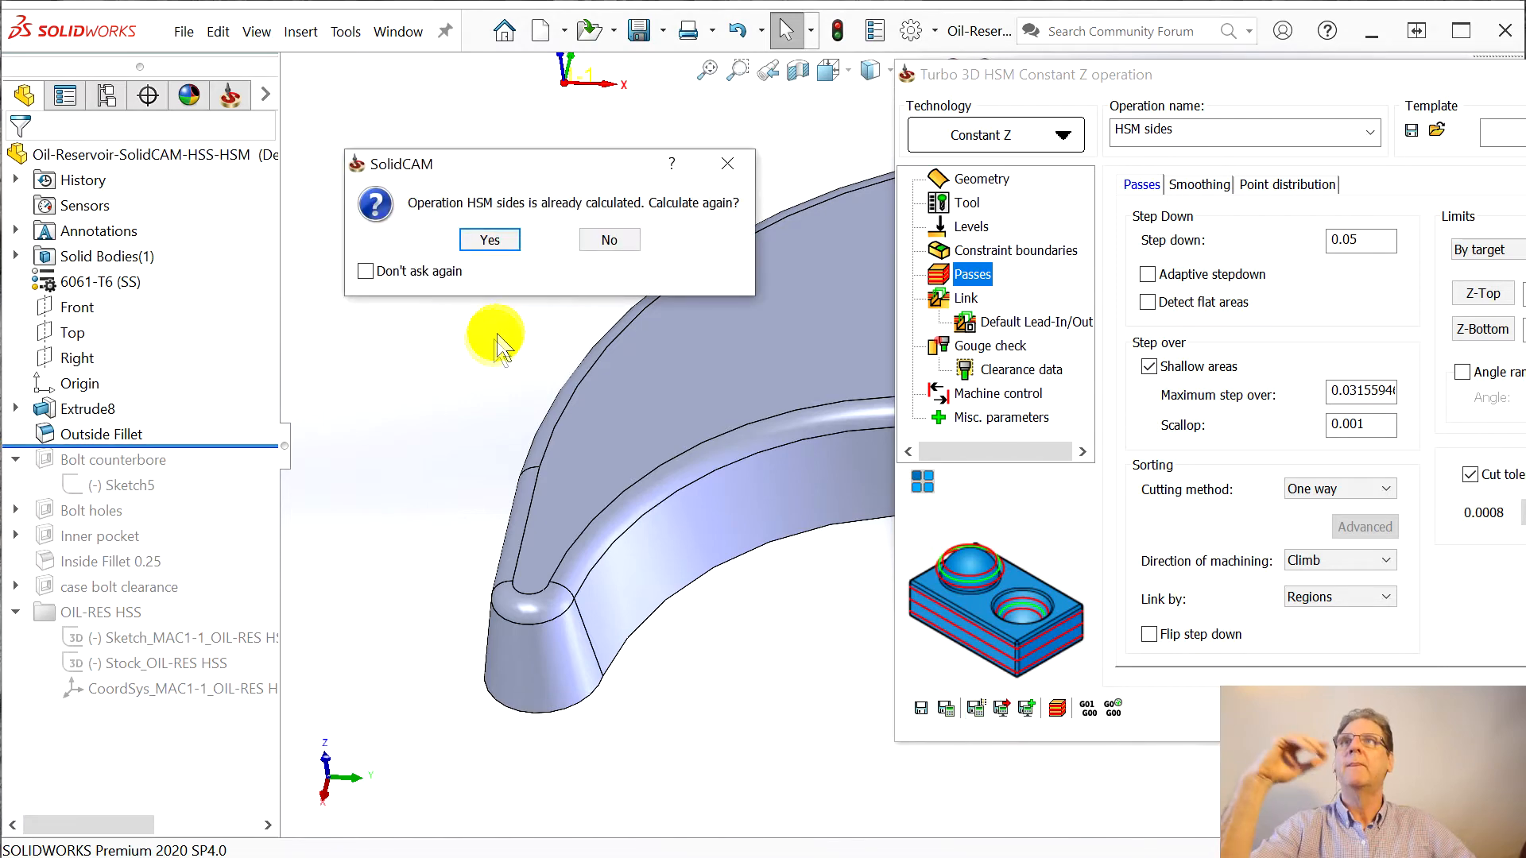
{"action": "left_click", "coordinate": [490, 239]}
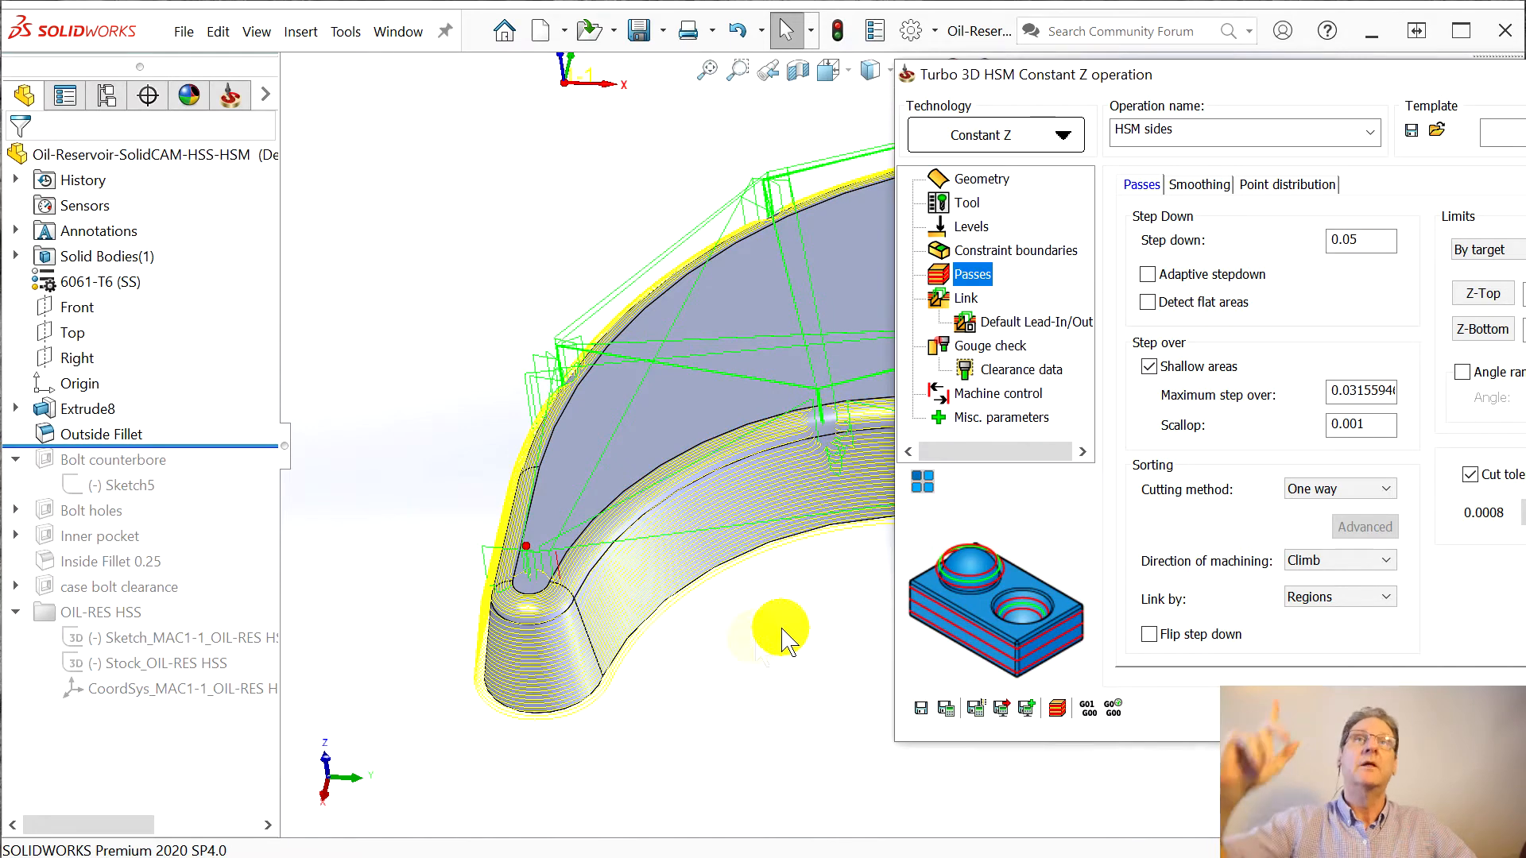
- Define a new machining geometry named model from the simplified solid for HSM sides, and recalculate the operation
{"action": "left_click", "coordinate": [982, 179]}
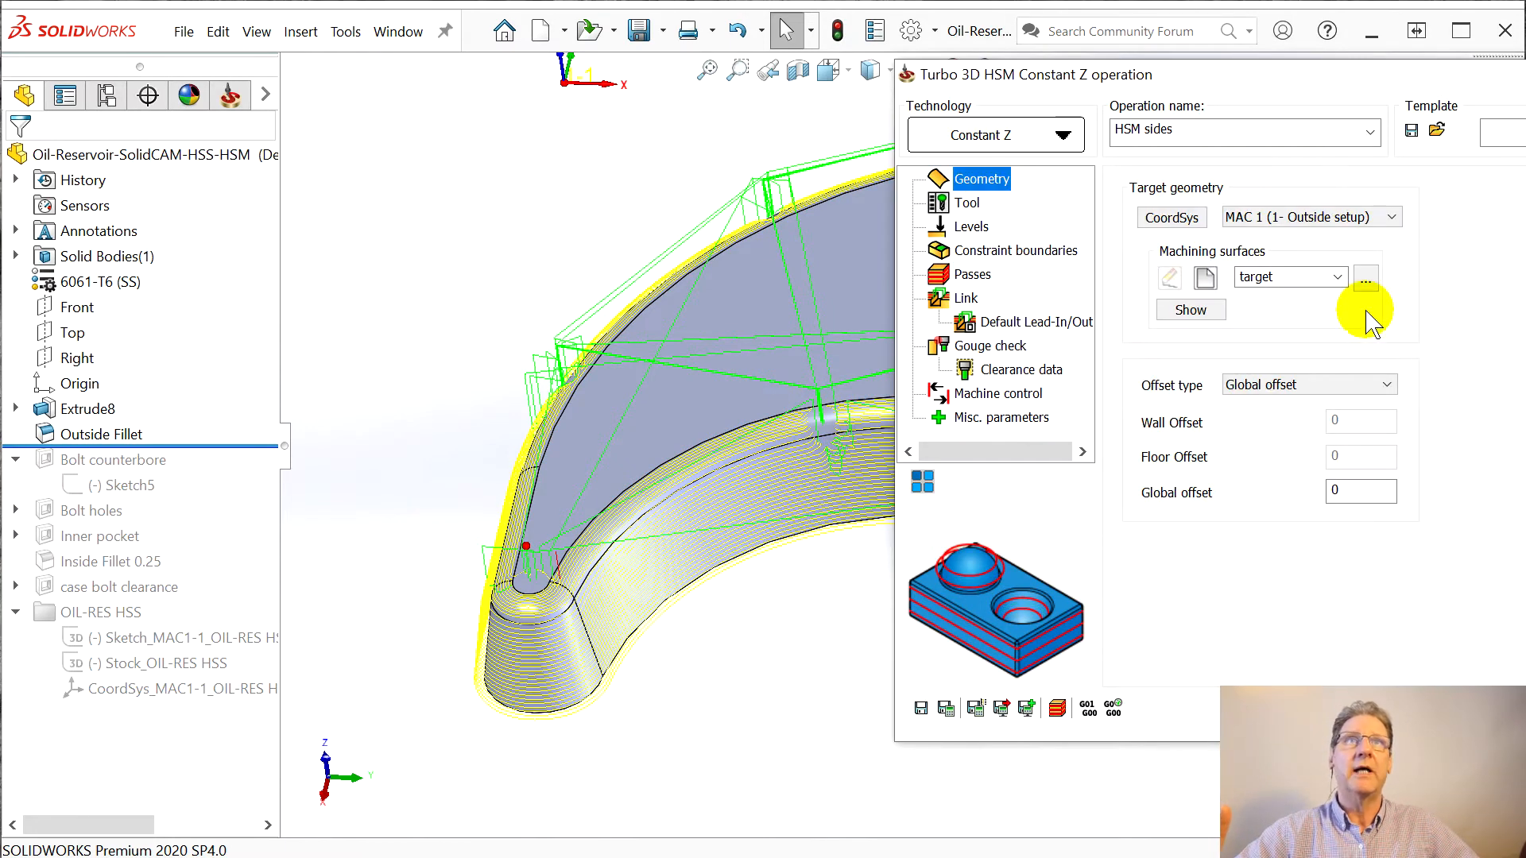
{"action": "left_click", "coordinate": [1207, 278]}
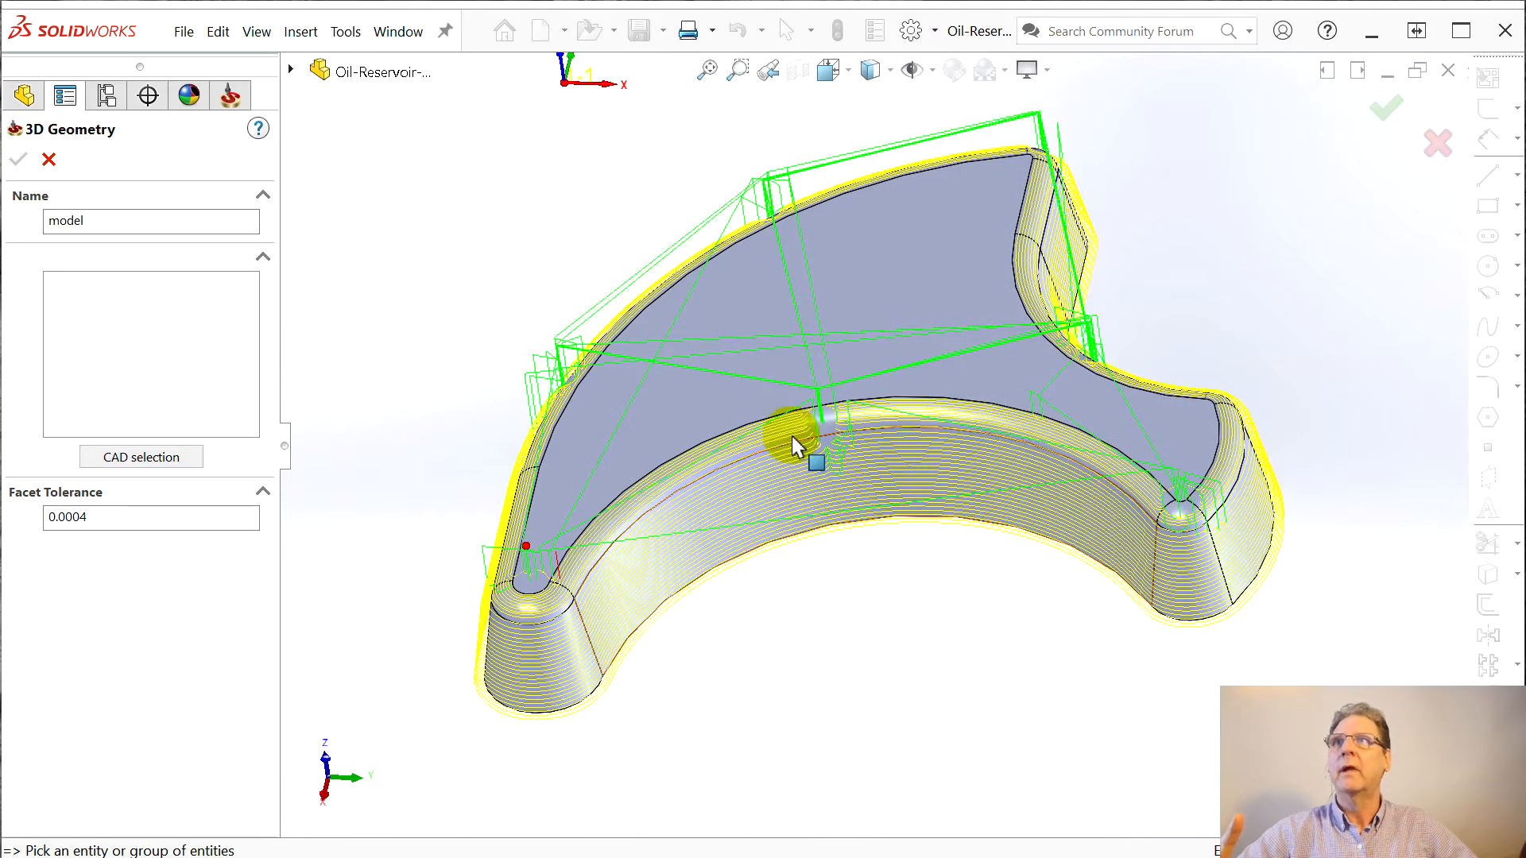
{"action": "left_click", "coordinate": [878, 280]}
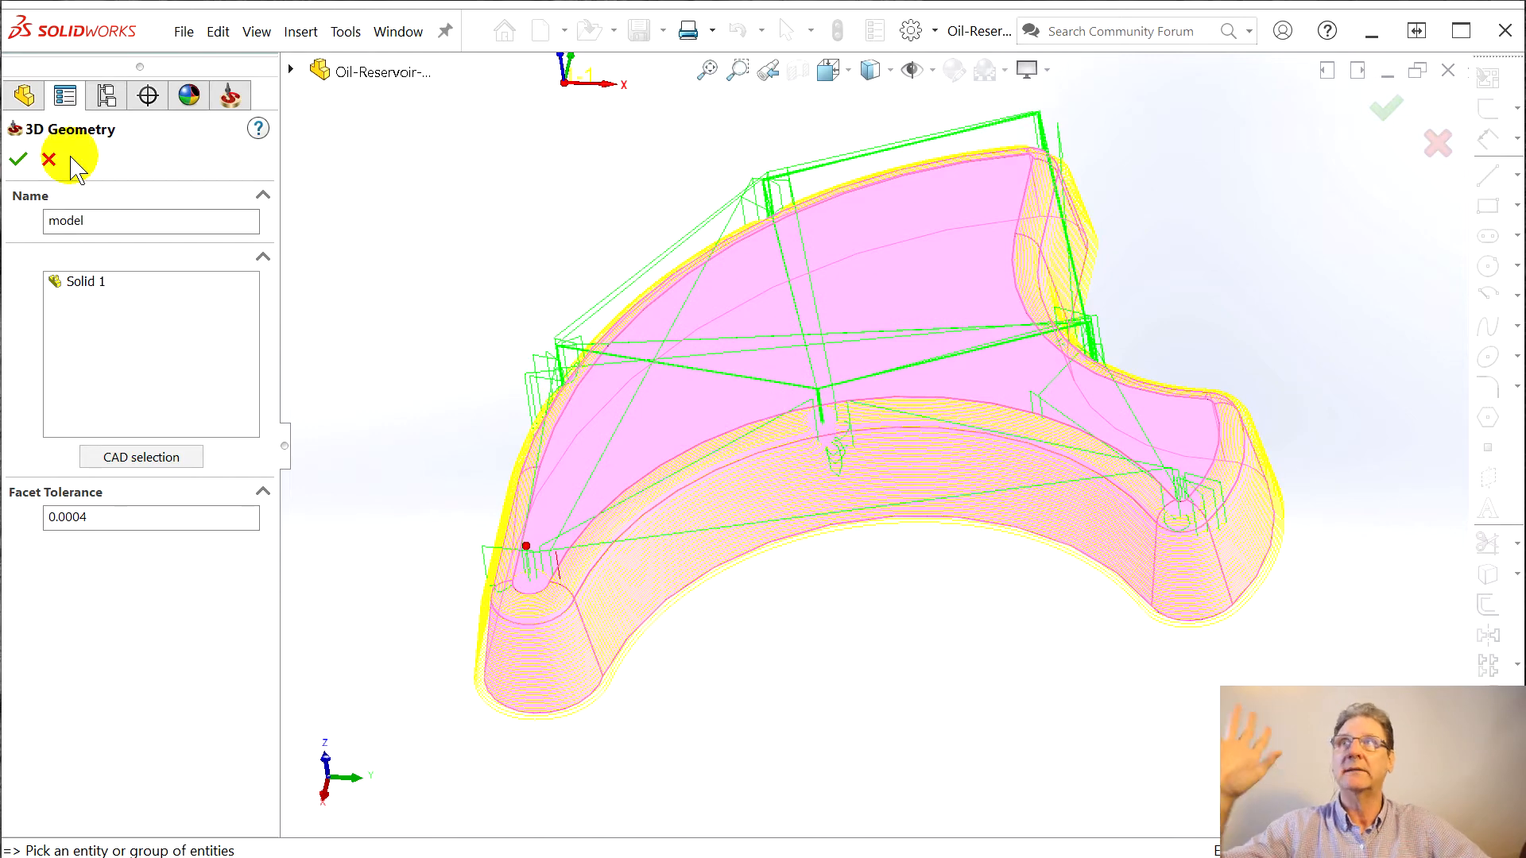
{"action": "left_click", "coordinate": [17, 162]}
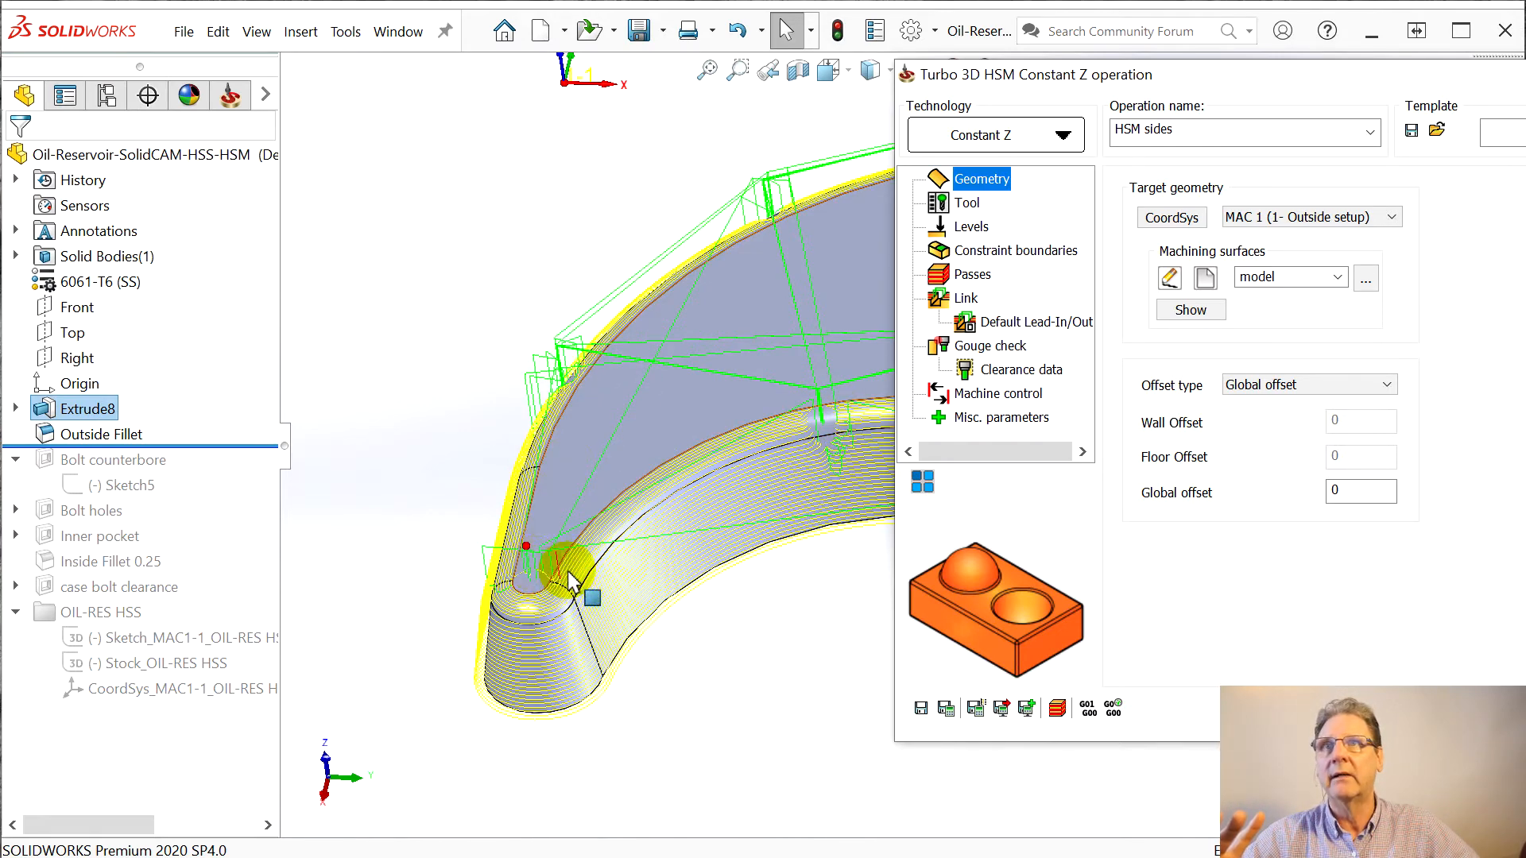
{"action": "left_click", "coordinate": [978, 709]}
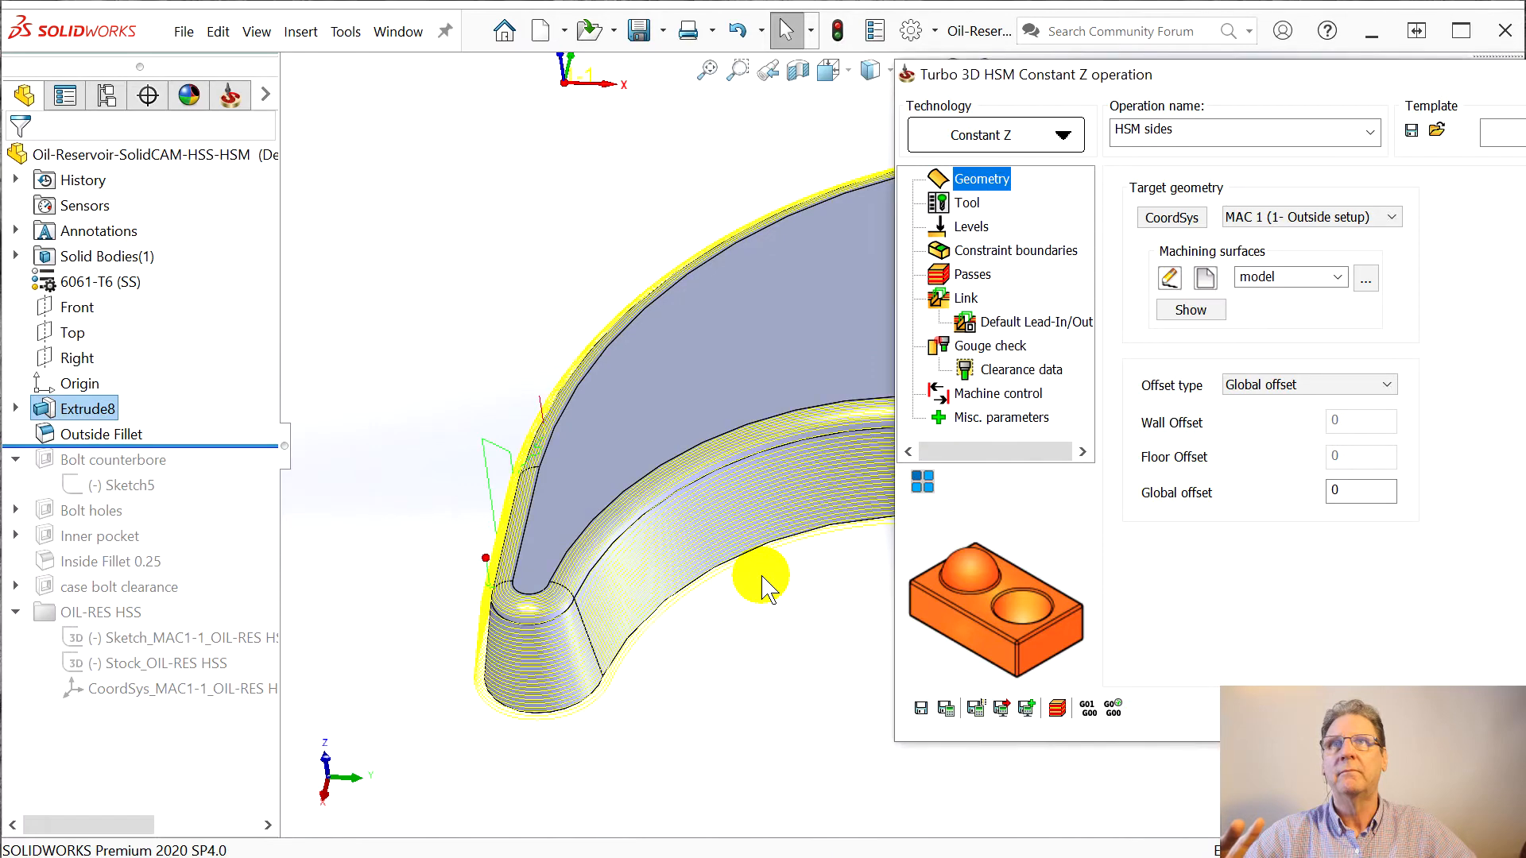
- Review the tool and constraint boundary settings of HSM sides, and show the HSM boundary on the model from above
{"action": "left_click_drag", "start_coordinate": [1321, 83], "coordinate": [785, 70]}
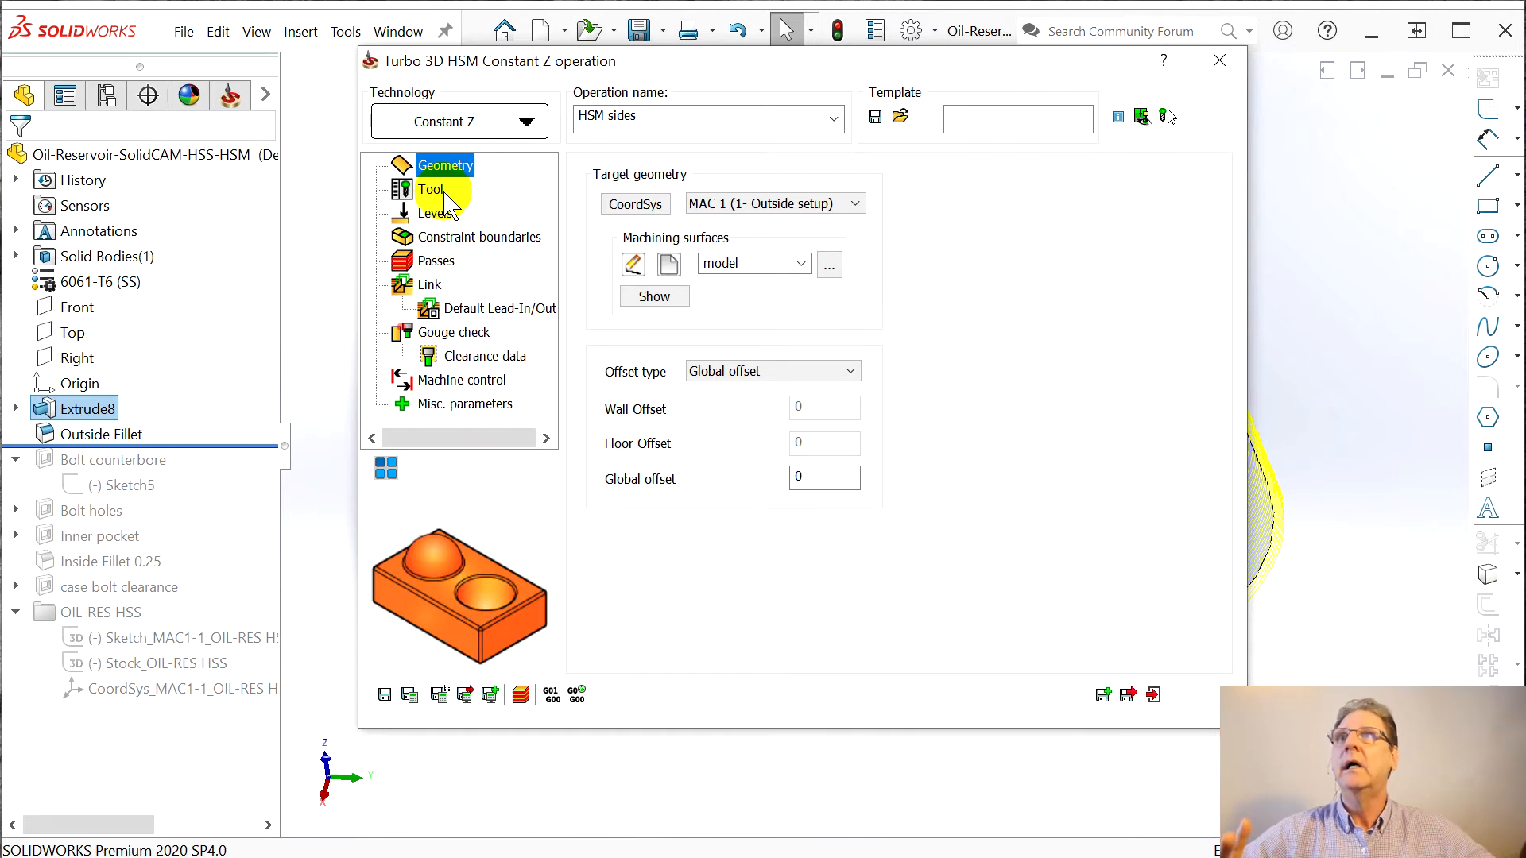
{"action": "left_click", "coordinate": [430, 189]}
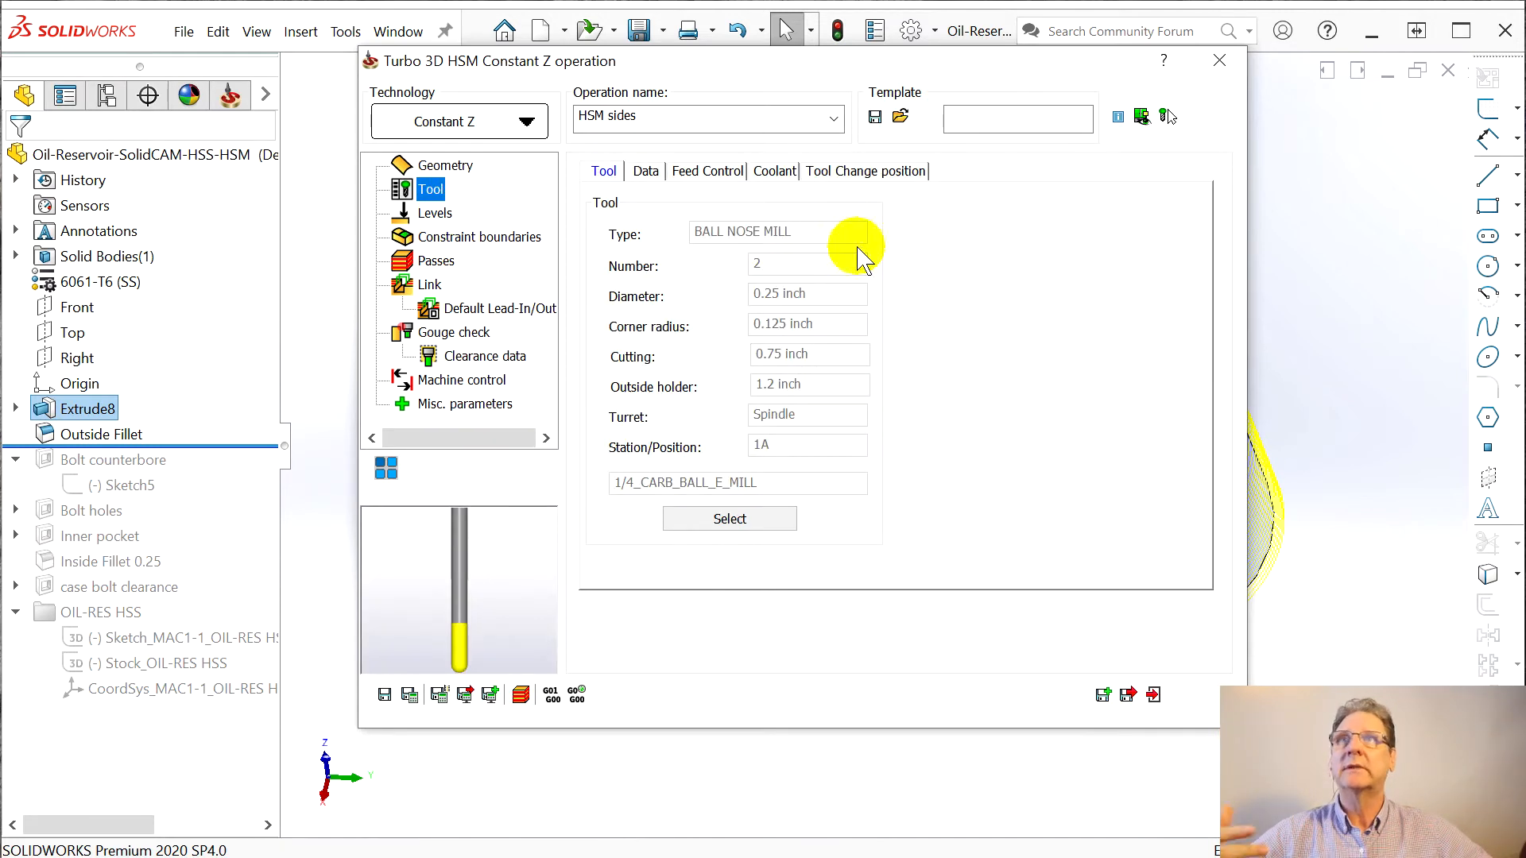
{"action": "left_click", "coordinate": [446, 215]}
{"action": "left_click", "coordinate": [451, 242]}
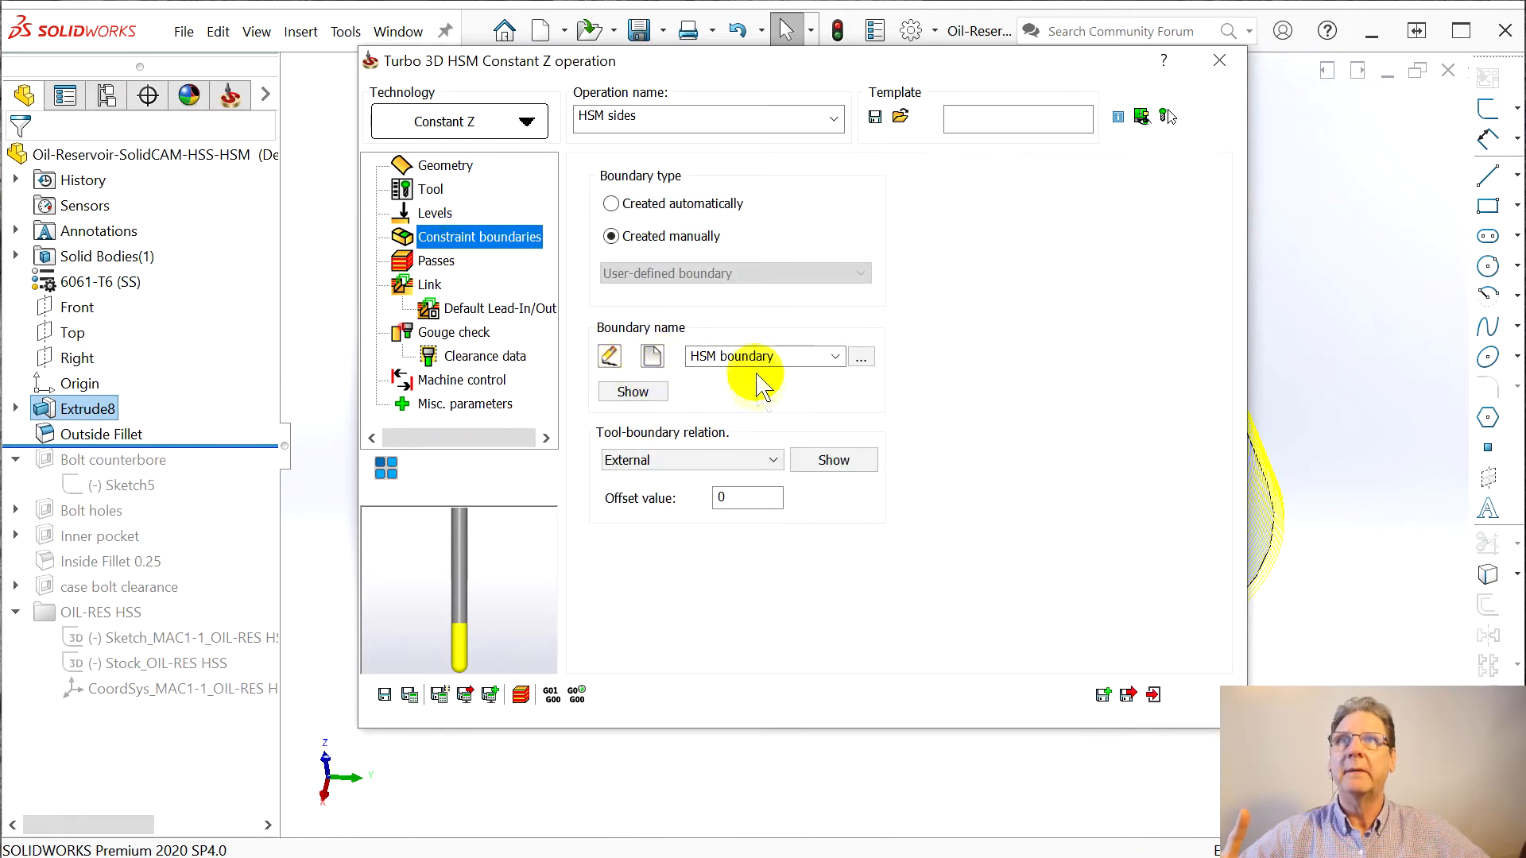
{"action": "left_click", "coordinate": [633, 391]}
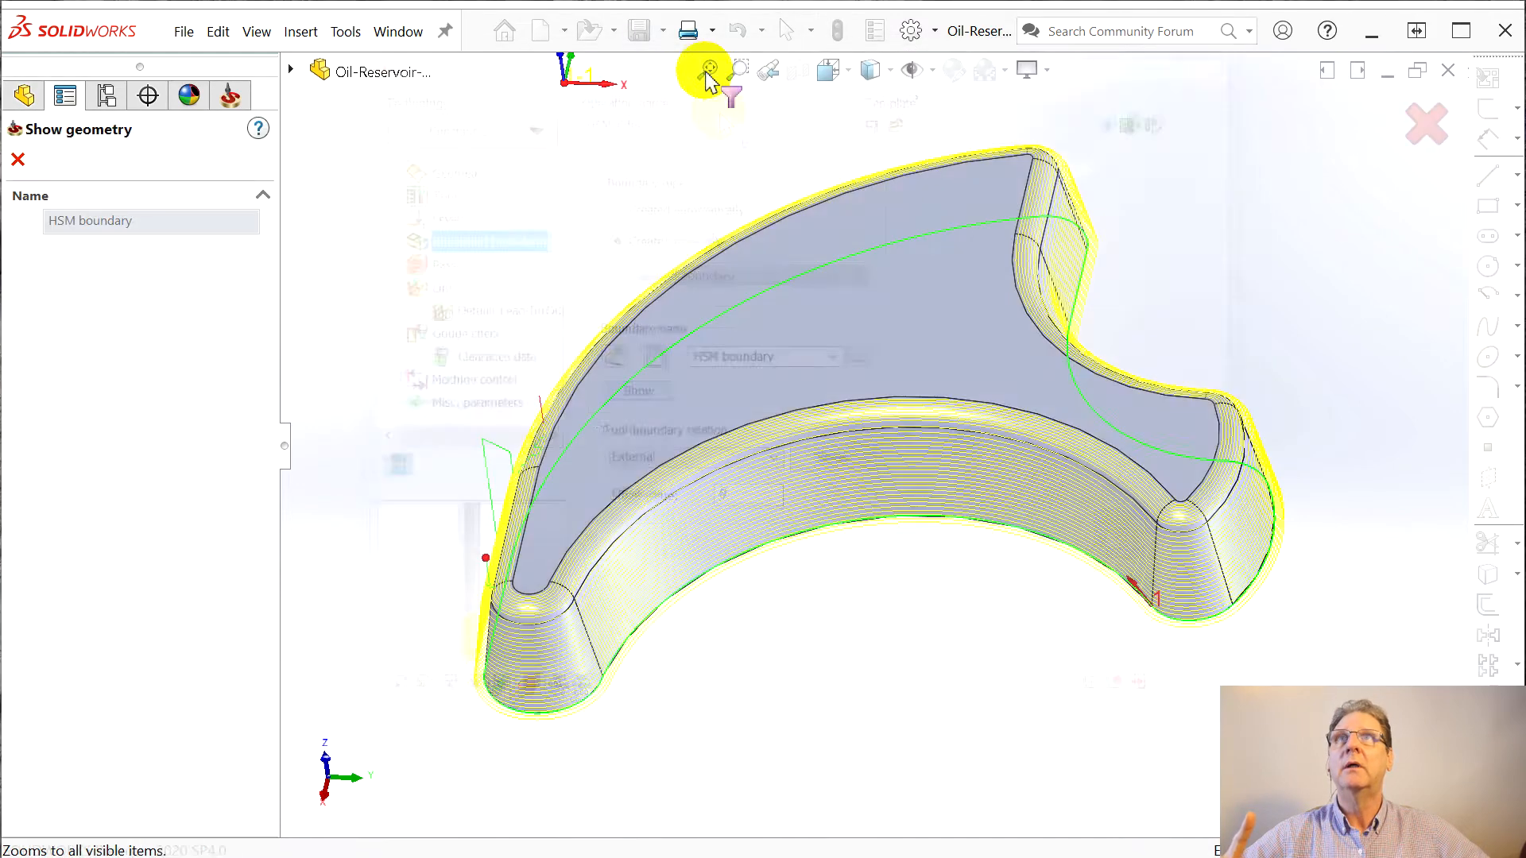
{"action": "middle_click_drag", "start_coordinate": [685, 327], "coordinate": [760, 375]}
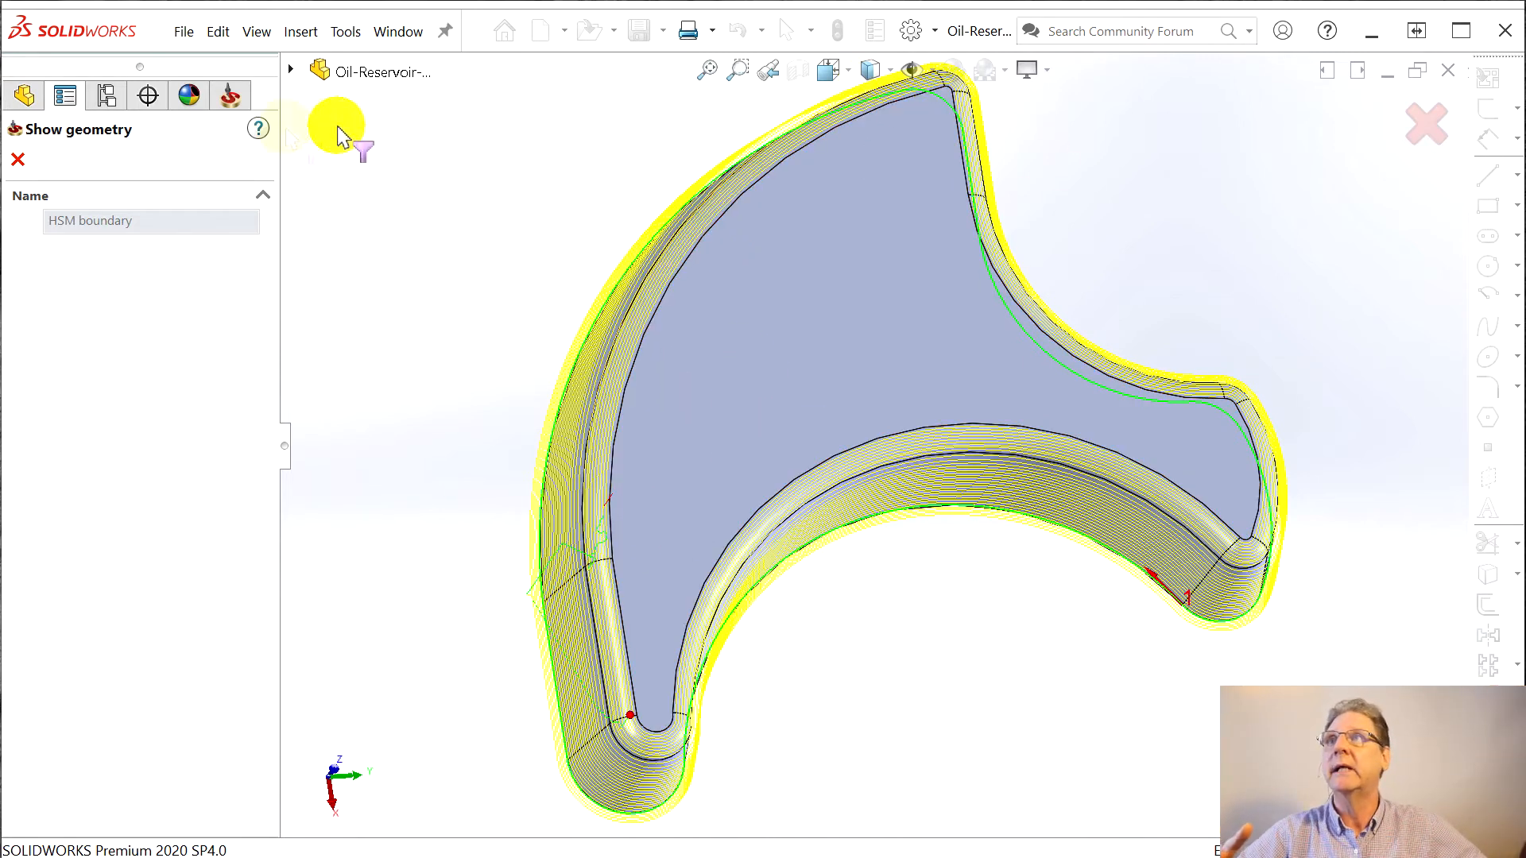
{"action": "left_click", "coordinate": [17, 158]}
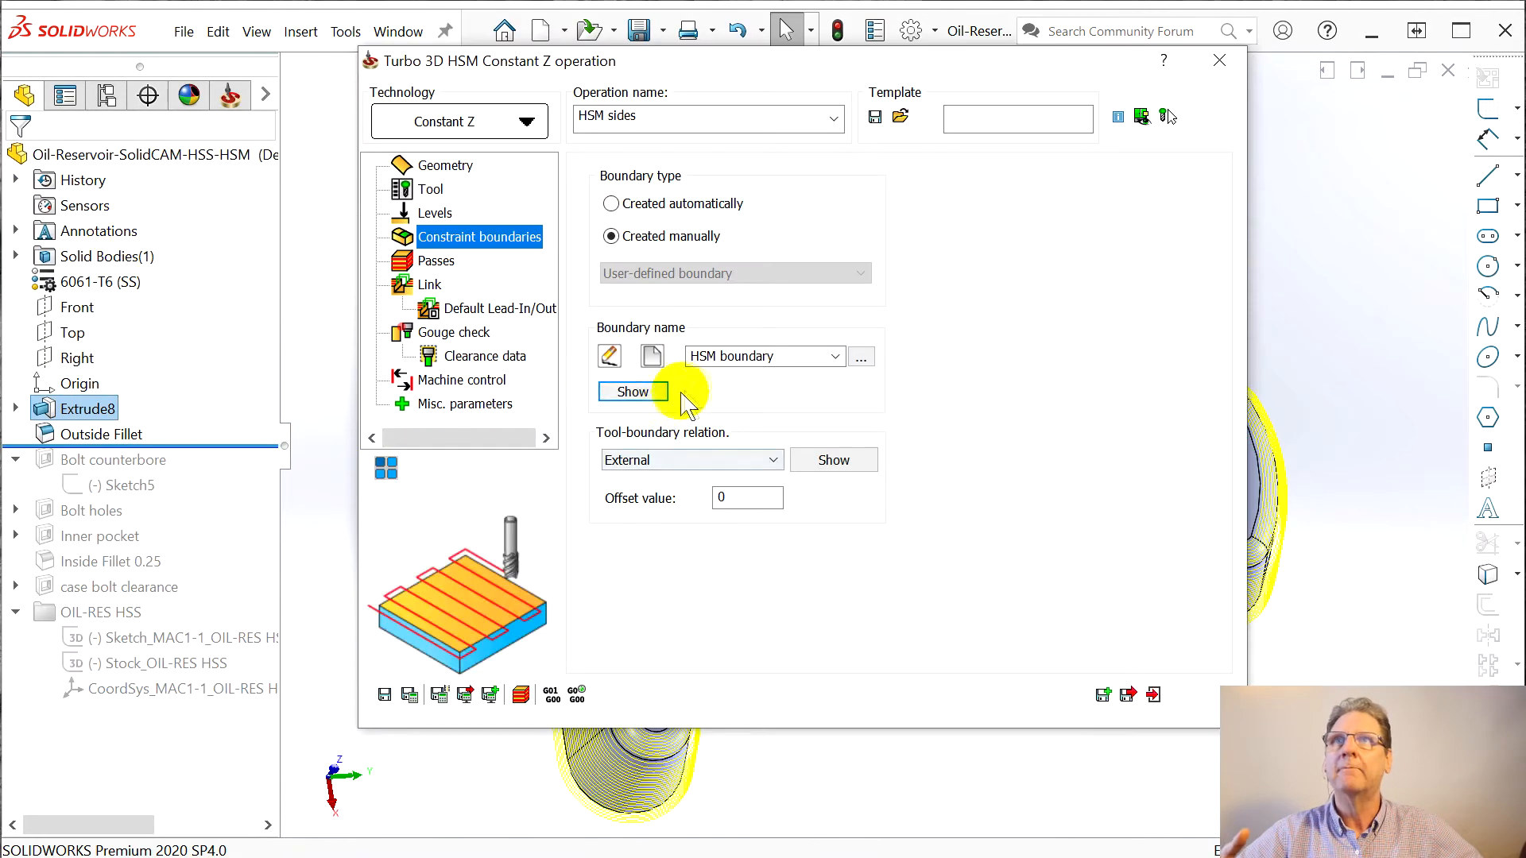
- Review the tool-boundary relation options and the pass settings, comparing them with the tool path around the flat top face
{"action": "left_click", "coordinate": [775, 460]}
{"action": "left_click", "coordinate": [777, 460]}
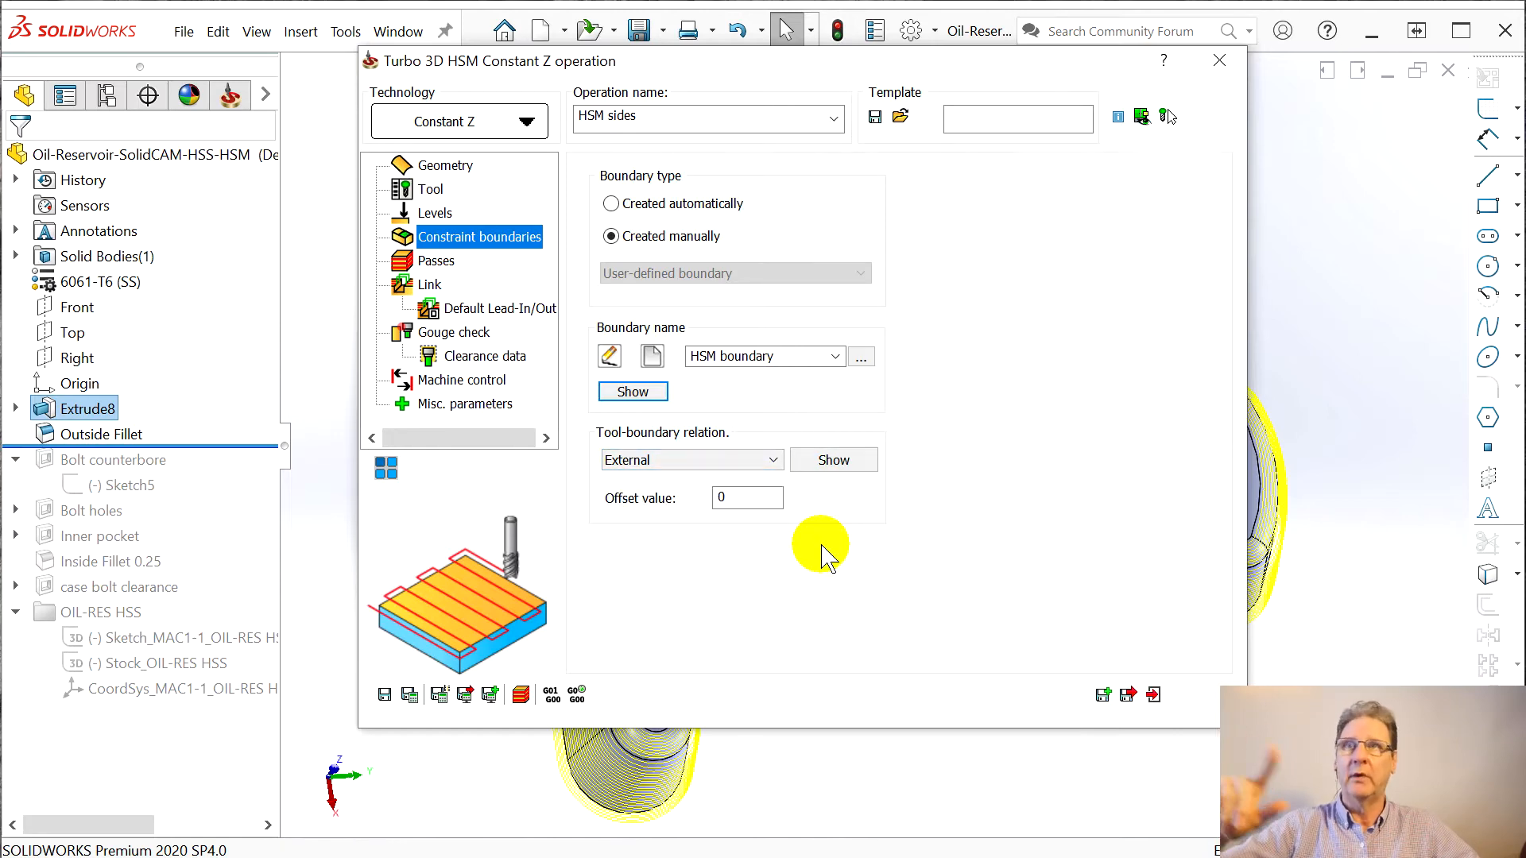
{"action": "left_click", "coordinate": [442, 260]}
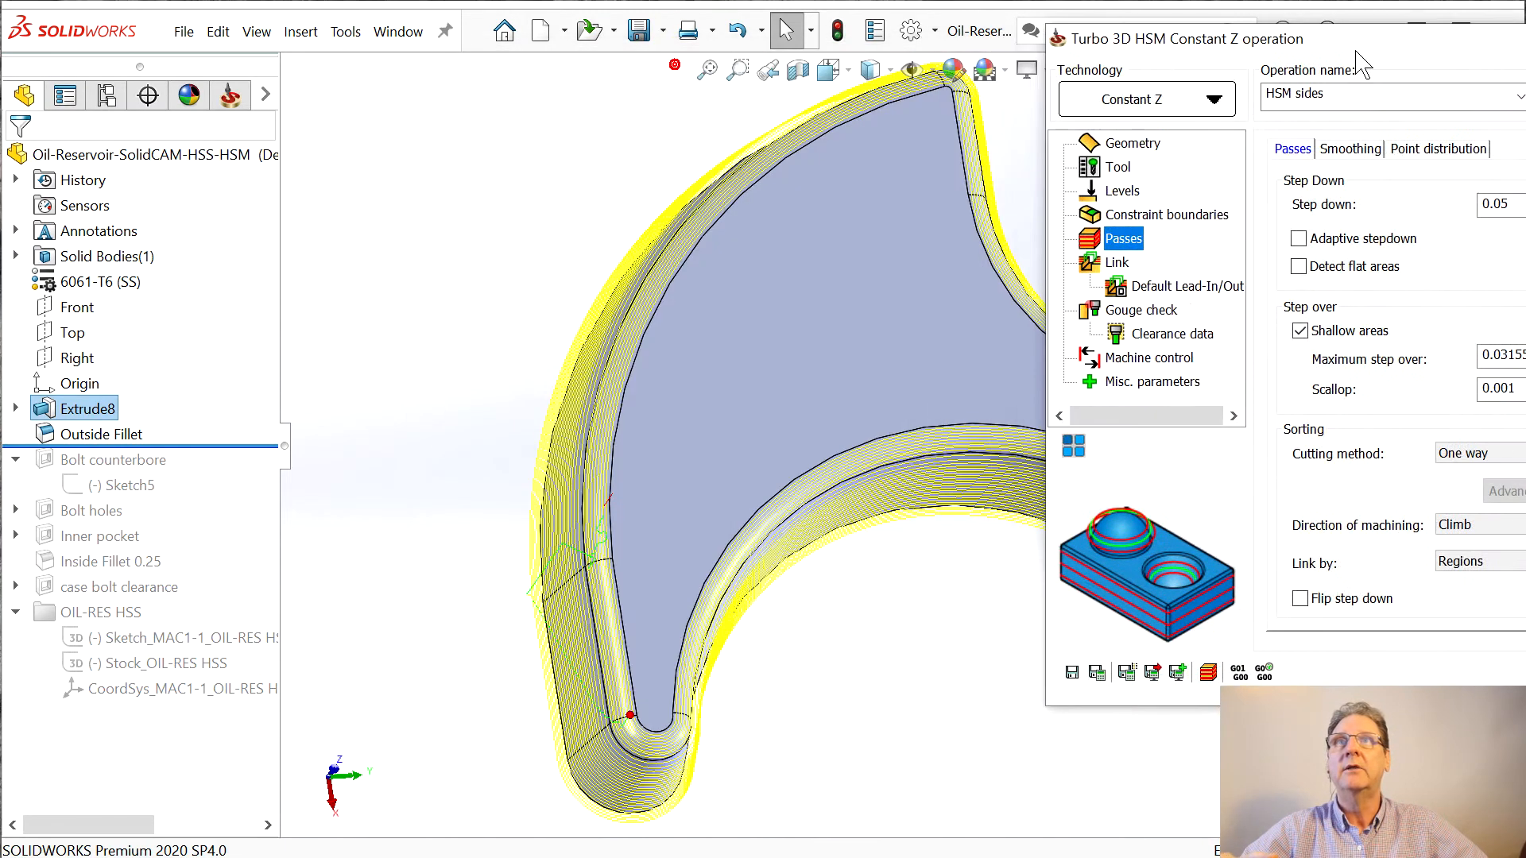
{"action": "left_click", "coordinate": [745, 328]}
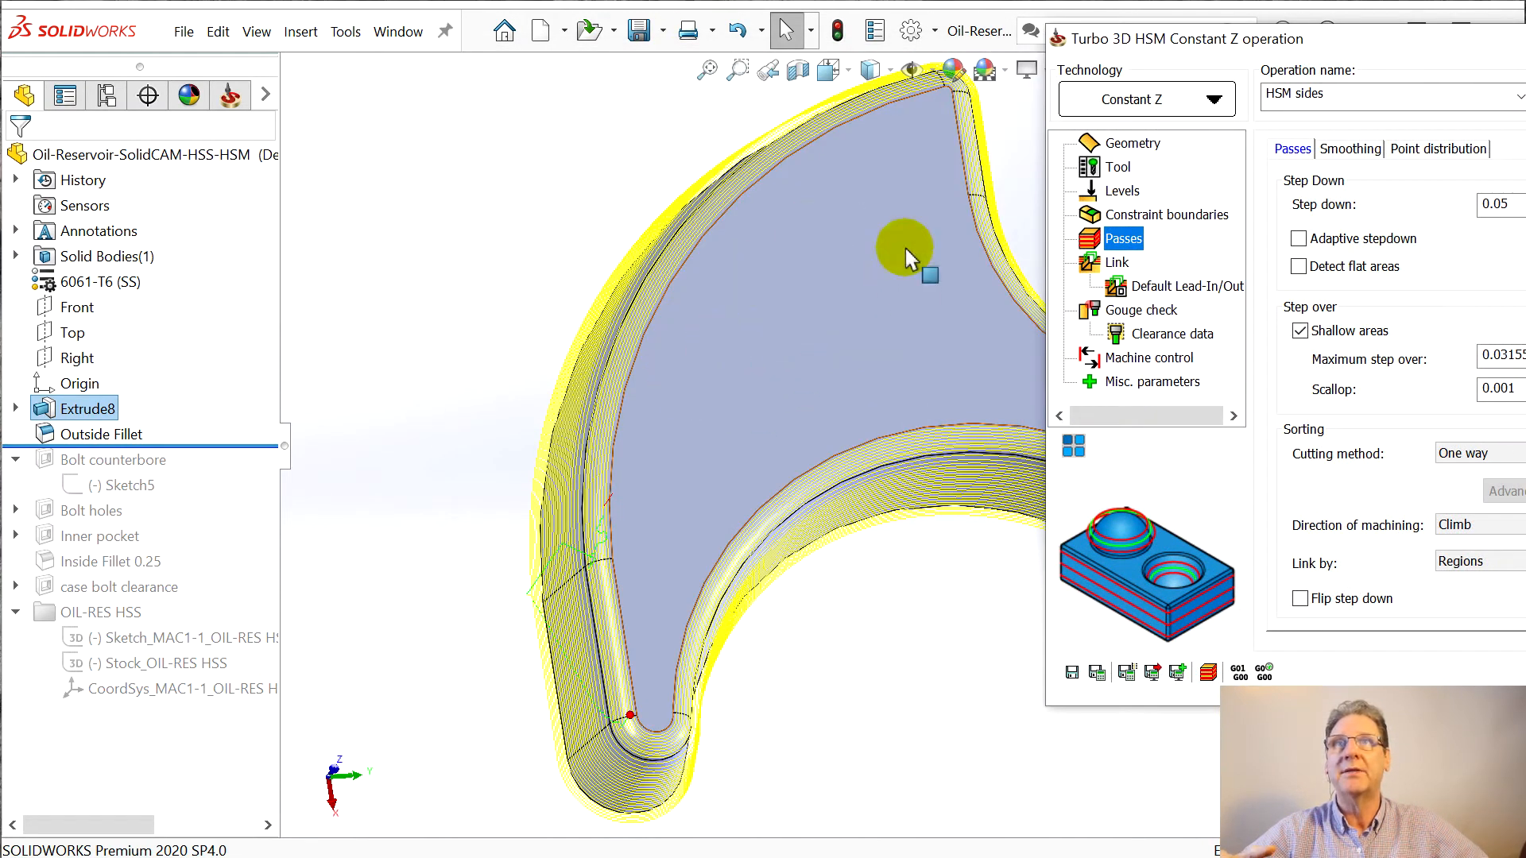
{"action": "left_click_drag", "start_coordinate": [1343, 41], "coordinate": [867, 49]}
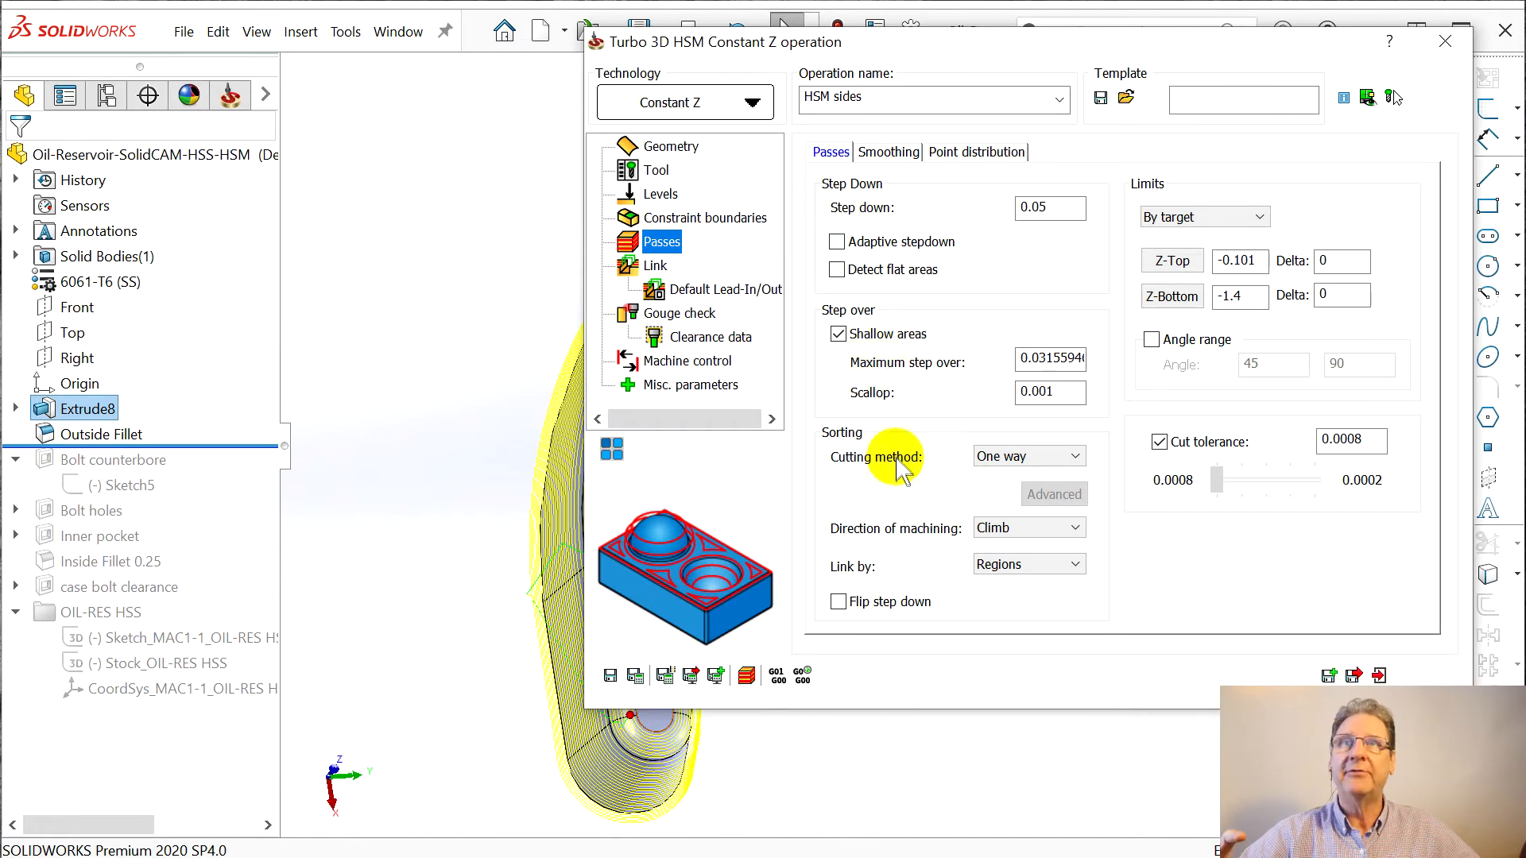
- Recheck the constraint boundary settings and roll the feature tree forward to its end to restore the suppressed features
{"action": "left_click", "coordinate": [672, 219]}
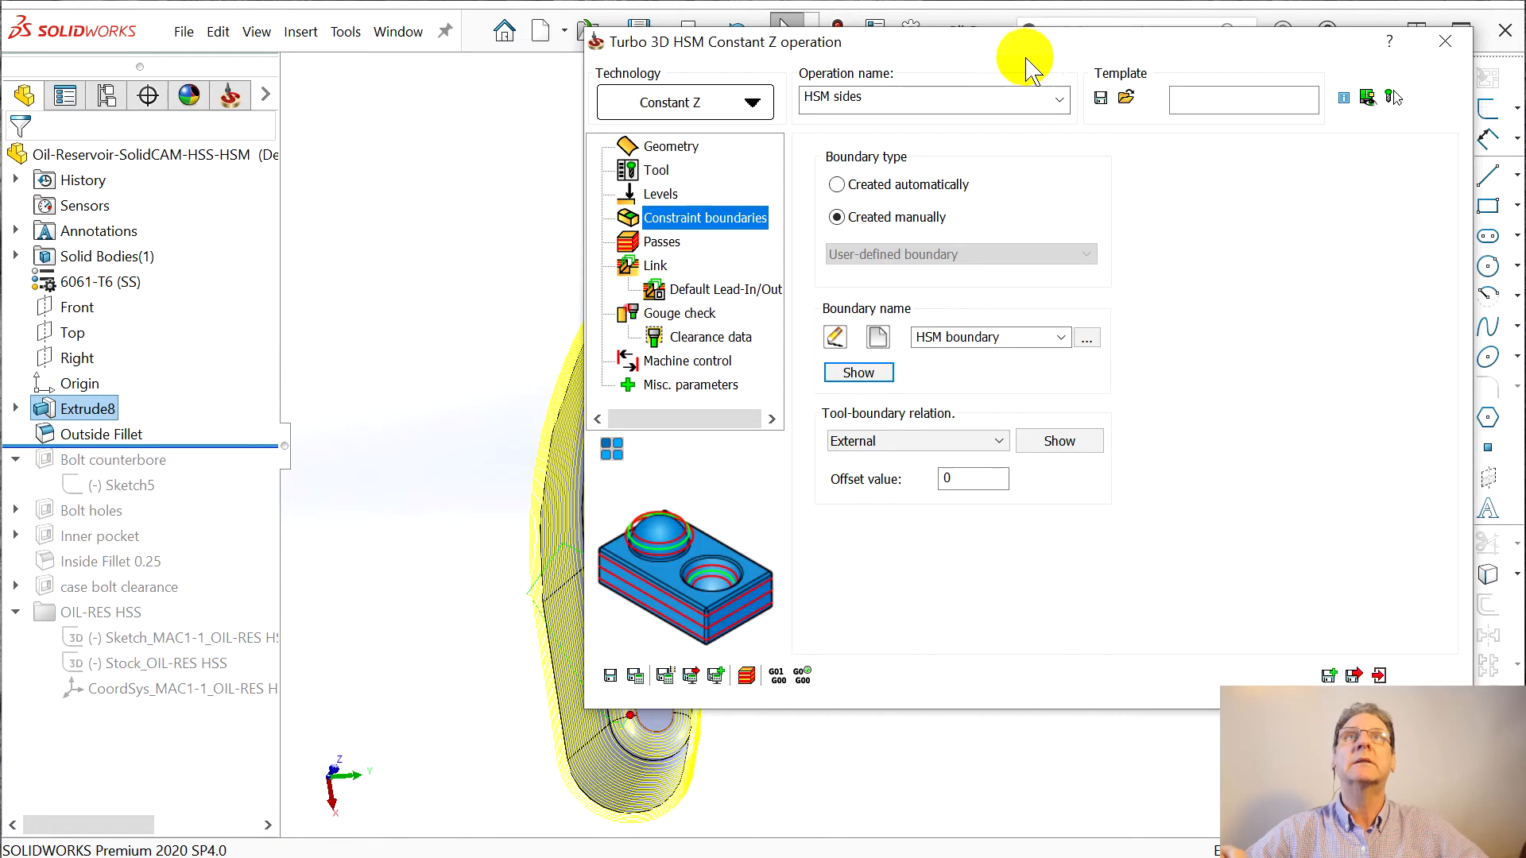
{"action": "left_click_drag", "start_coordinate": [1086, 45], "coordinate": [1220, 54]}
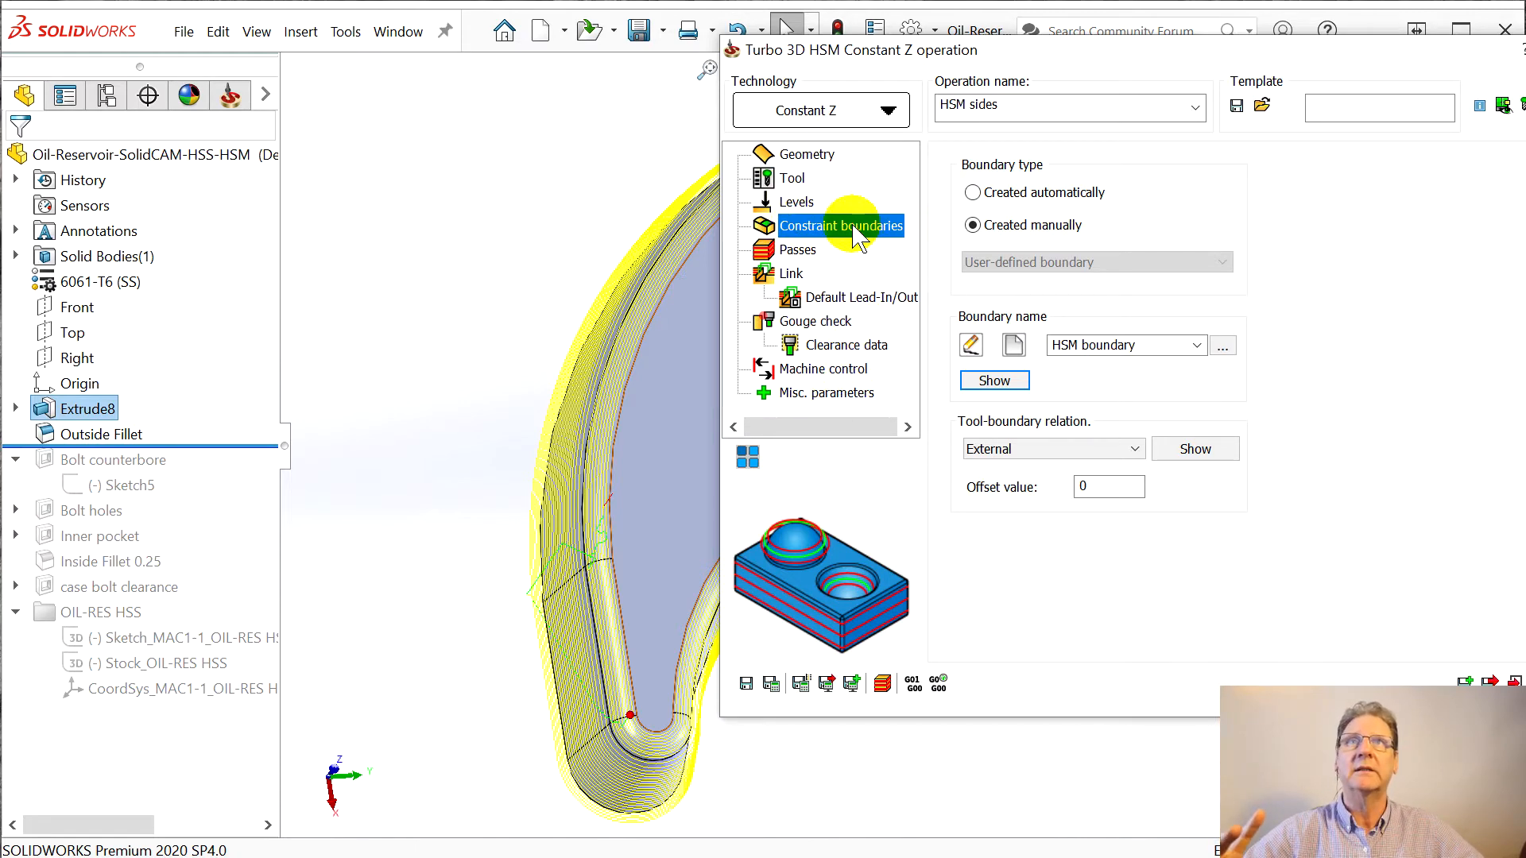
{"action": "left_click_drag", "start_coordinate": [160, 446], "coordinate": [257, 704]}
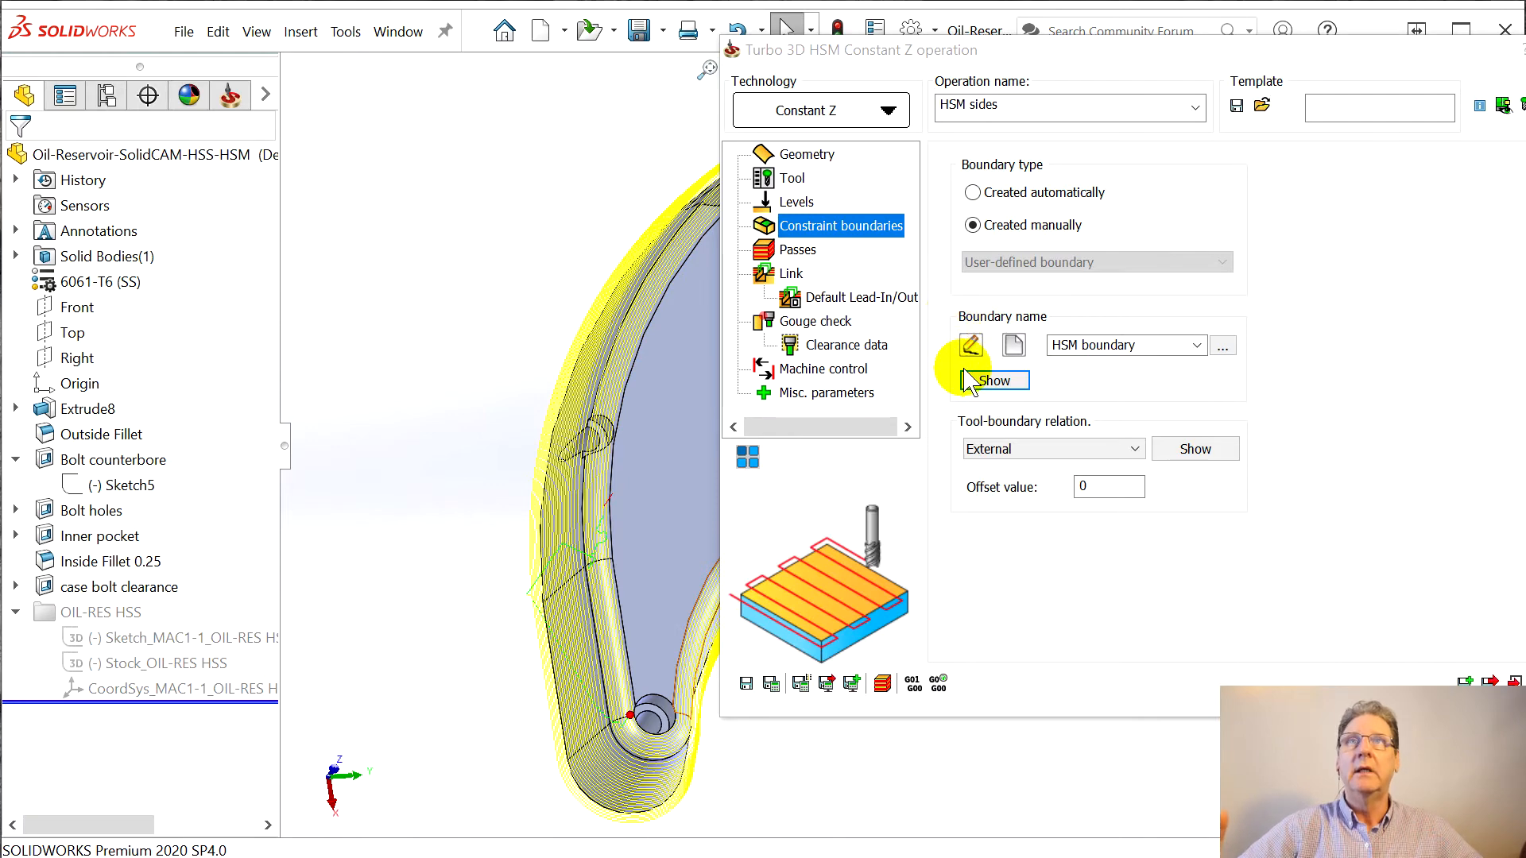
{"action": "left_click", "coordinate": [986, 381]}
- Set the Z-Top limit of the HSM sides passes to -0.10 and recalculate the operation
{"action": "left_click_drag", "start_coordinate": [1148, 51], "coordinate": [660, 27]}
{"action": "left_click", "coordinate": [318, 226]}
{"action": "left_click", "coordinate": [903, 247]}
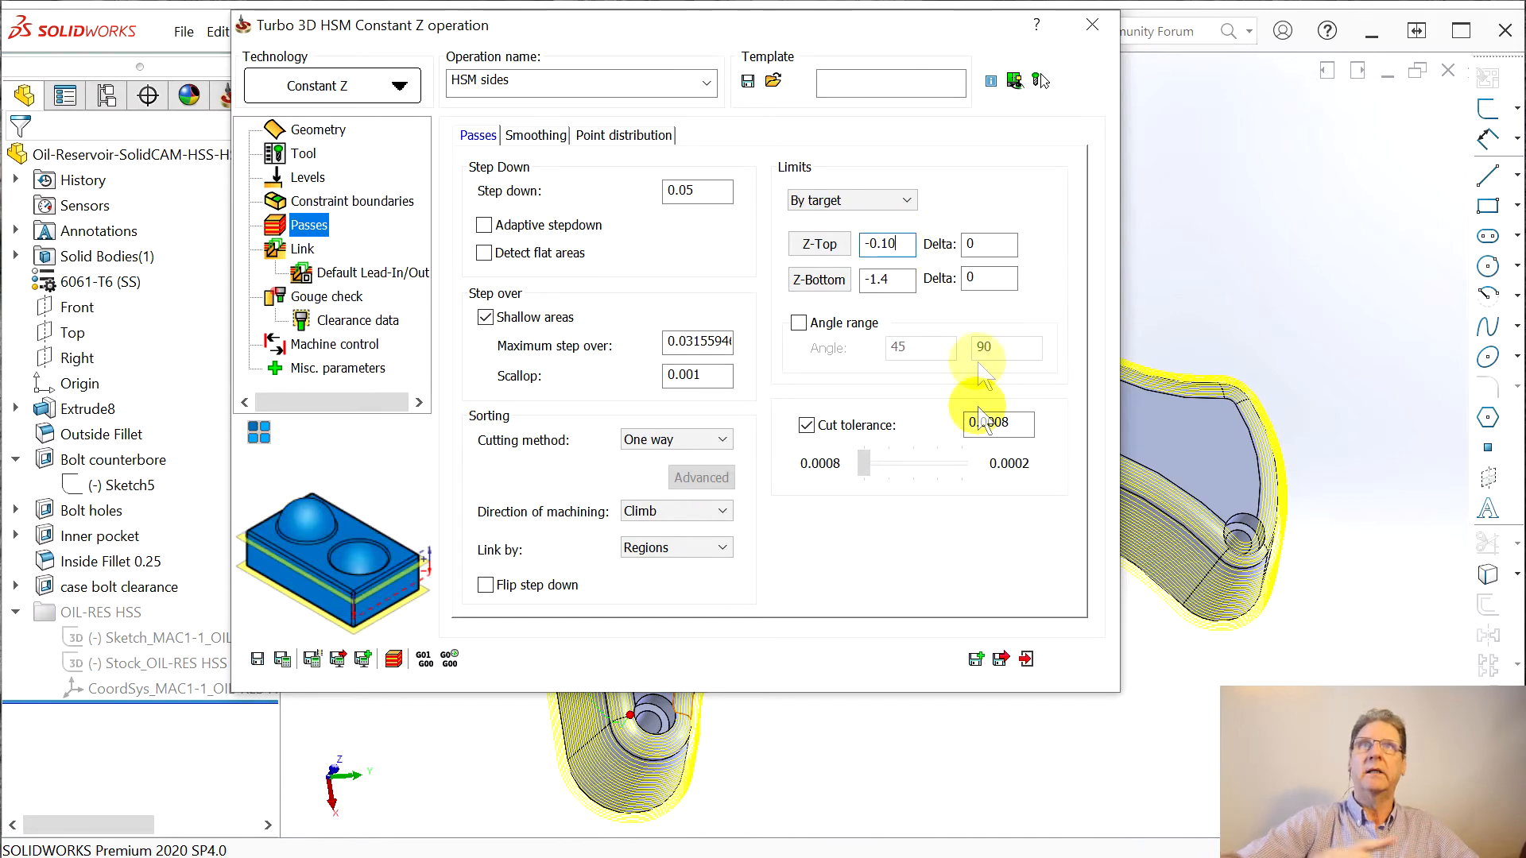
{"action": "left_click_drag", "start_coordinate": [631, 24], "coordinate": [1406, 16]}
{"action": "left_click", "coordinate": [1088, 650]}
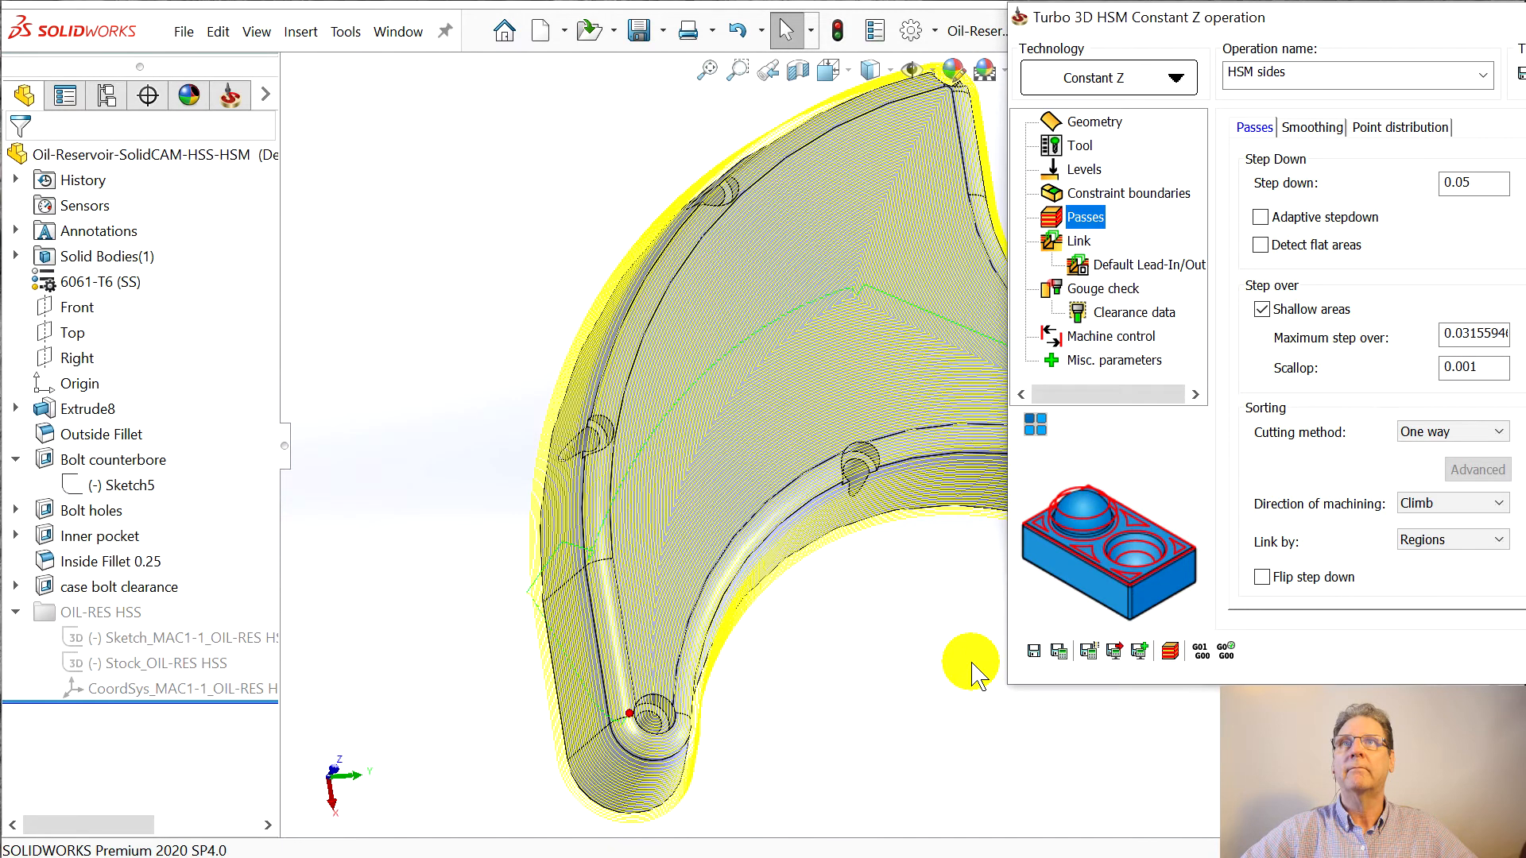
{"action": "left_click_drag", "start_coordinate": [1276, 32], "coordinate": [1146, 27]}
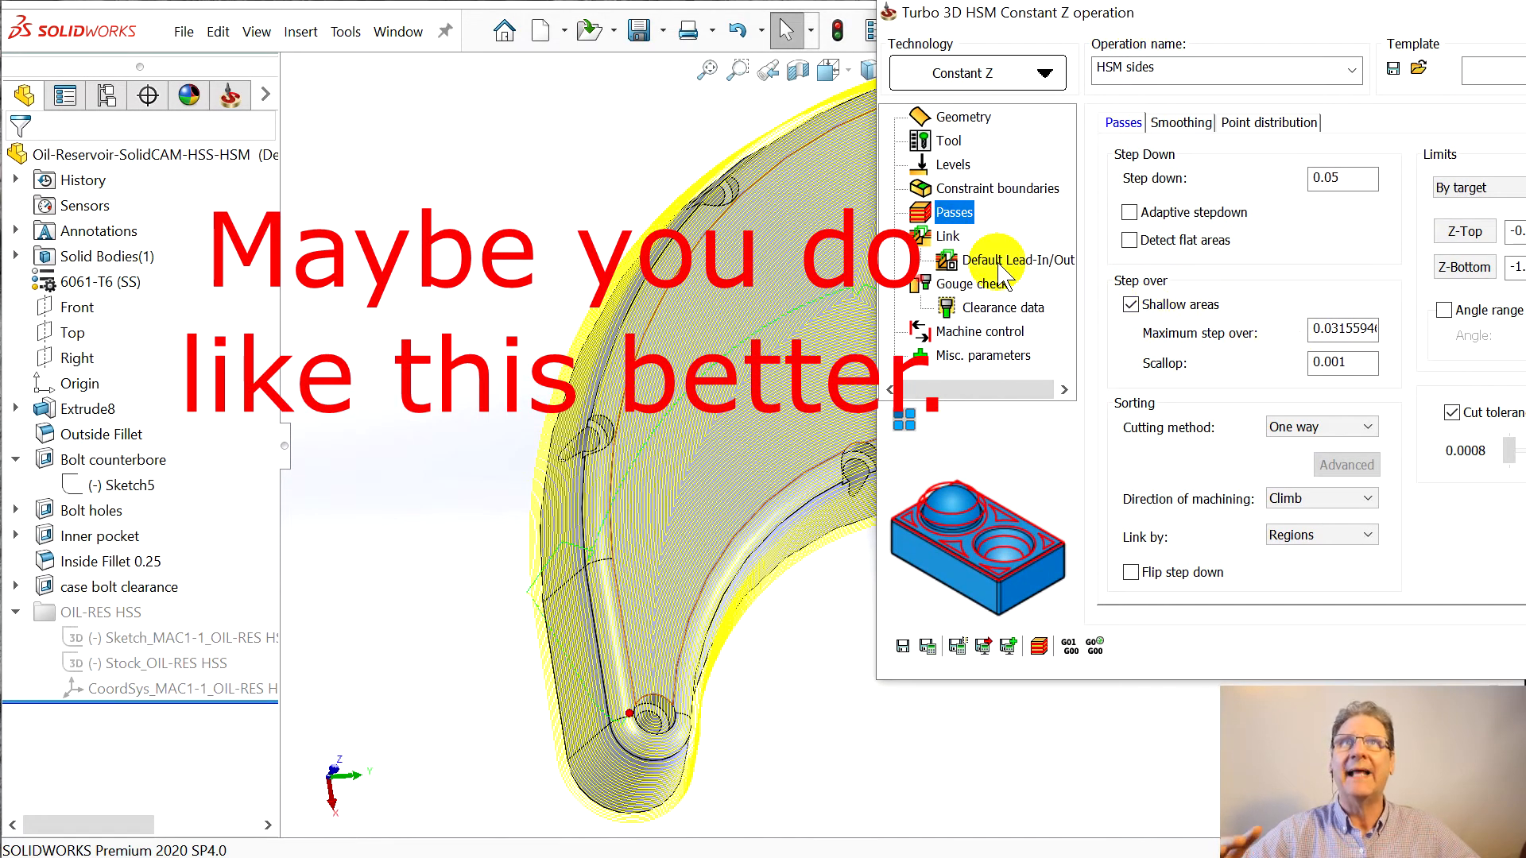
{"action": "left_click", "coordinate": [978, 191]}
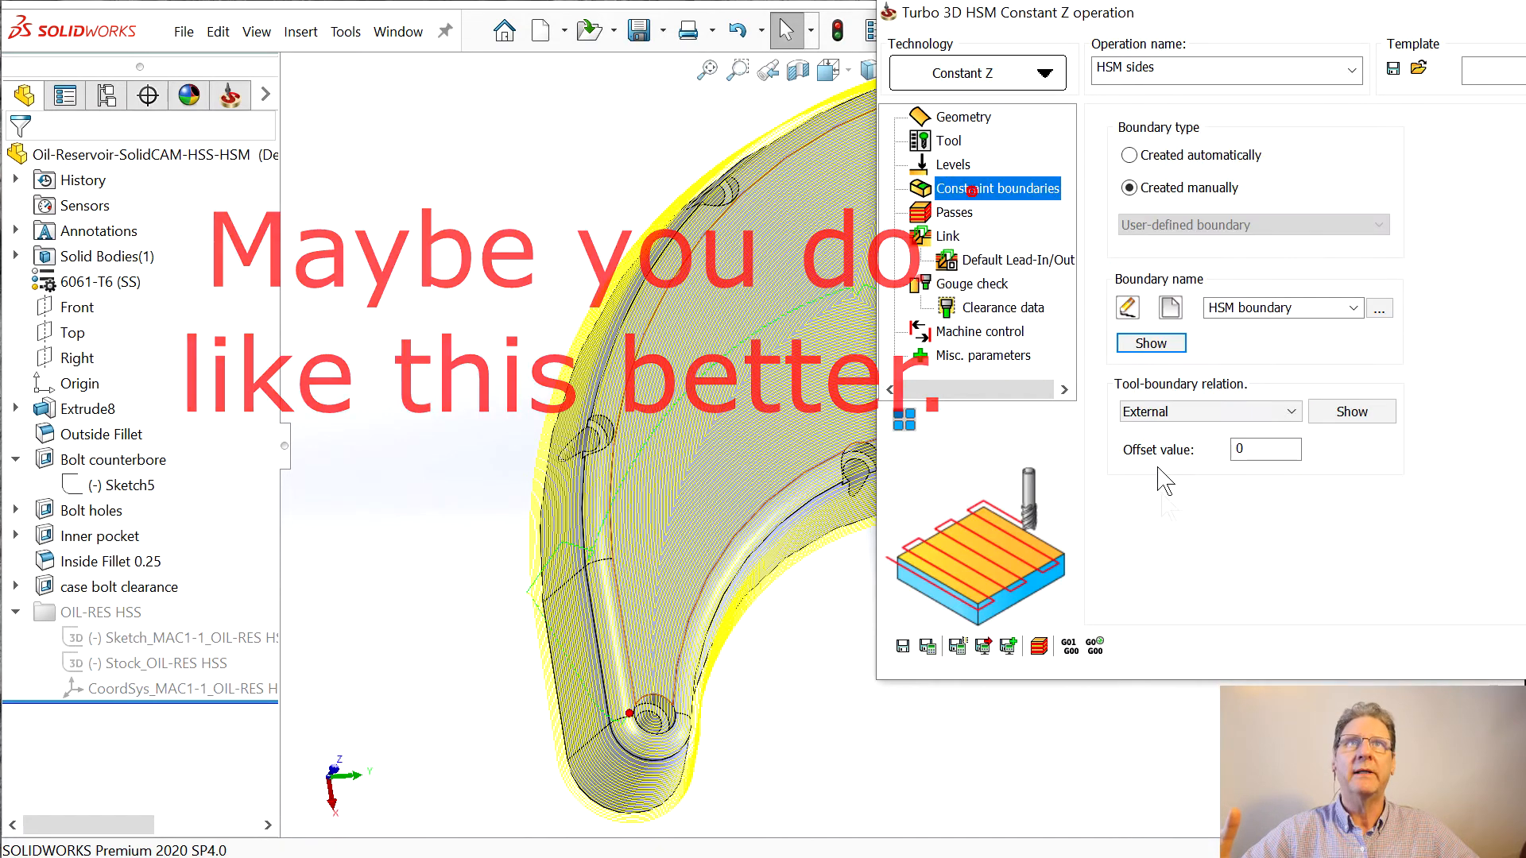
{"action": "left_click", "coordinate": [1127, 307]}
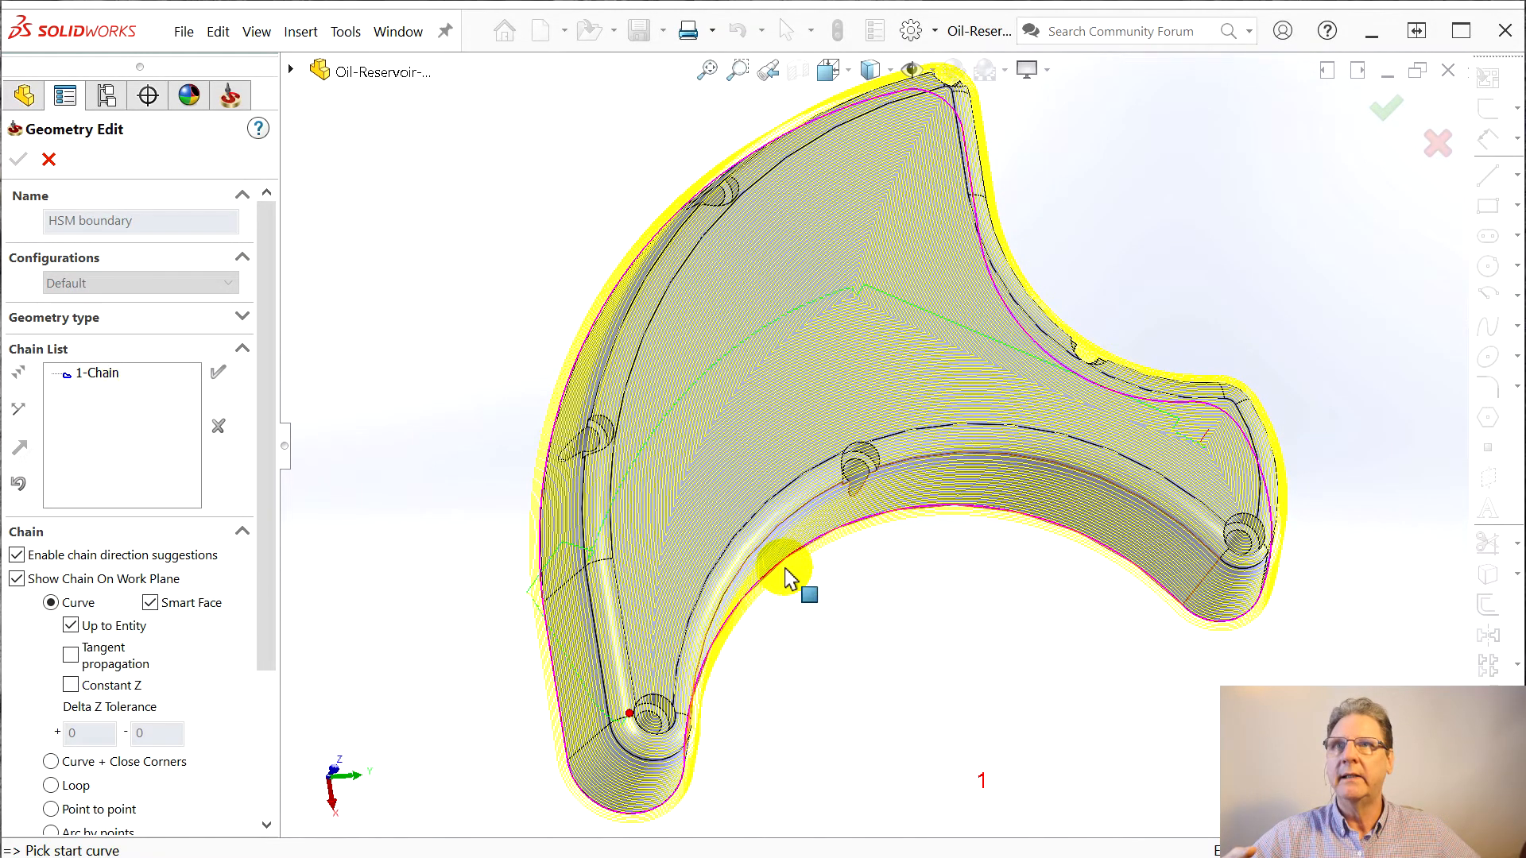
{"action": "left_click", "coordinate": [631, 674]}
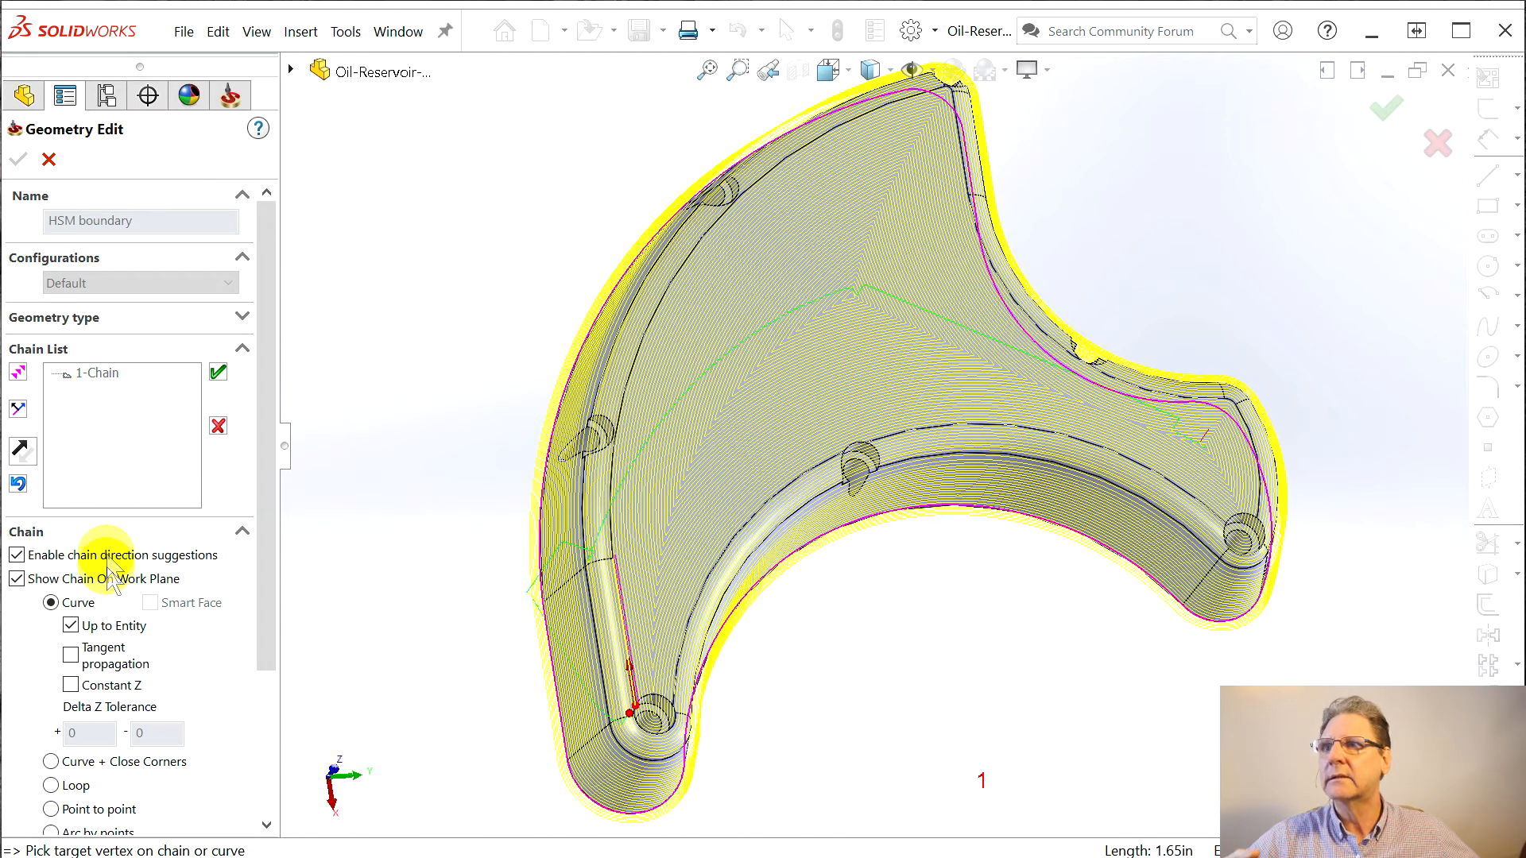
{"action": "left_click", "coordinate": [70, 654]}
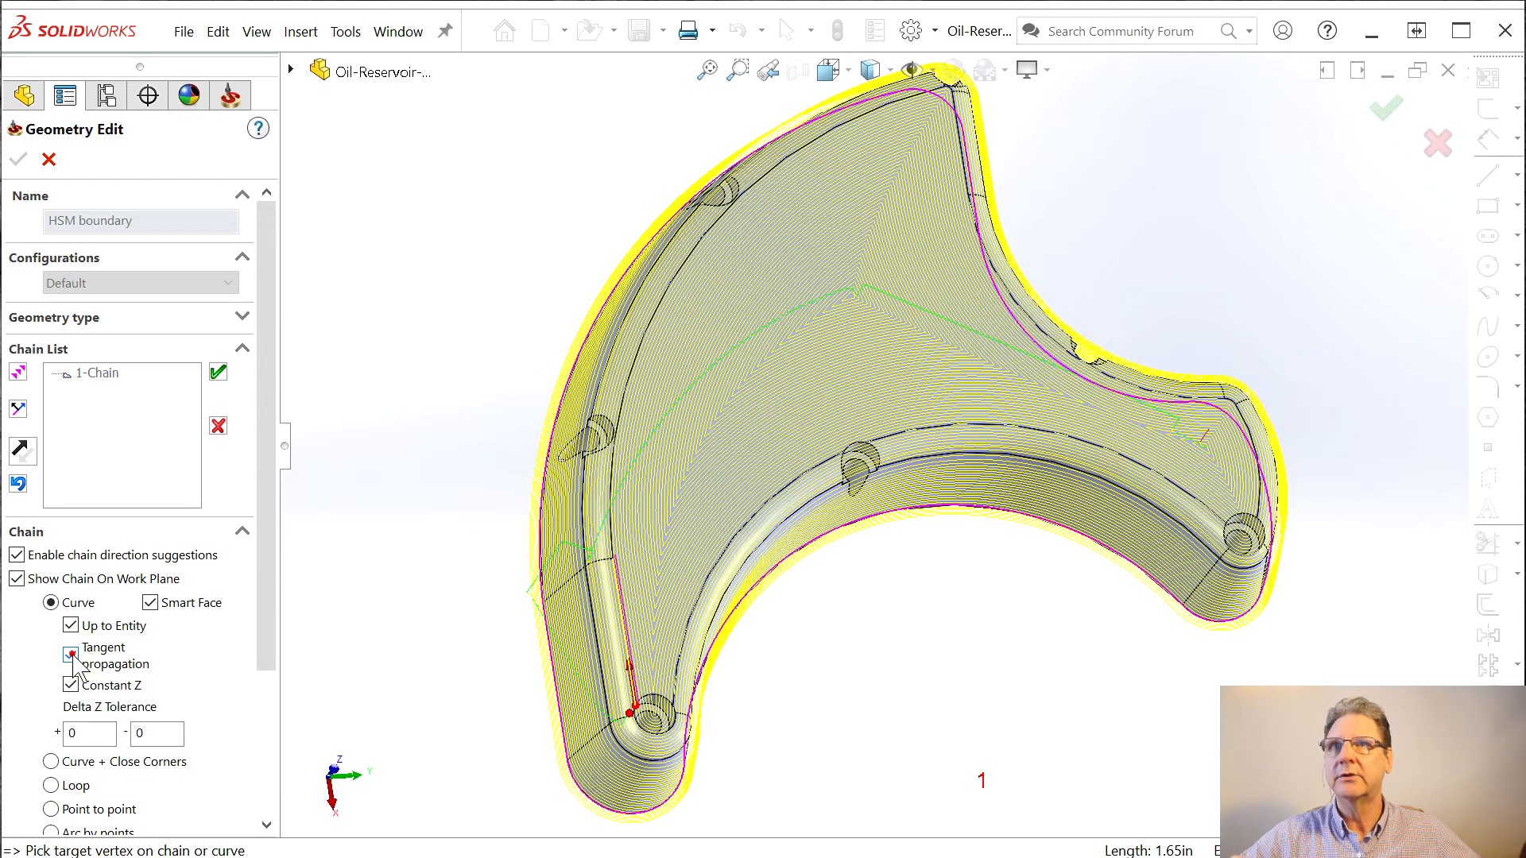
{"action": "left_click", "coordinate": [609, 553]}
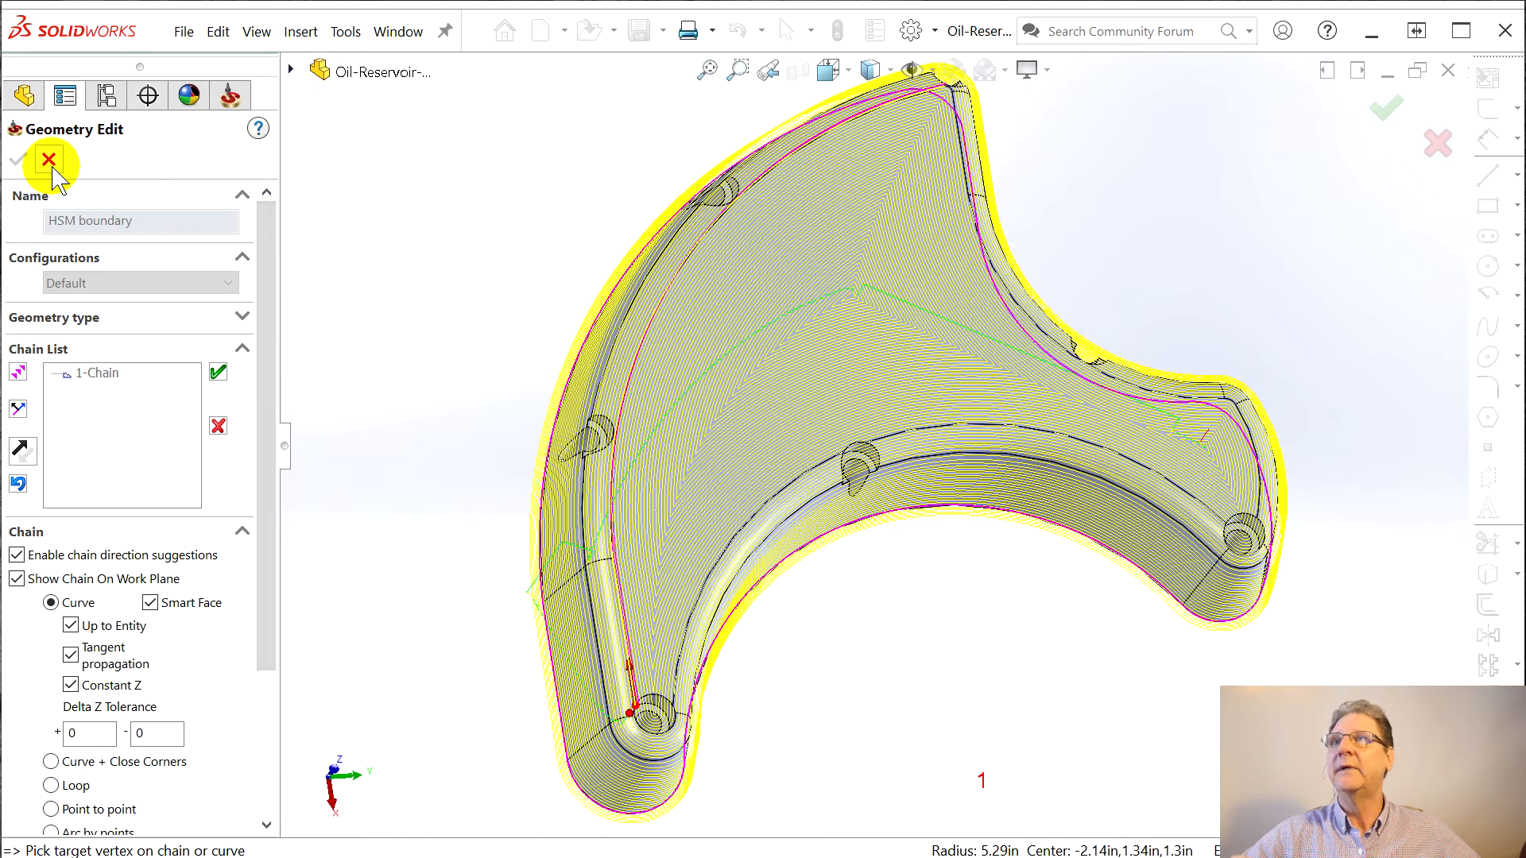
{"action": "left_click", "coordinate": [17, 159]}
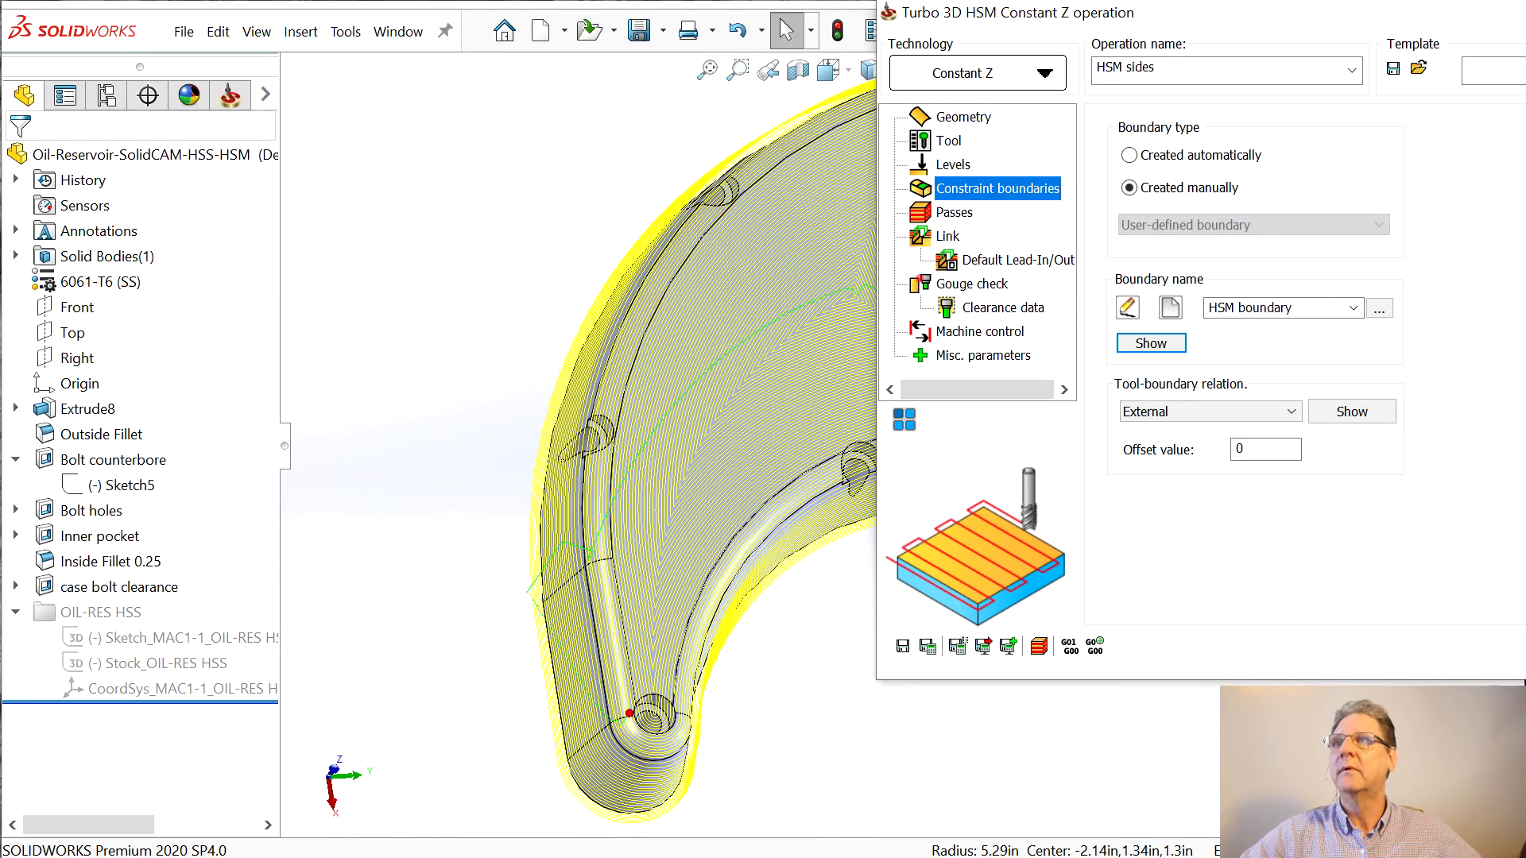
- Roll the feature tree back to just after Outside Fillet and hide the HSM sides tool path
{"action": "left_click_drag", "start_coordinate": [140, 701], "coordinate": [153, 445]}
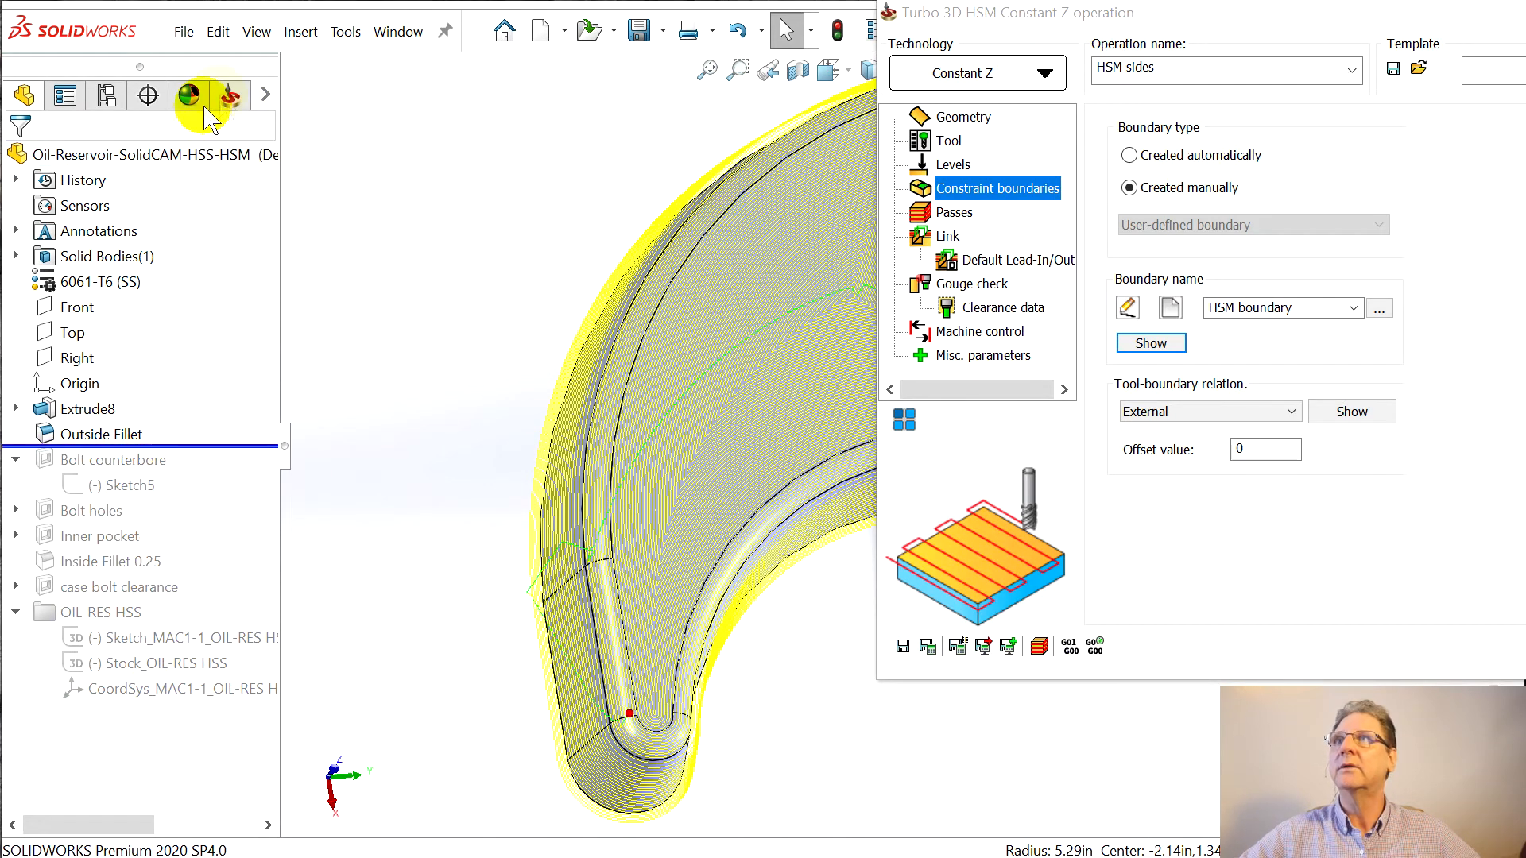
{"action": "left_click", "coordinate": [230, 95]}
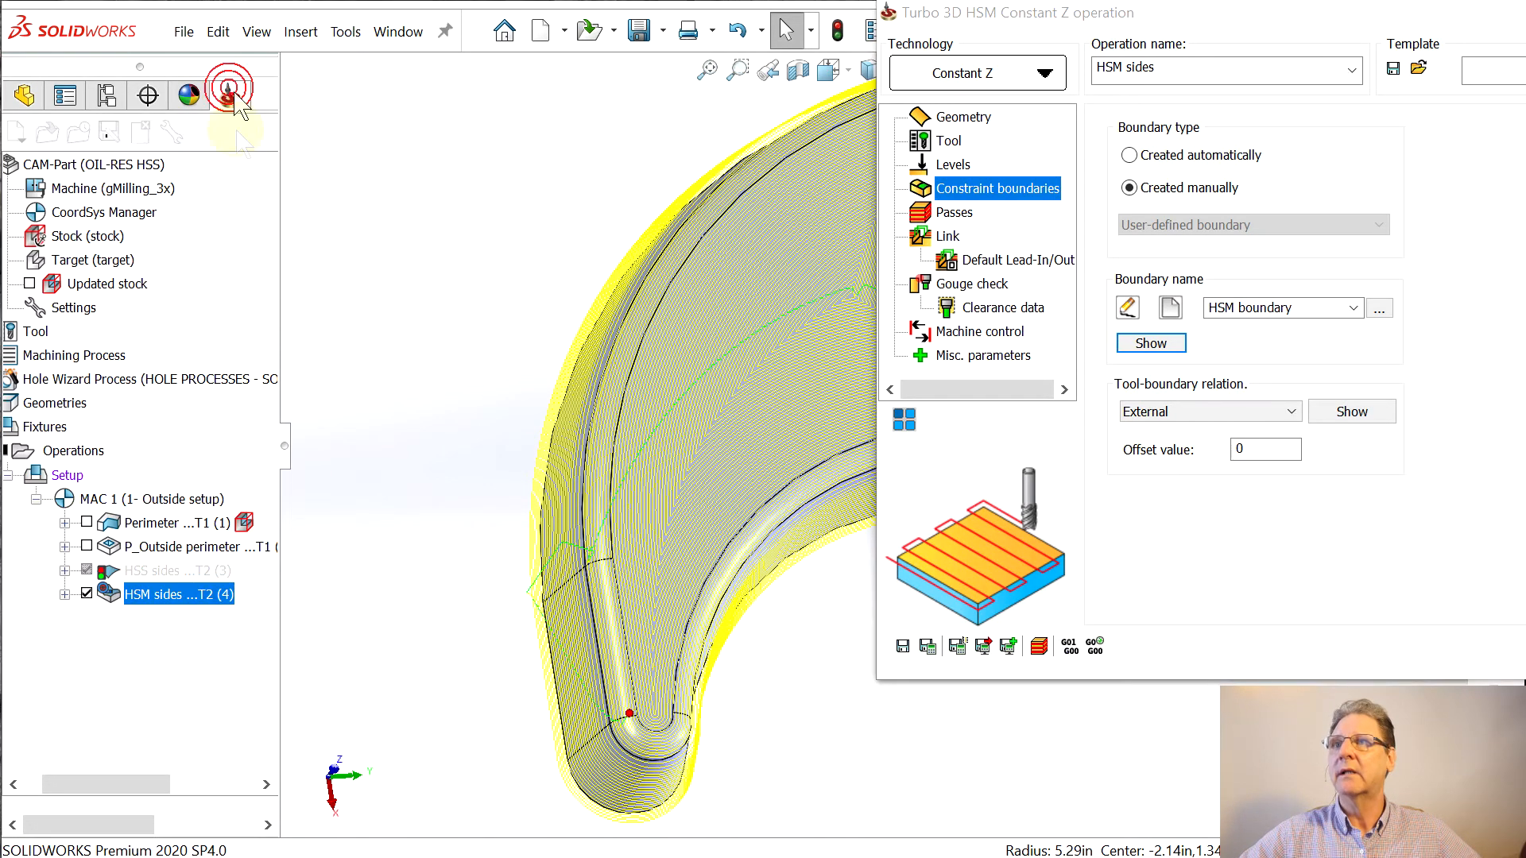
{"action": "left_click", "coordinate": [87, 595]}
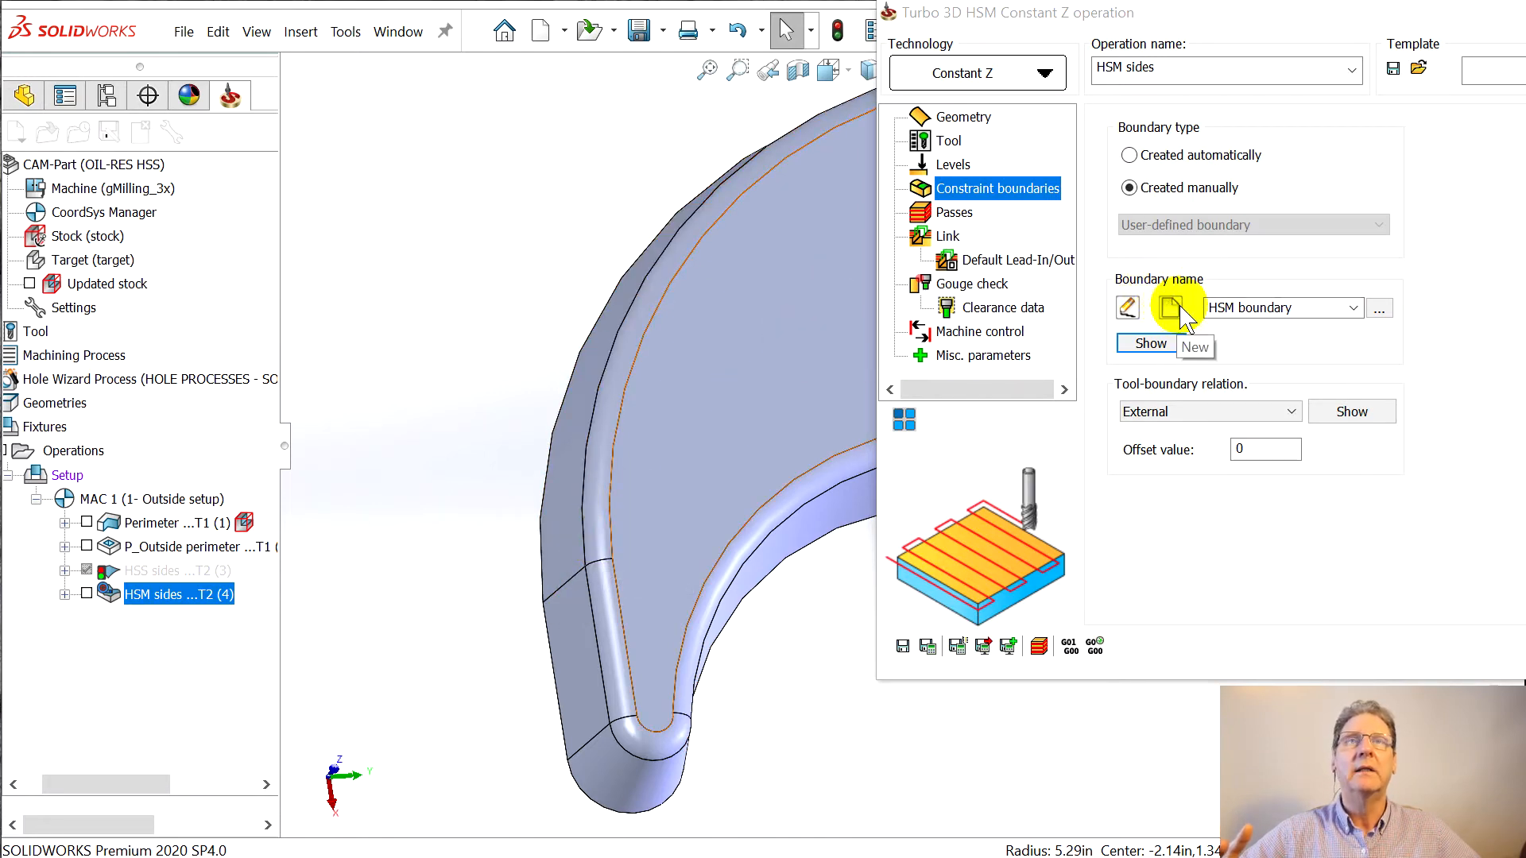
- Add a second closed chain to HSM boundary around the flat top face's edge, using Curve with Tangent propagation and Constant Z enabled
{"action": "left_click", "coordinate": [1129, 307]}
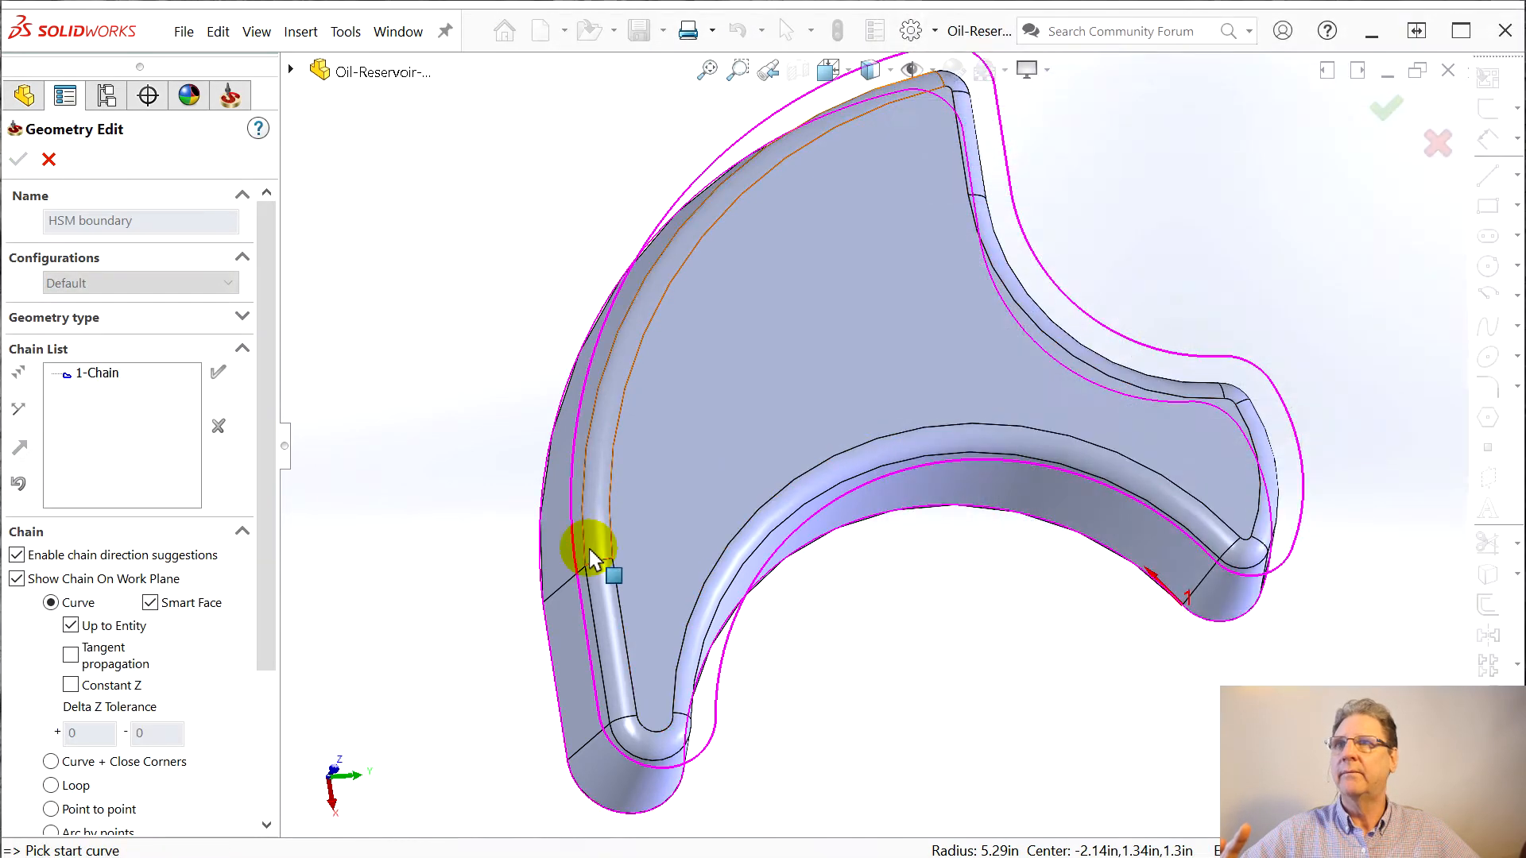
{"action": "mouse_move", "coordinate": [415, 804]}
{"action": "middle_mouse_down"}
{"action": "mouse_move", "coordinate": [350, 835]}
{"action": "mouse_move", "coordinate": [402, 807]}
{"action": "middle_mouse_up"}
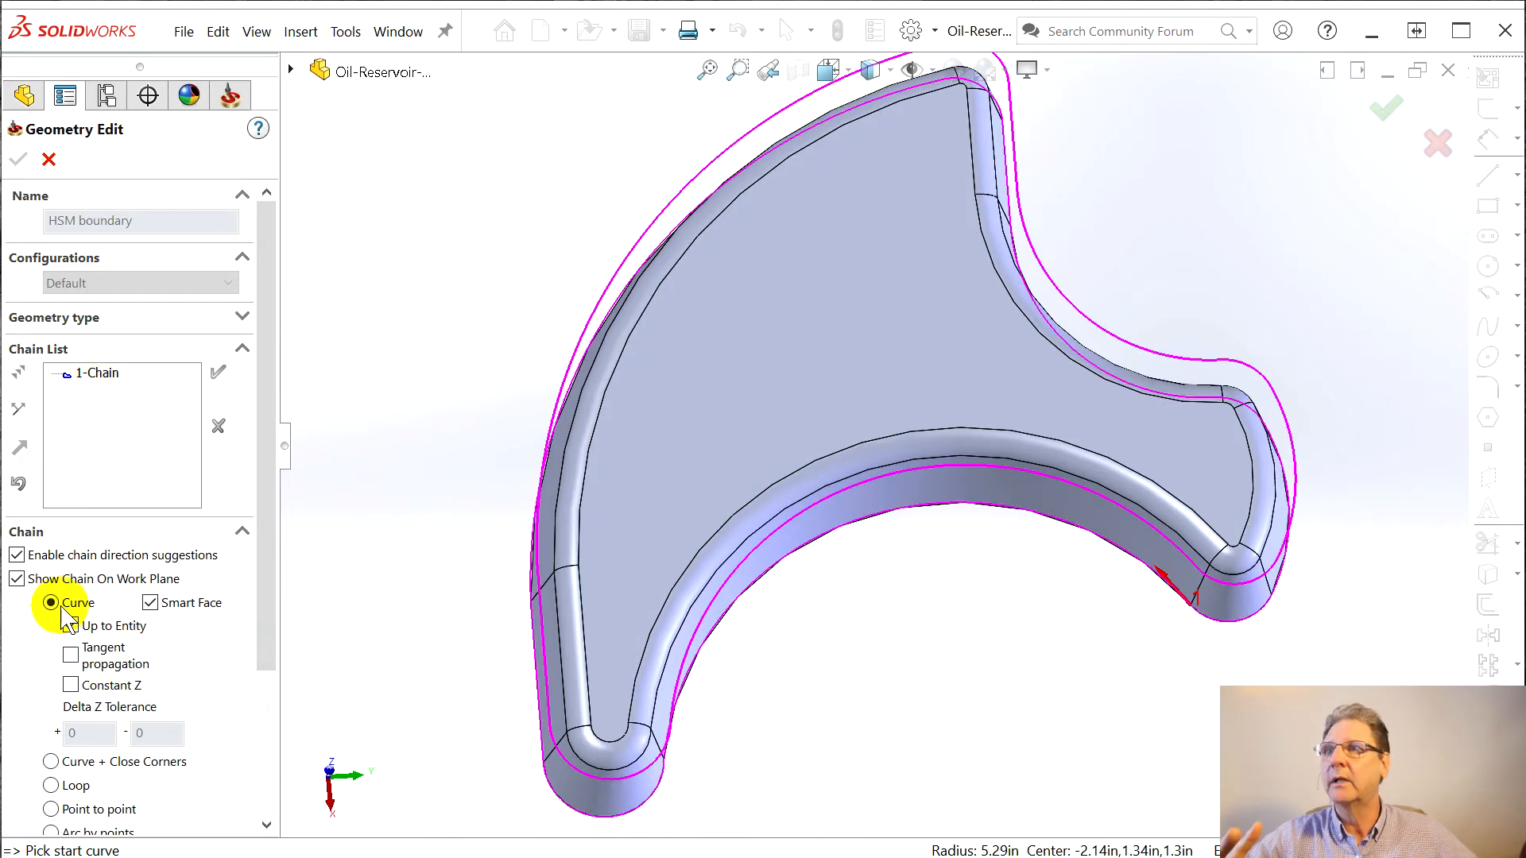
{"action": "left_click", "coordinate": [72, 686]}
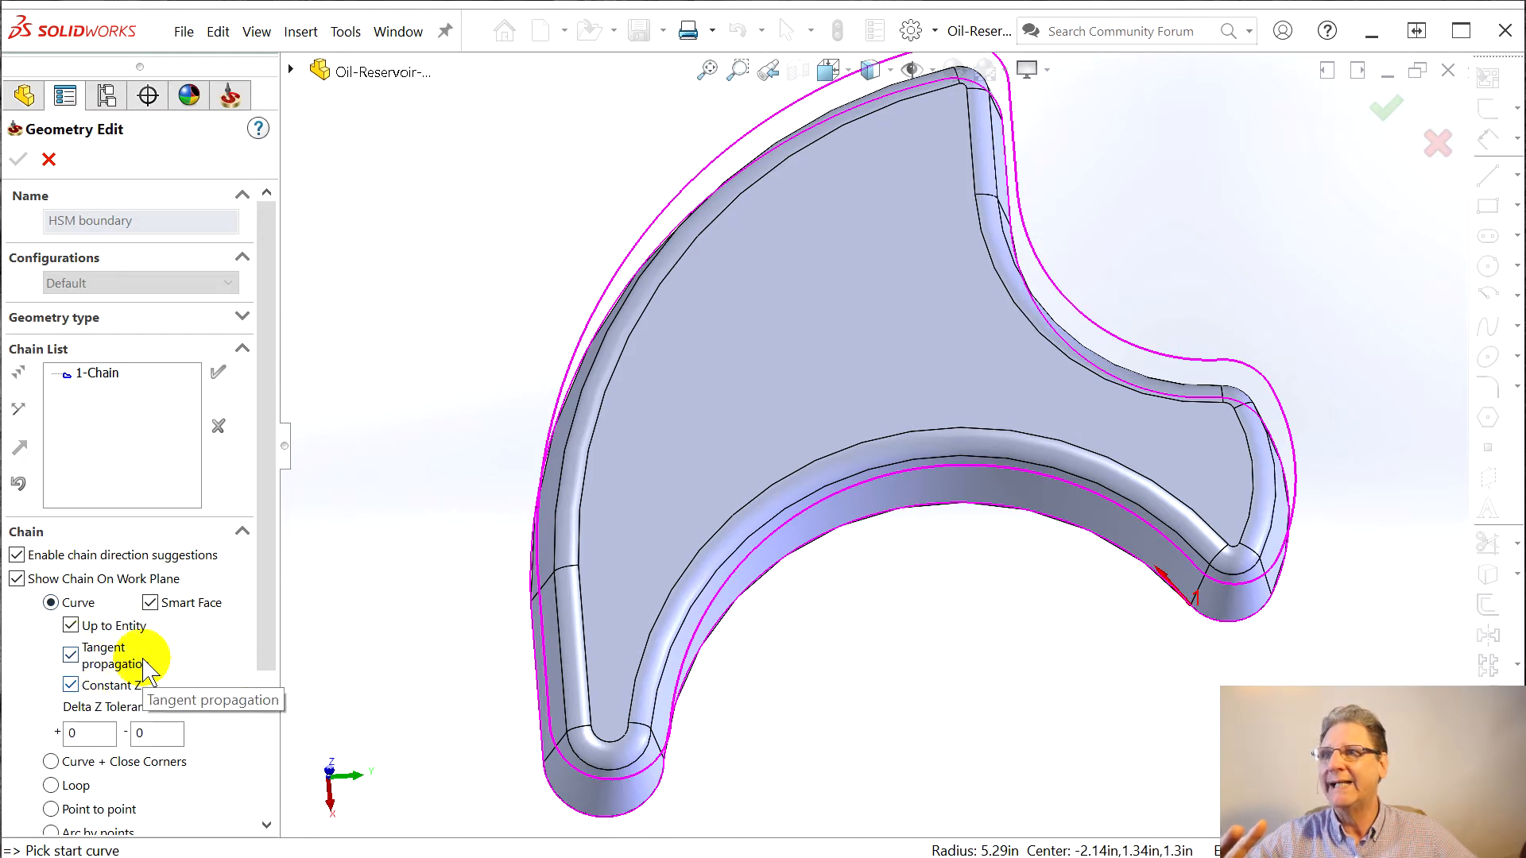
{"action": "left_click", "coordinate": [591, 697]}
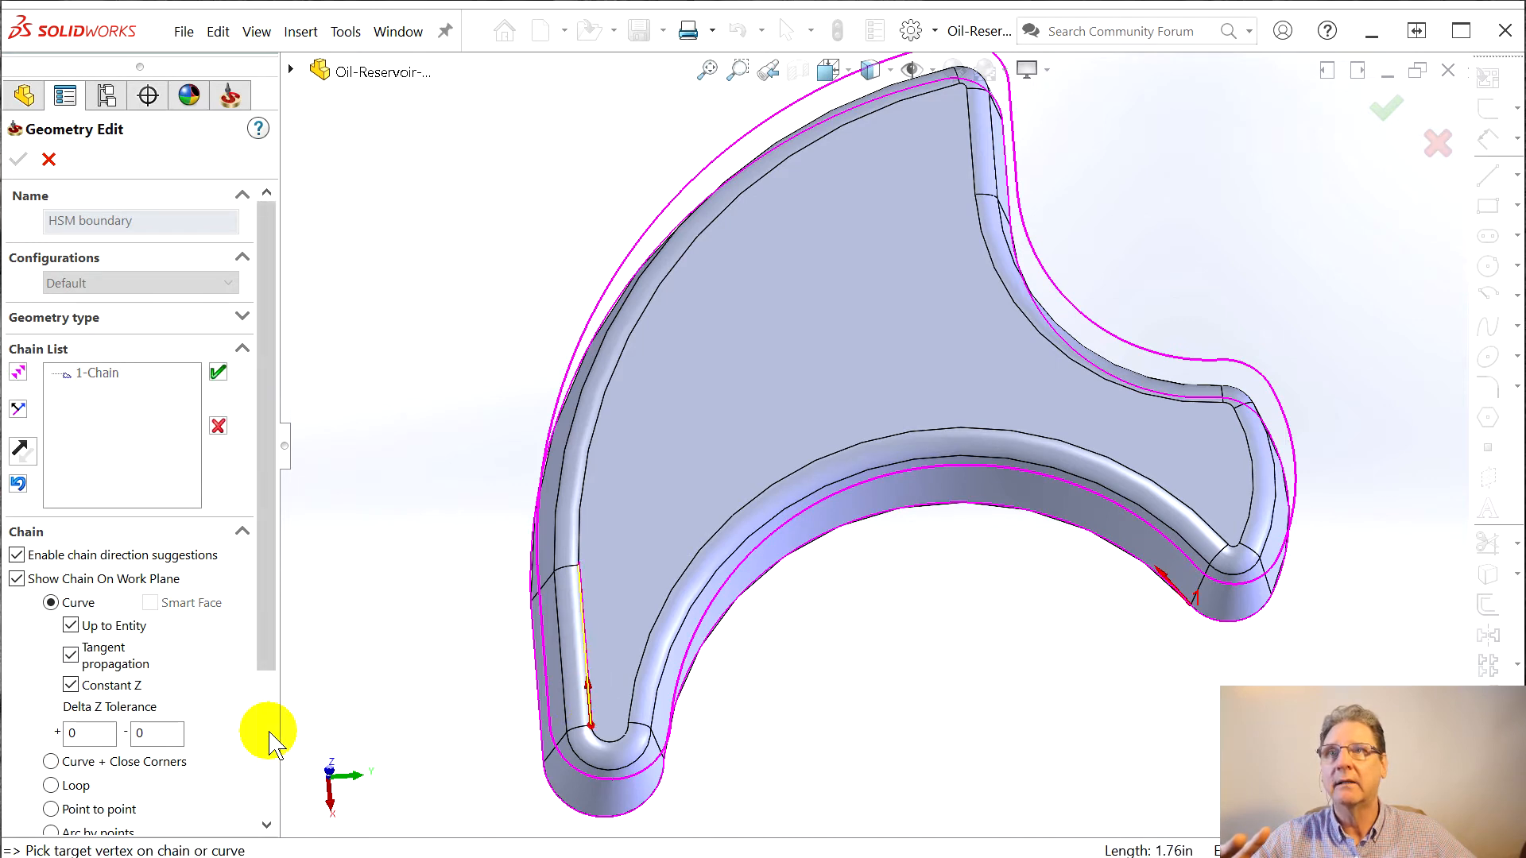
{"action": "left_click", "coordinate": [19, 371]}
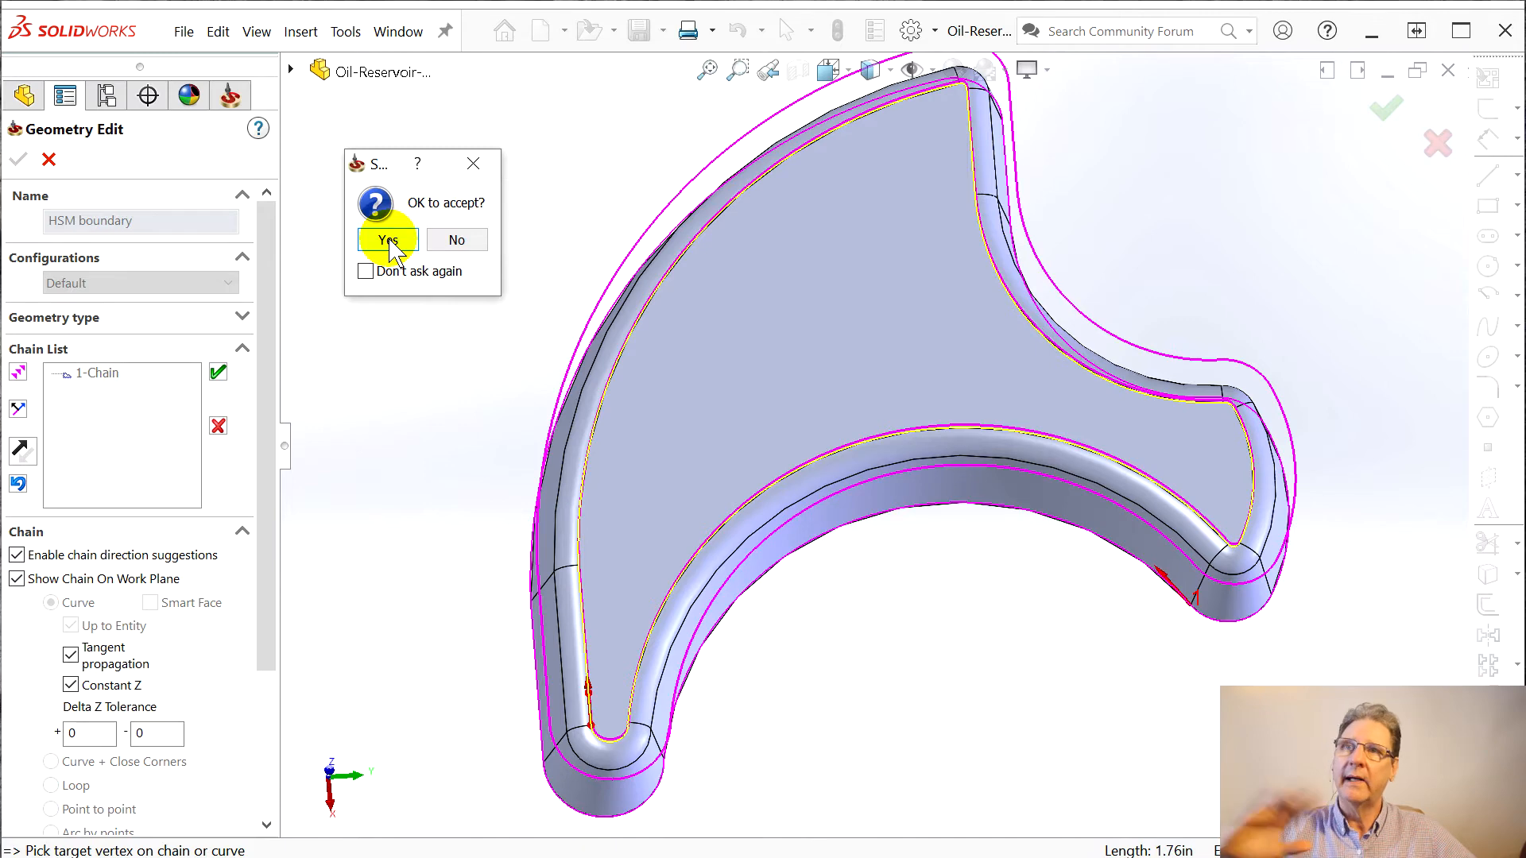
{"action": "left_click", "coordinate": [389, 239]}
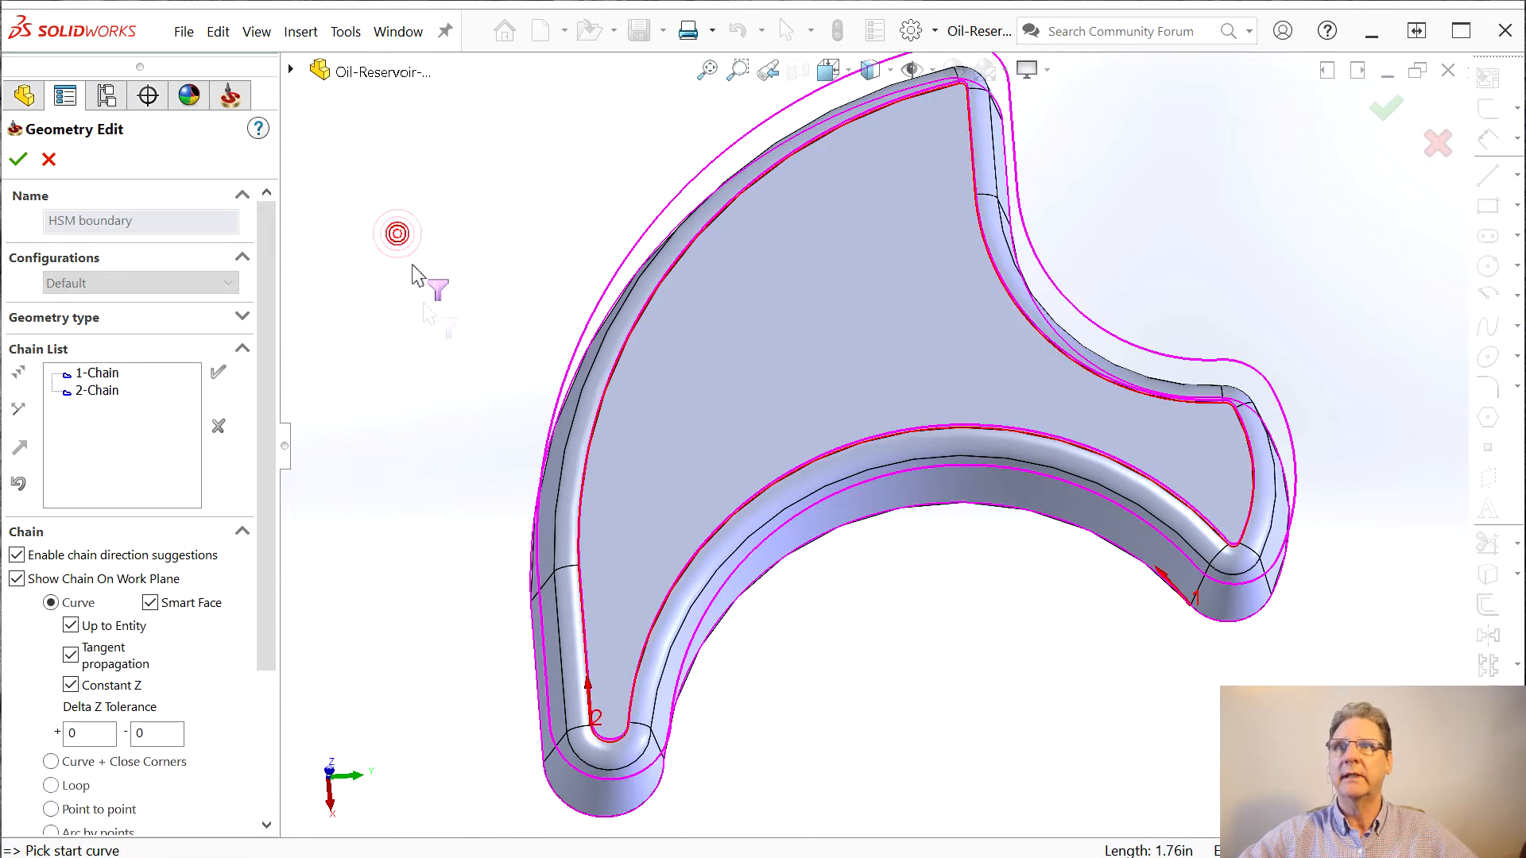
{"action": "middle_click_drag", "start_coordinate": [1208, 604], "coordinate": [1224, 549]}
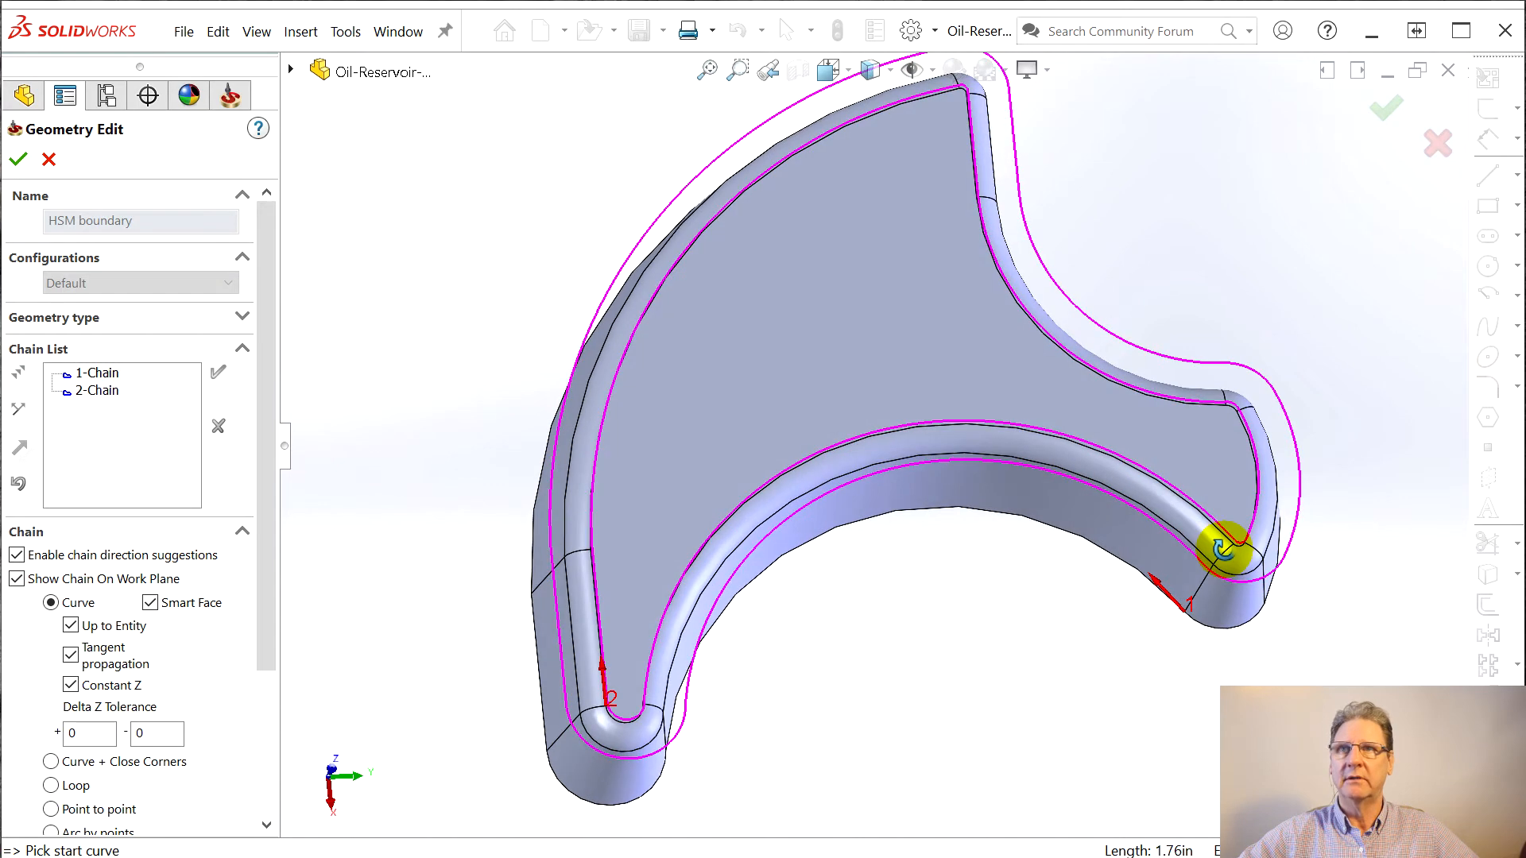
{"action": "scroll", "coordinate": [1224, 549], "scroll_direction": "down", "scroll_amount": 2}
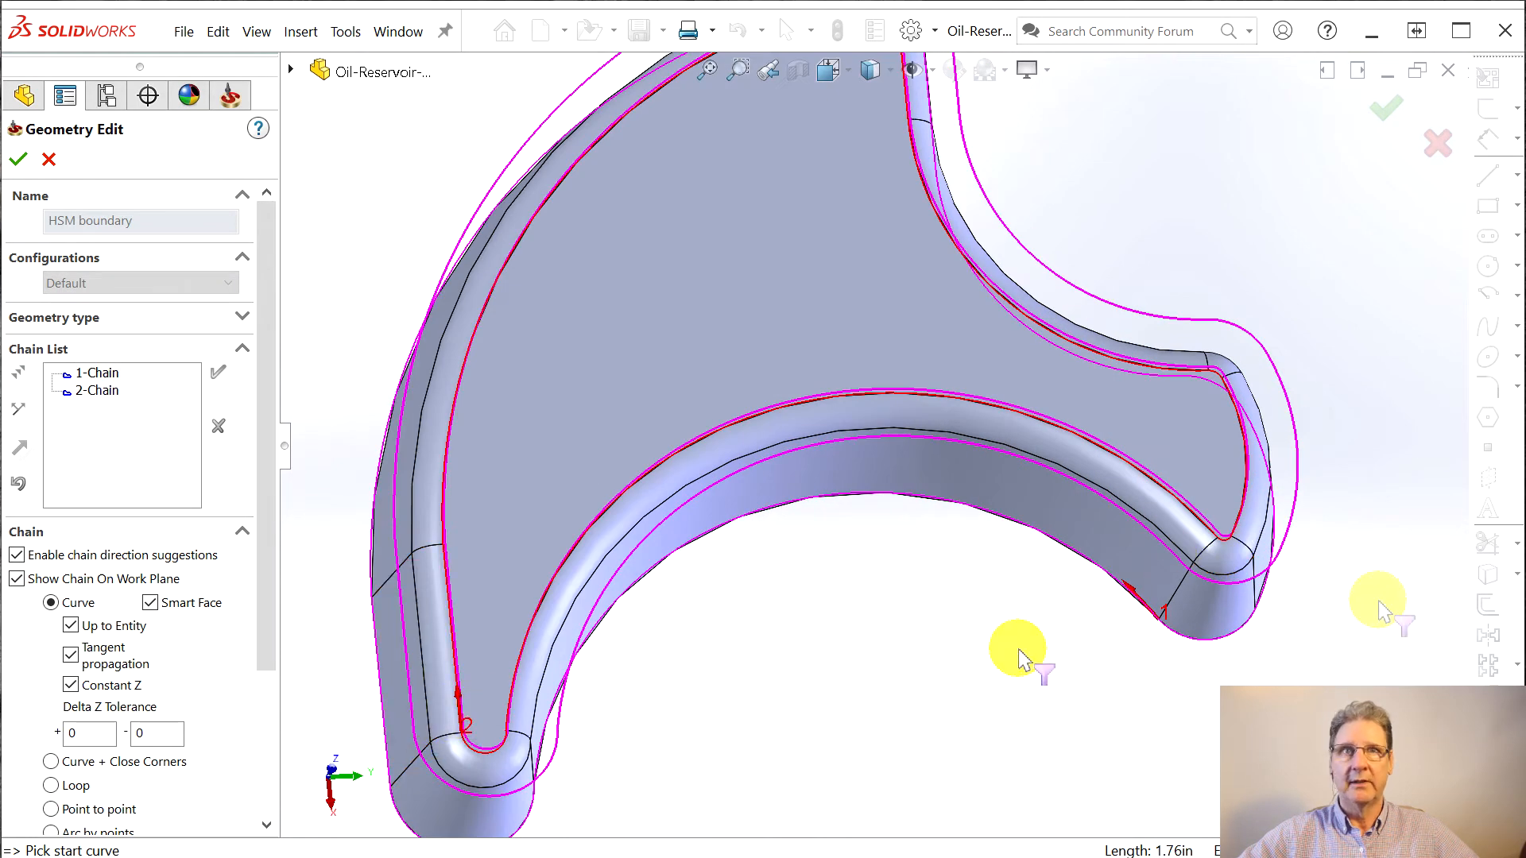
{"action": "left_click", "coordinate": [1166, 613]}
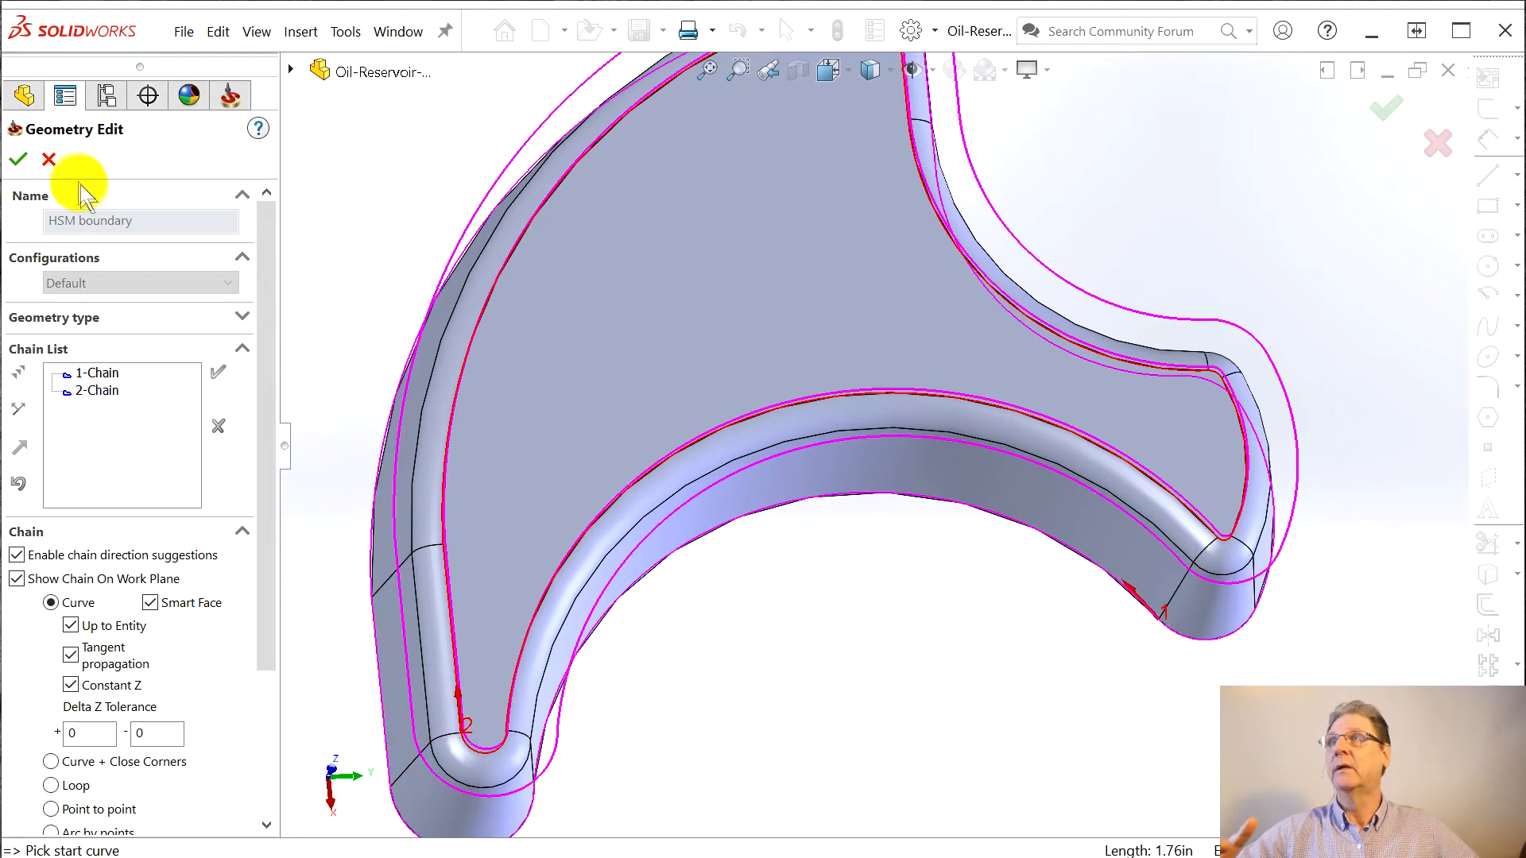
{"action": "left_click", "coordinate": [18, 161]}
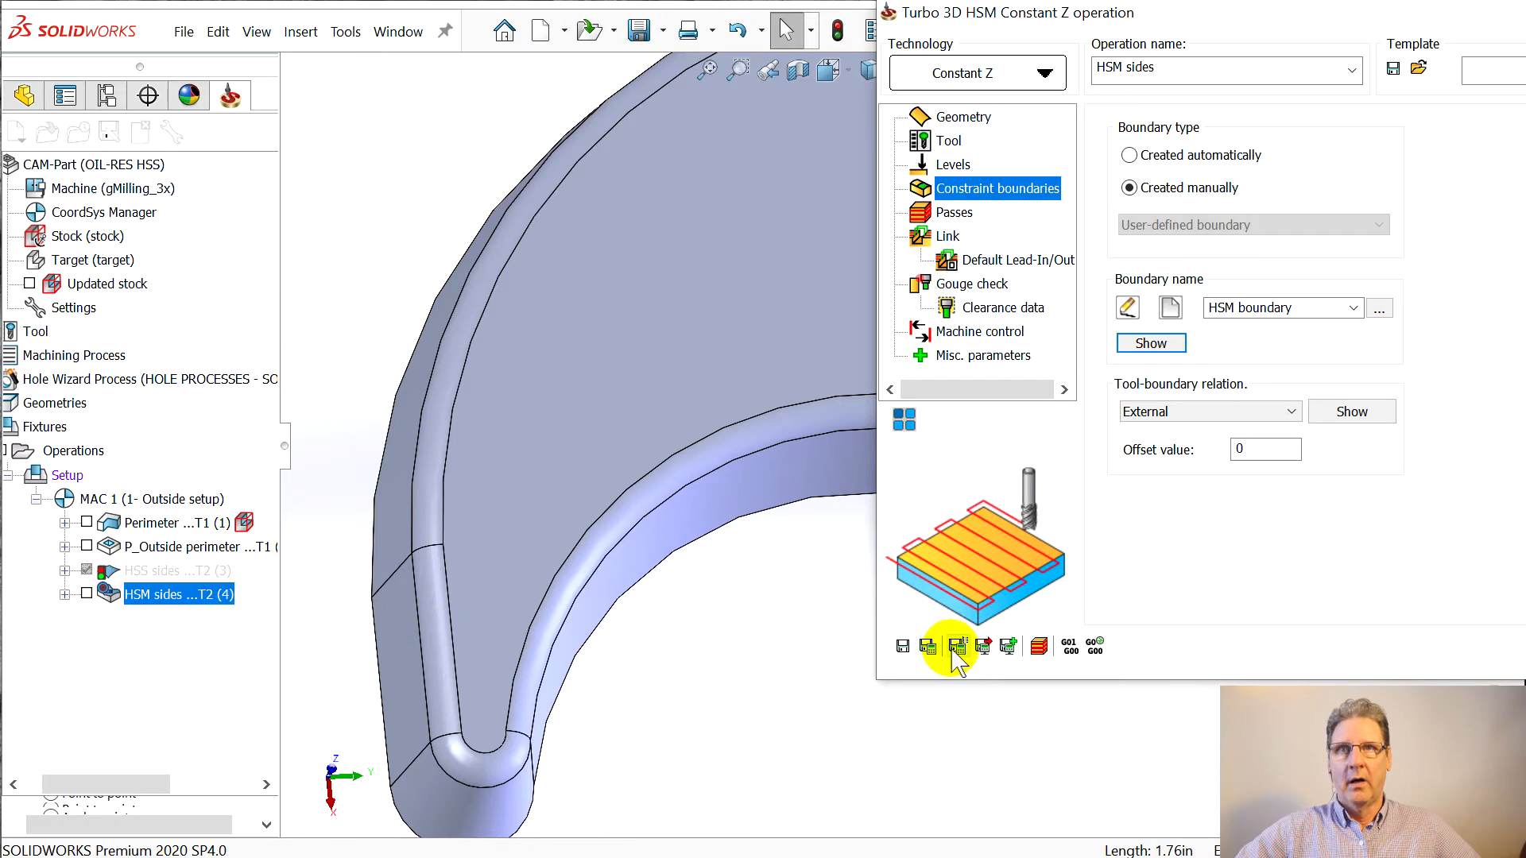
- Save and recalculate HSM sides with the two-chain boundary, and inspect the tool path around the fillet and walls
{"action": "left_click", "coordinate": [958, 648]}
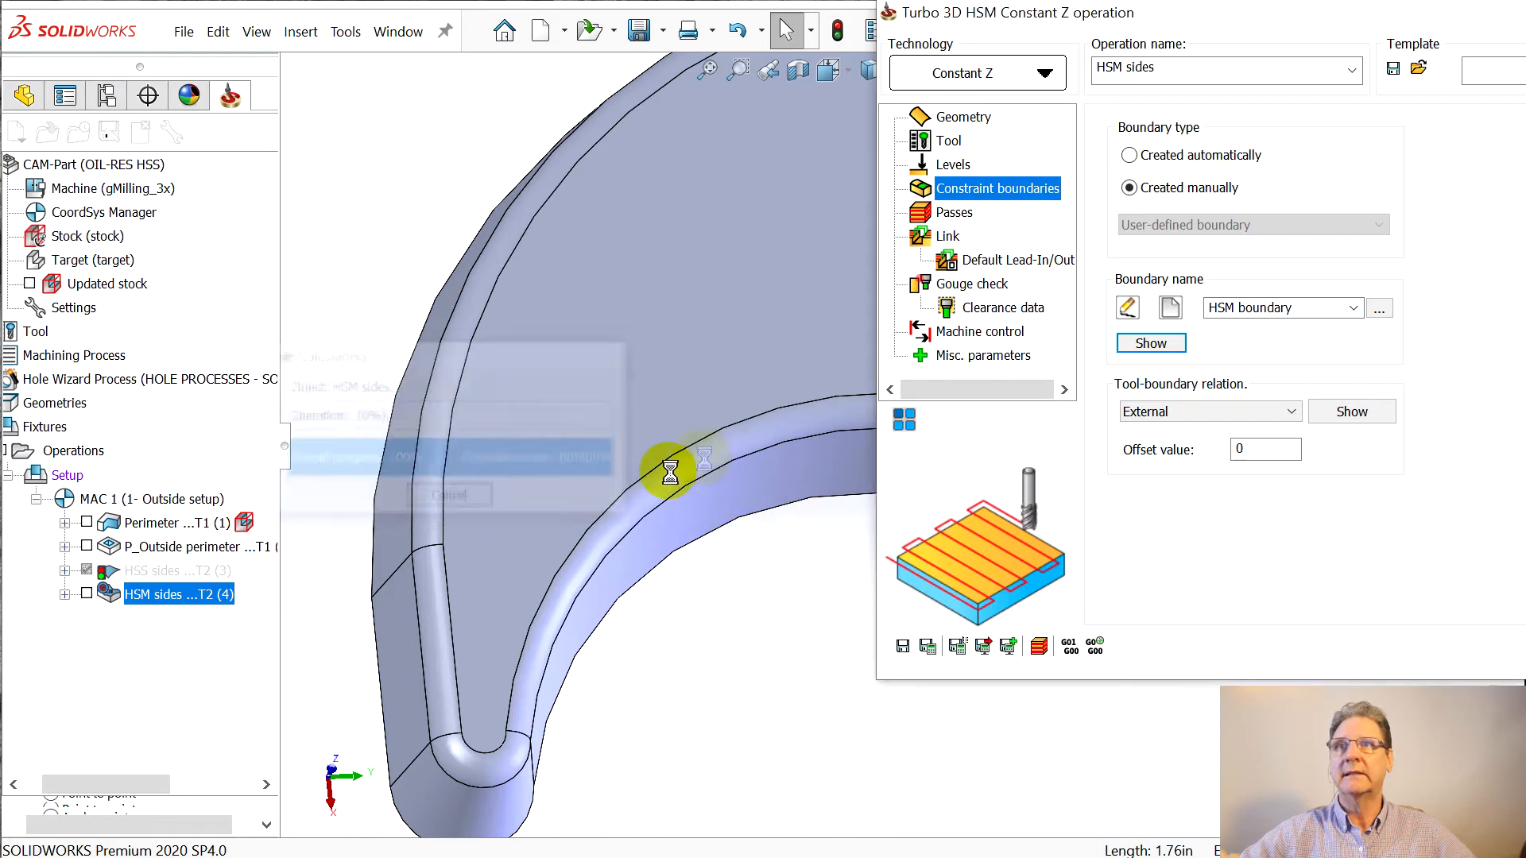
{"action": "middle_click_drag", "start_coordinate": [784, 647], "coordinate": [519, 554]}
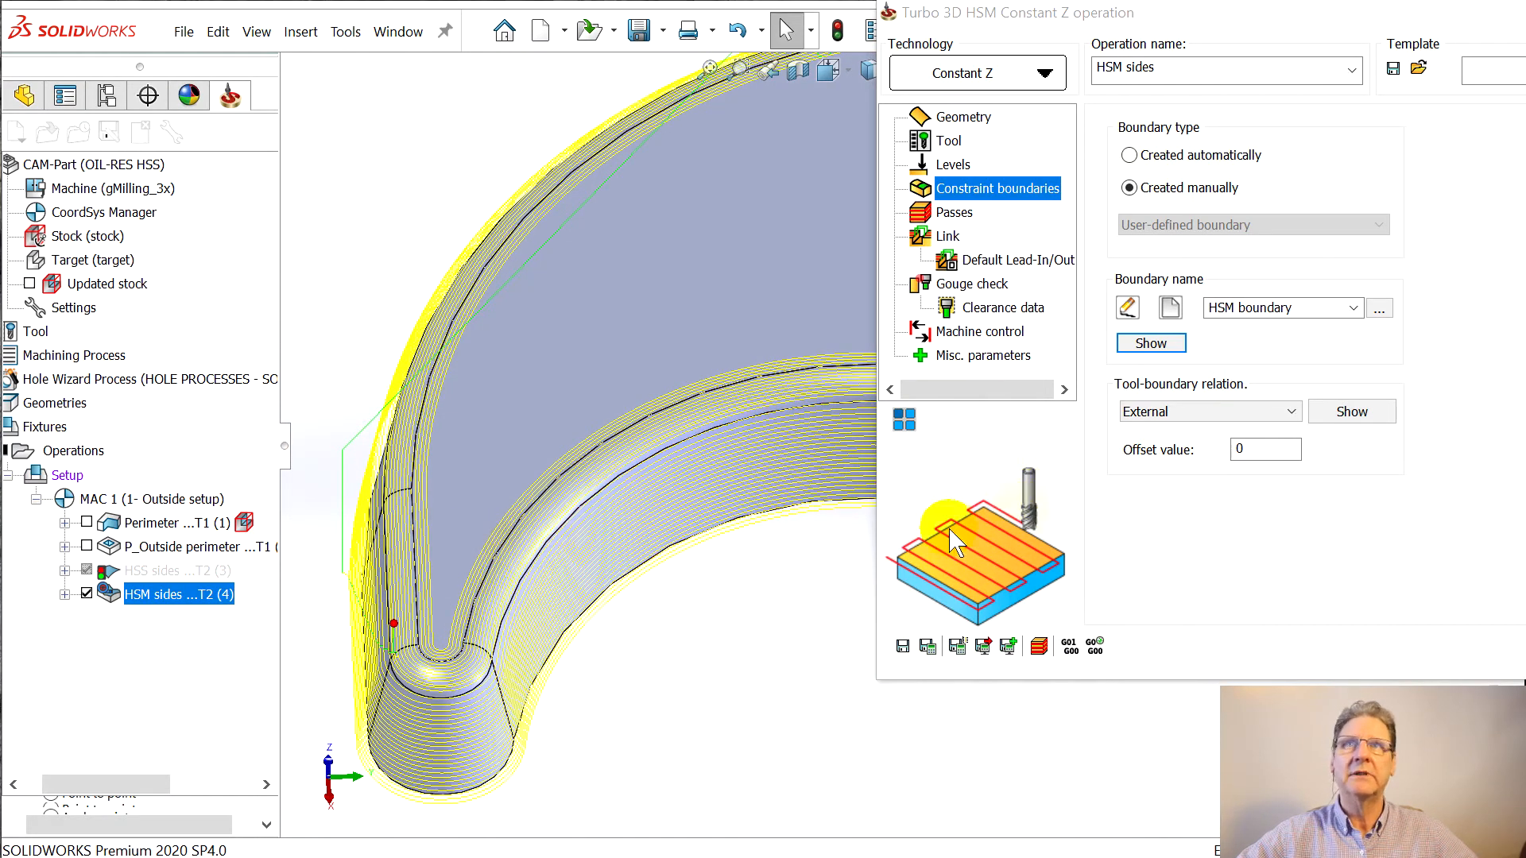
{"action": "mouse_move", "coordinate": [467, 668]}
{"action": "middle_mouse_down"}
{"action": "mouse_move", "coordinate": [483, 684]}
{"action": "mouse_move", "coordinate": [492, 648]}
{"action": "mouse_move", "coordinate": [476, 669]}
{"action": "middle_mouse_up"}
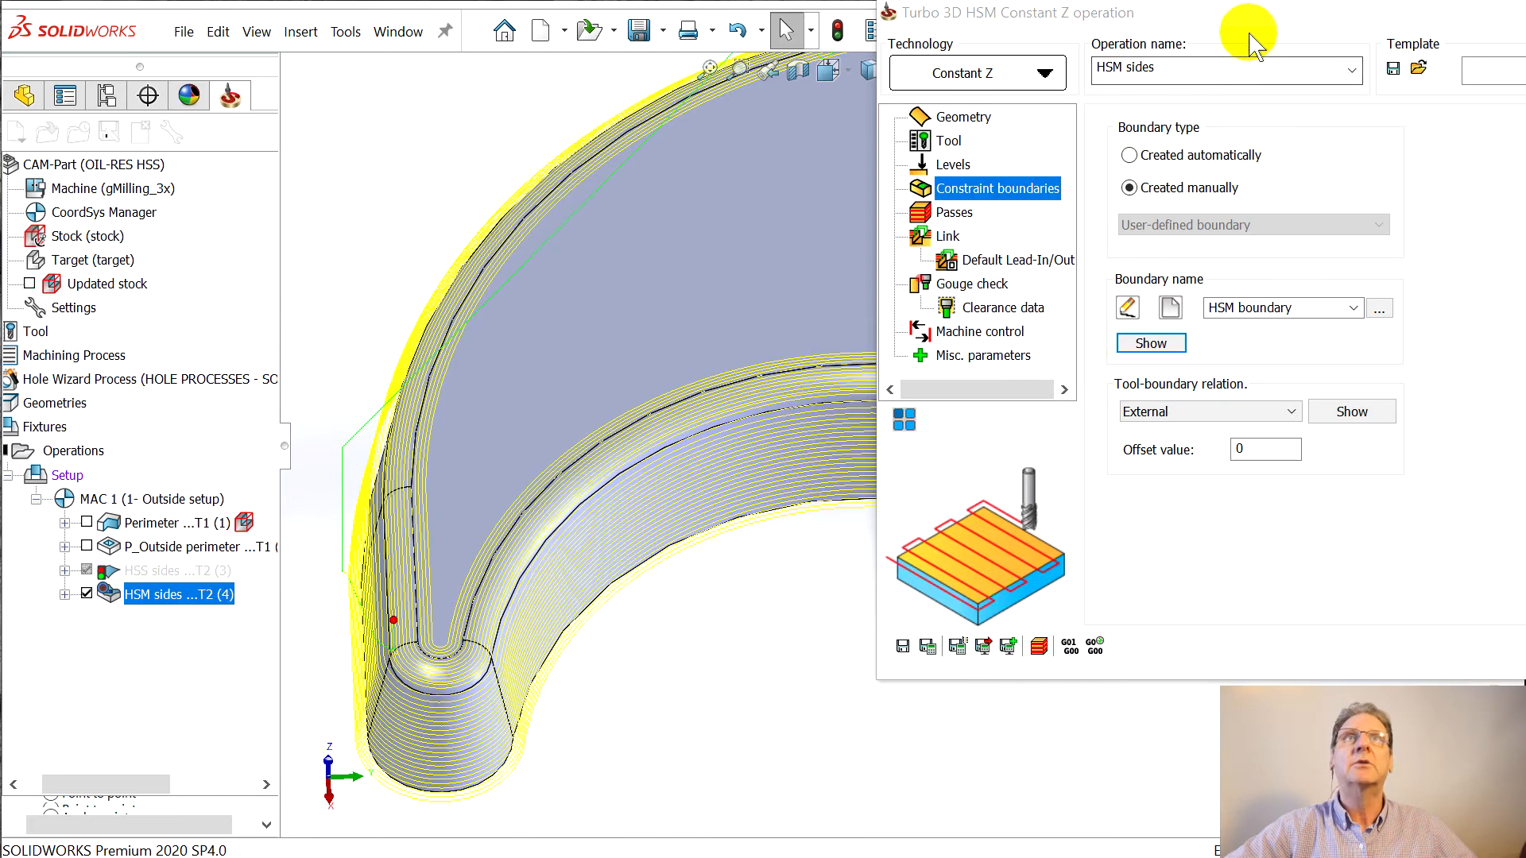
- Roll the feature tree forward to its end, recalculate HSM sides on the complete model and exit the operation
{"action": "left_click", "coordinate": [23, 95]}
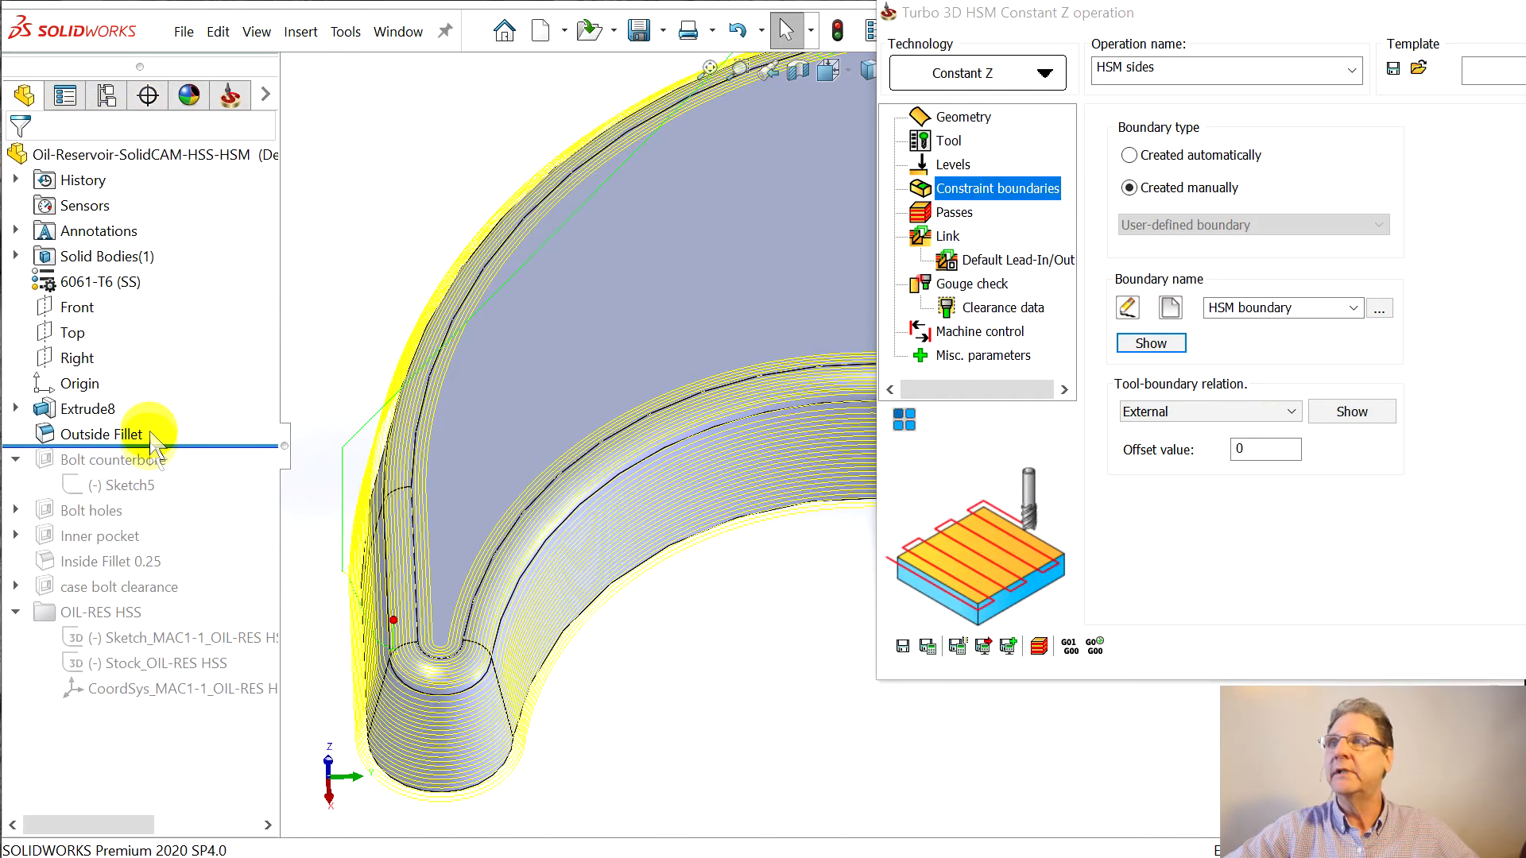
{"action": "left_click_drag", "start_coordinate": [139, 447], "coordinate": [154, 732]}
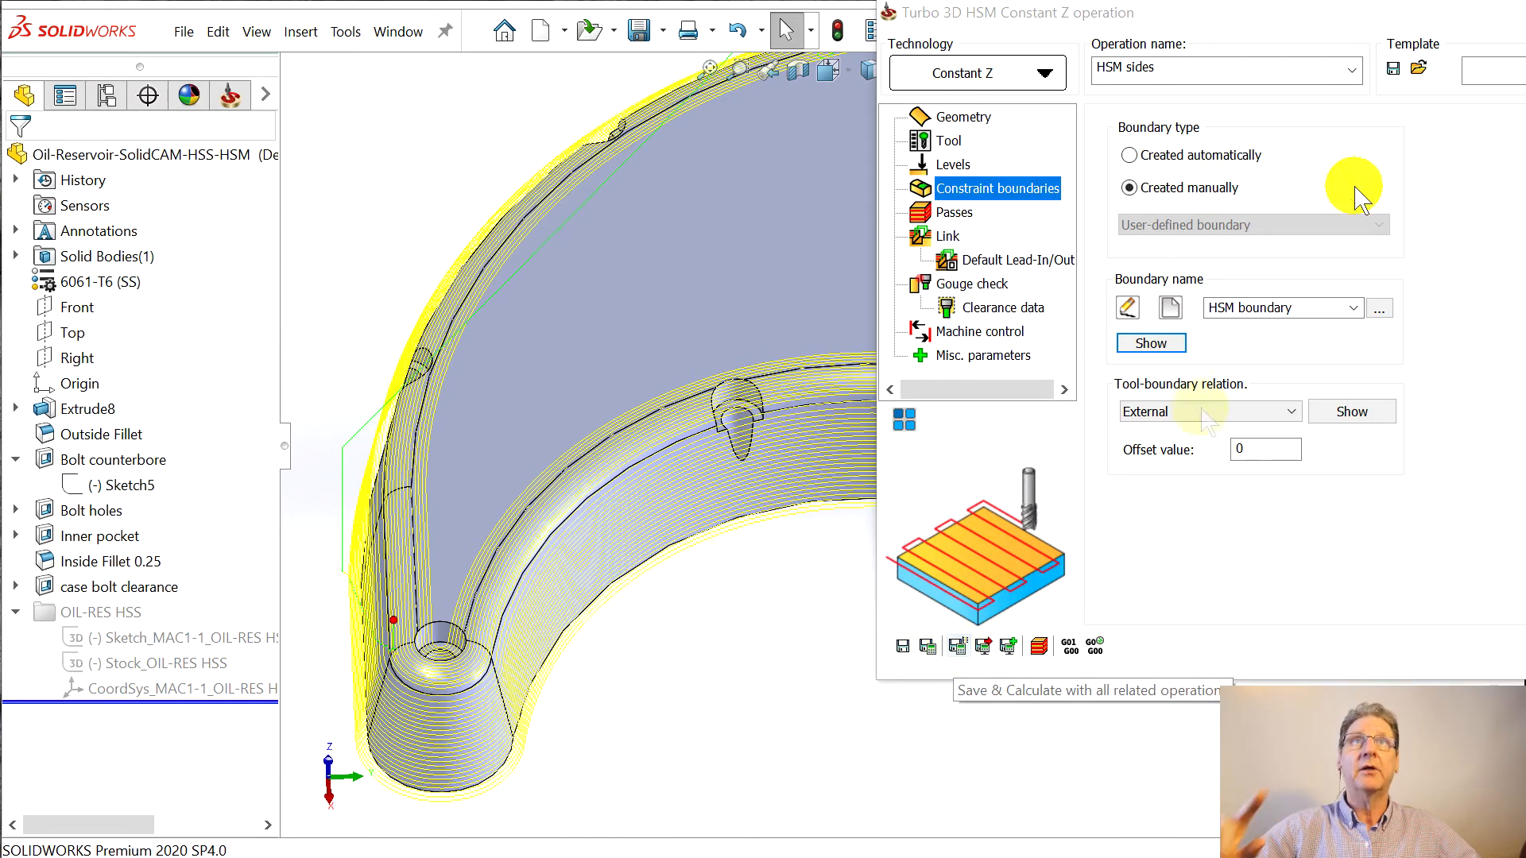
{"action": "left_click", "coordinate": [959, 648]}
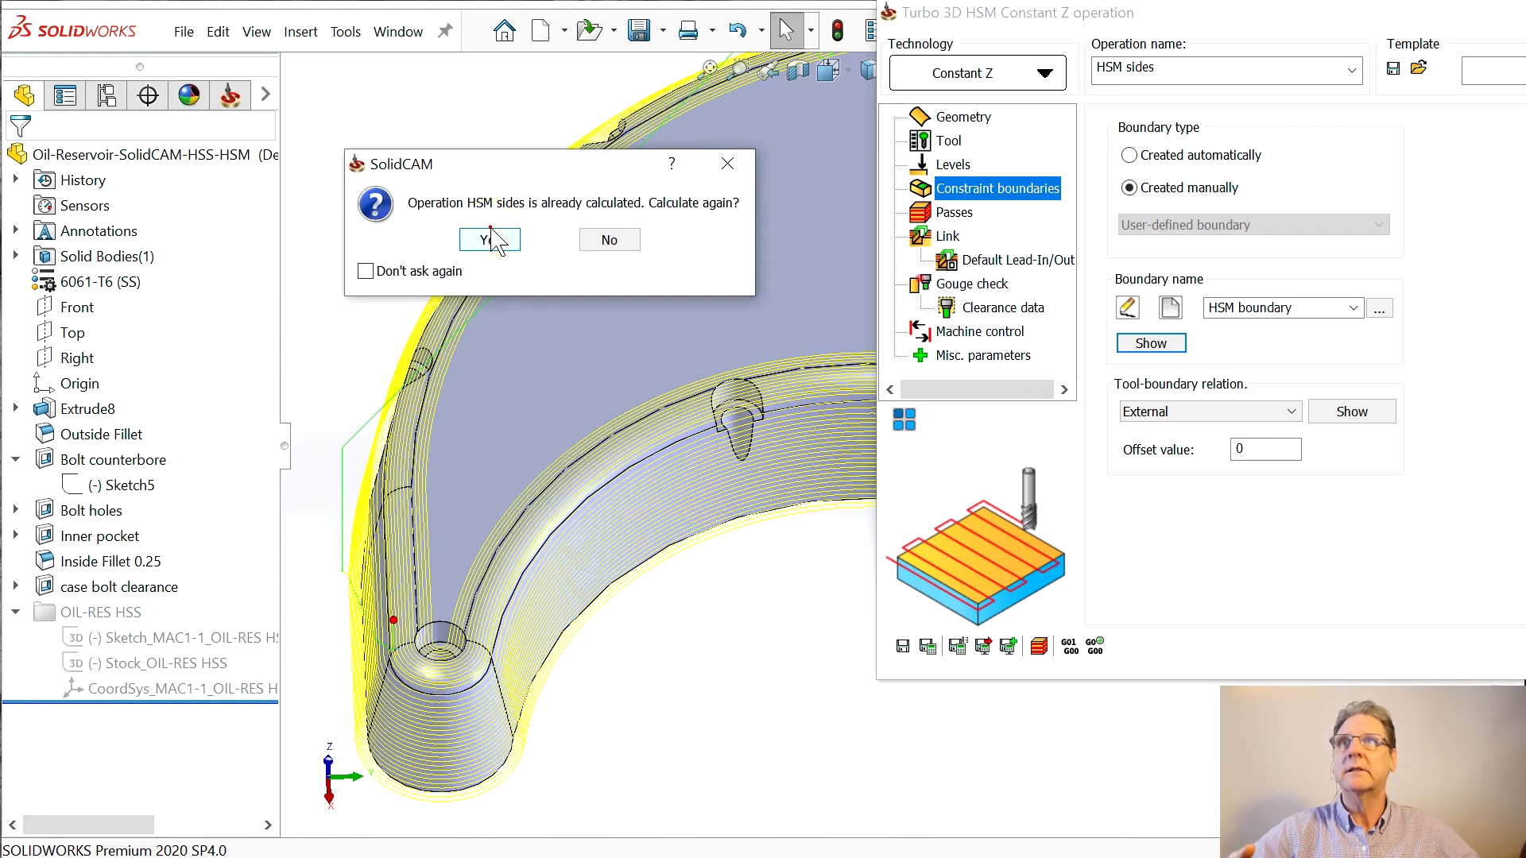
{"action": "left_click", "coordinate": [492, 237]}
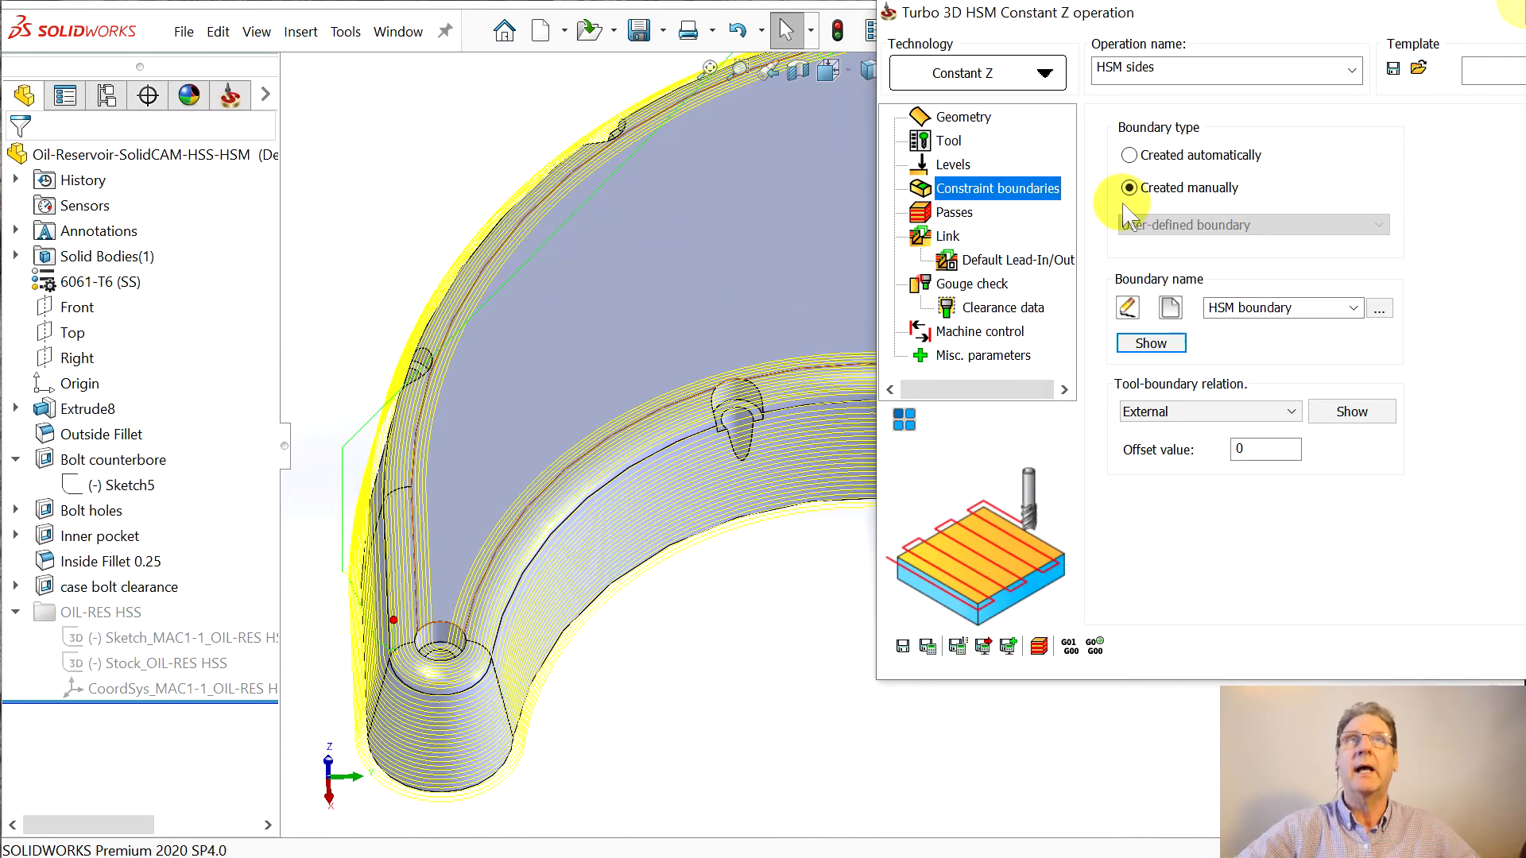
{"action": "left_click_drag", "start_coordinate": [1312, 16], "coordinate": [681, 45]}
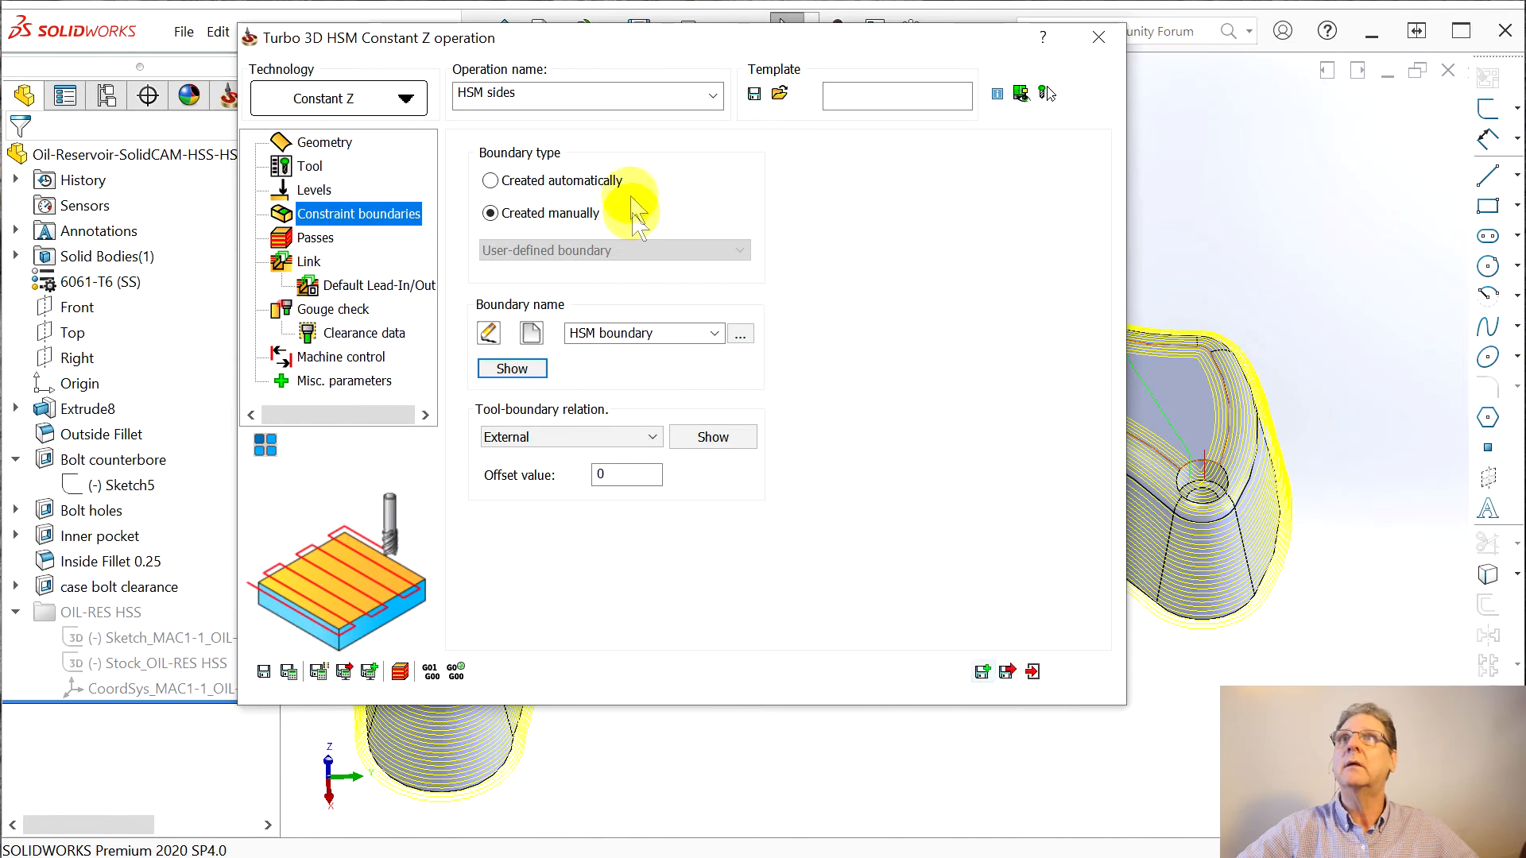
{"action": "left_click", "coordinate": [1009, 673]}
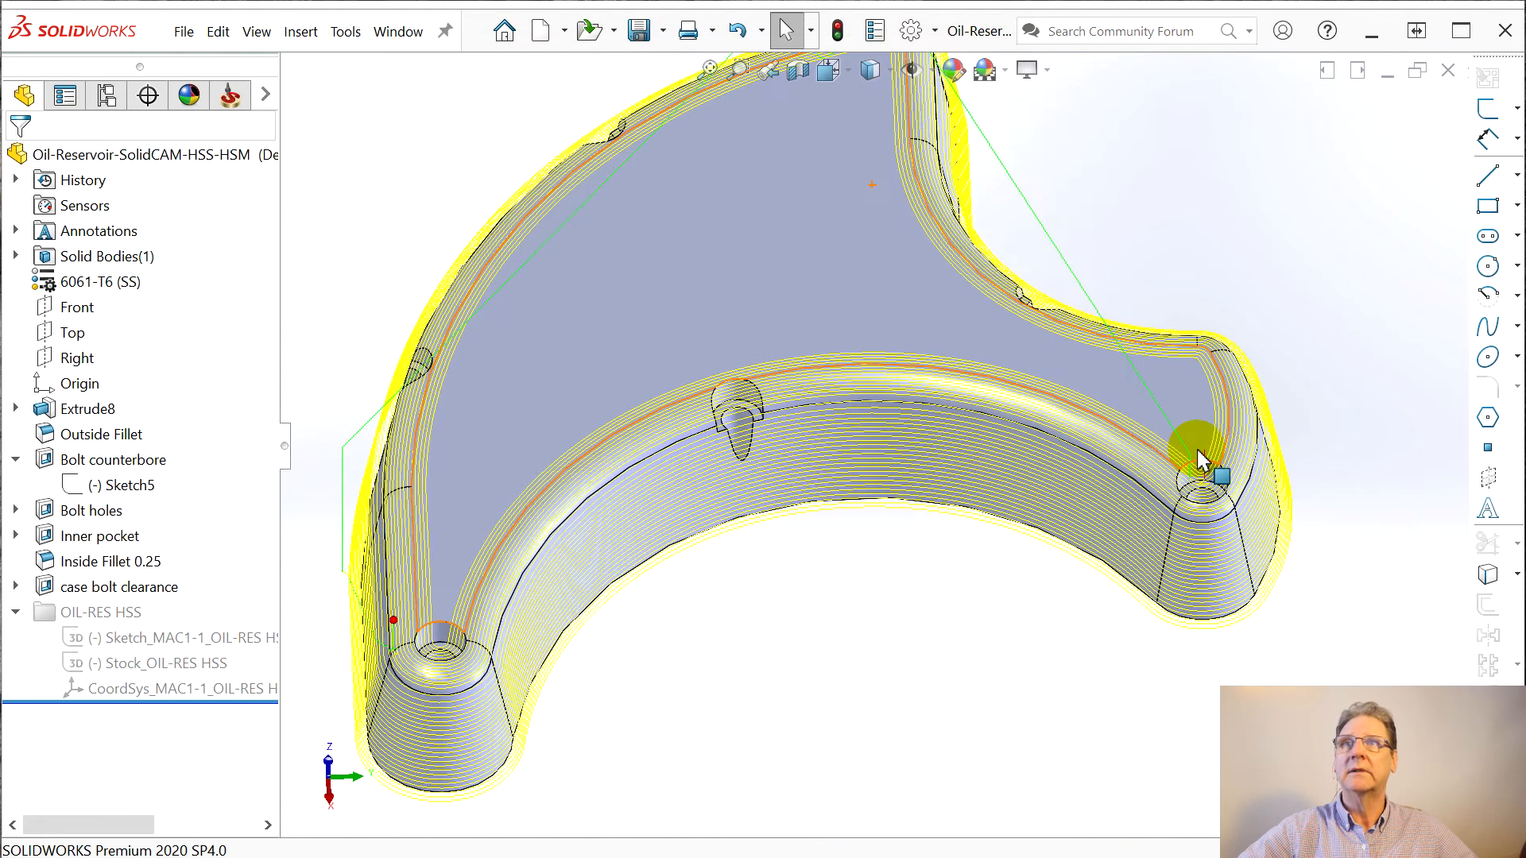
- Hide the tool paths of all operations, including HSM sides, in the CAM tree
{"action": "left_click", "coordinate": [230, 96]}
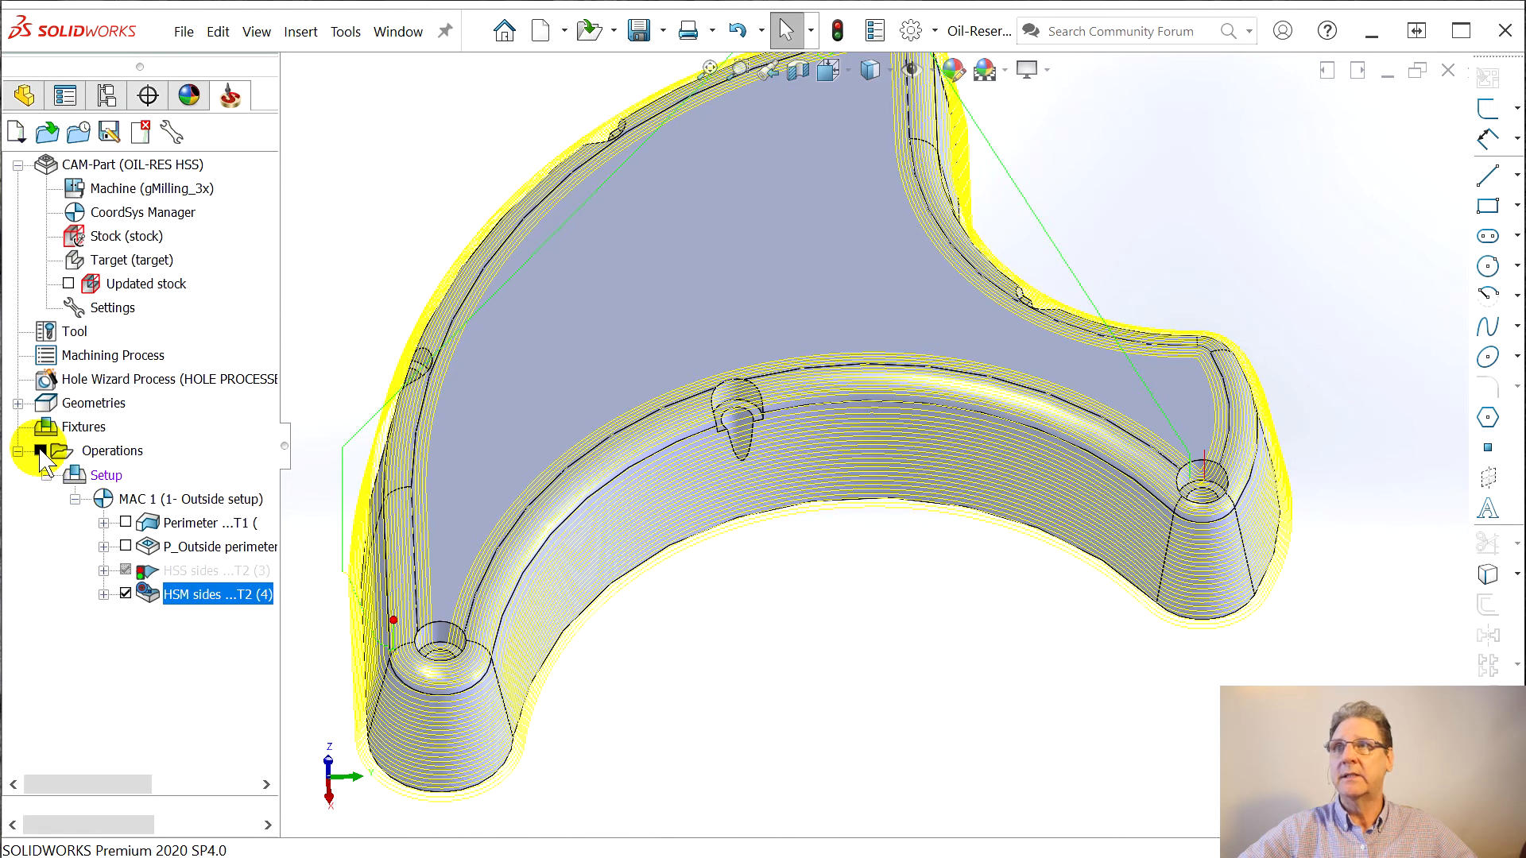
{"action": "left_click", "coordinate": [40, 452]}
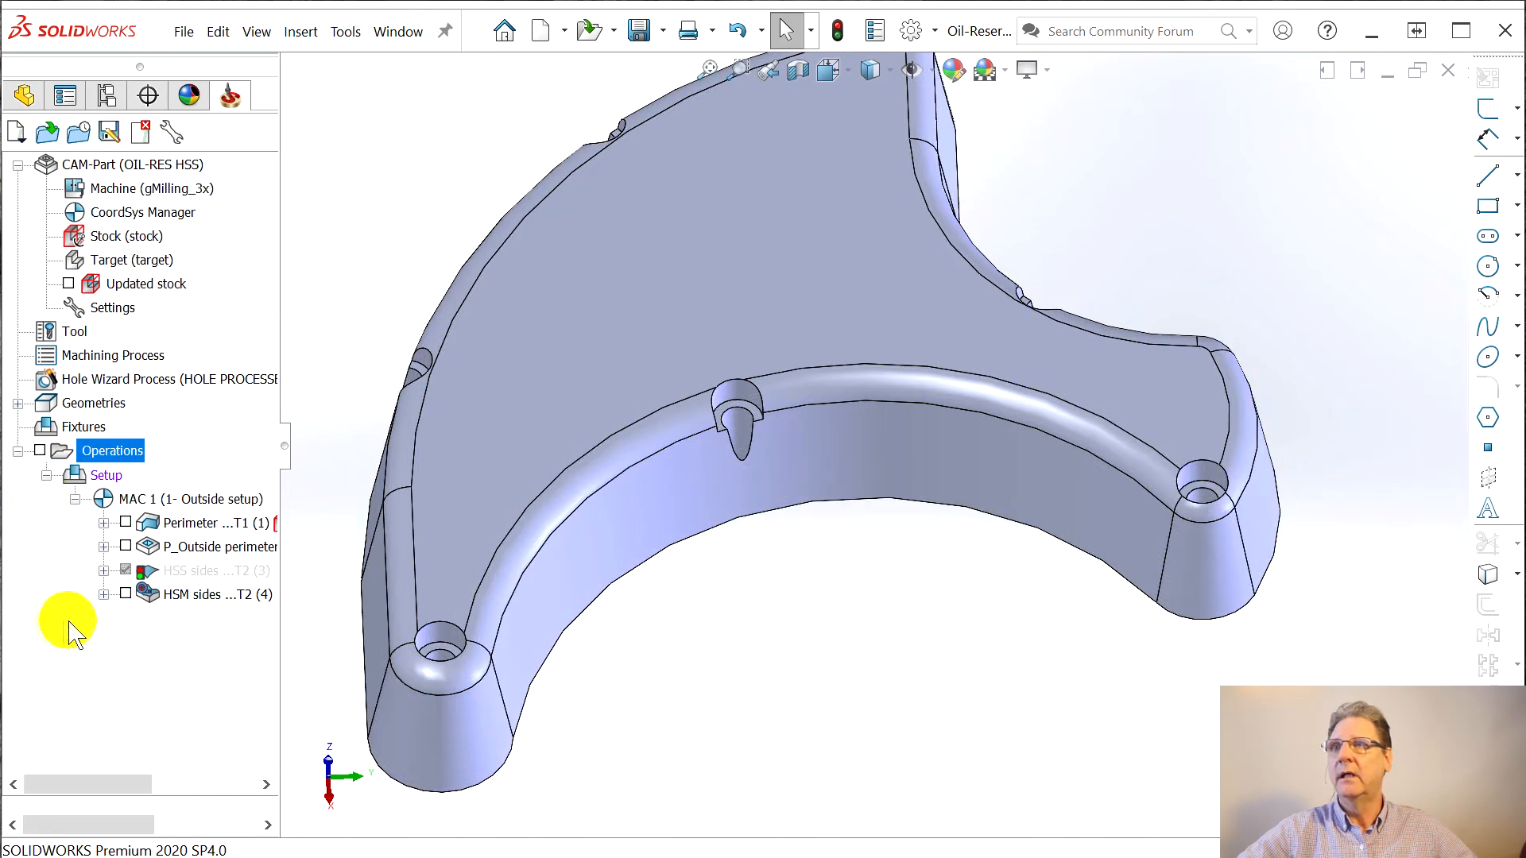
{"action": "left_click", "coordinate": [127, 595]}
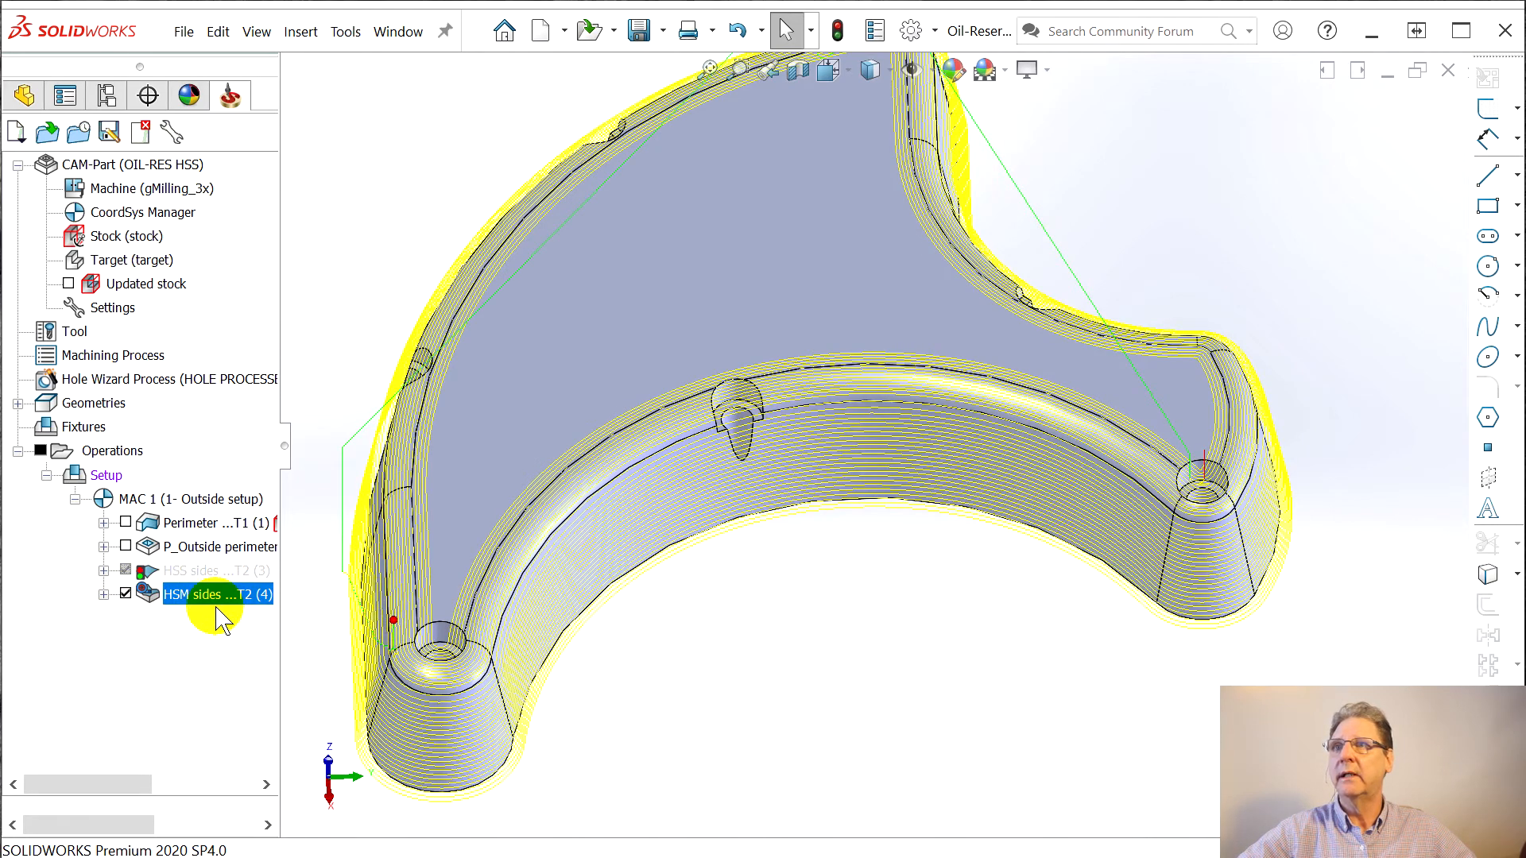
{"action": "left_click", "coordinate": [126, 595]}
- Open the HSM sides operation in SolidCAM Simulator (Beta) and turn off the deviation color display
{"action": "right_click", "coordinate": [203, 598]}
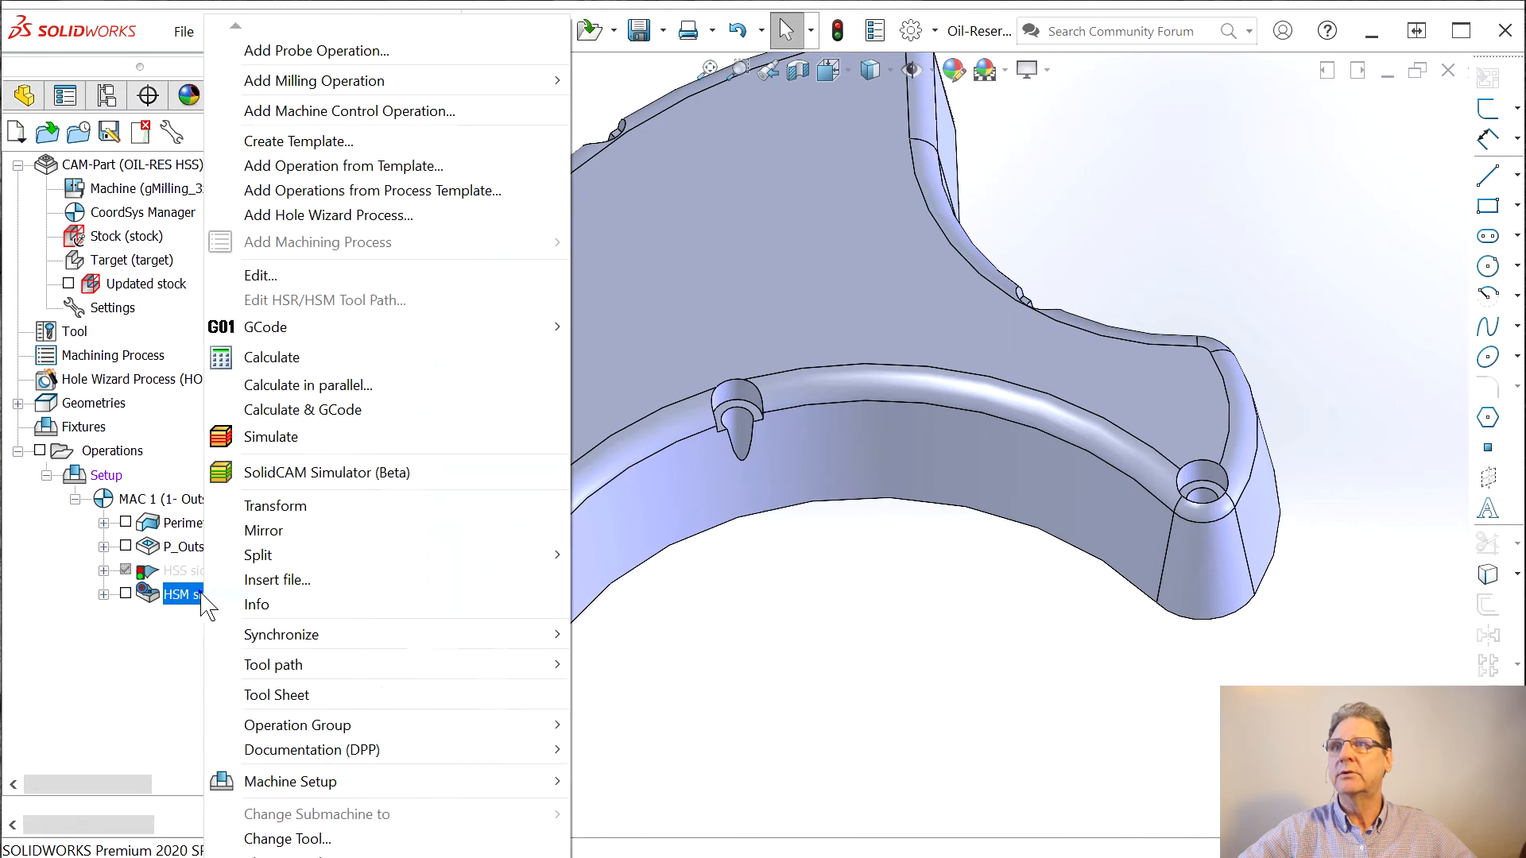
{"action": "left_click", "coordinate": [267, 481]}
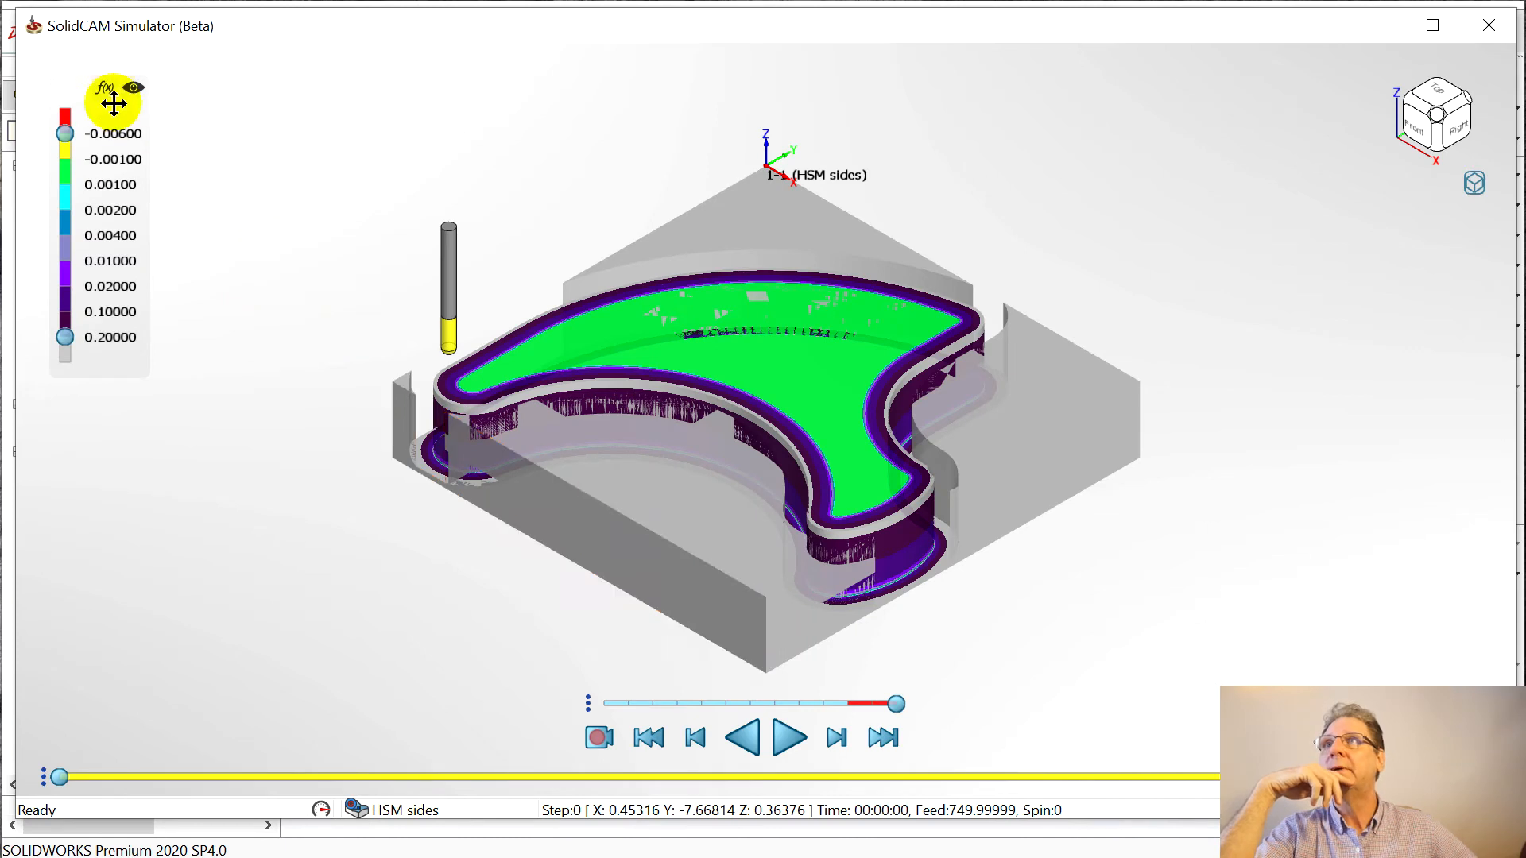
{"action": "left_click", "coordinate": [133, 87]}
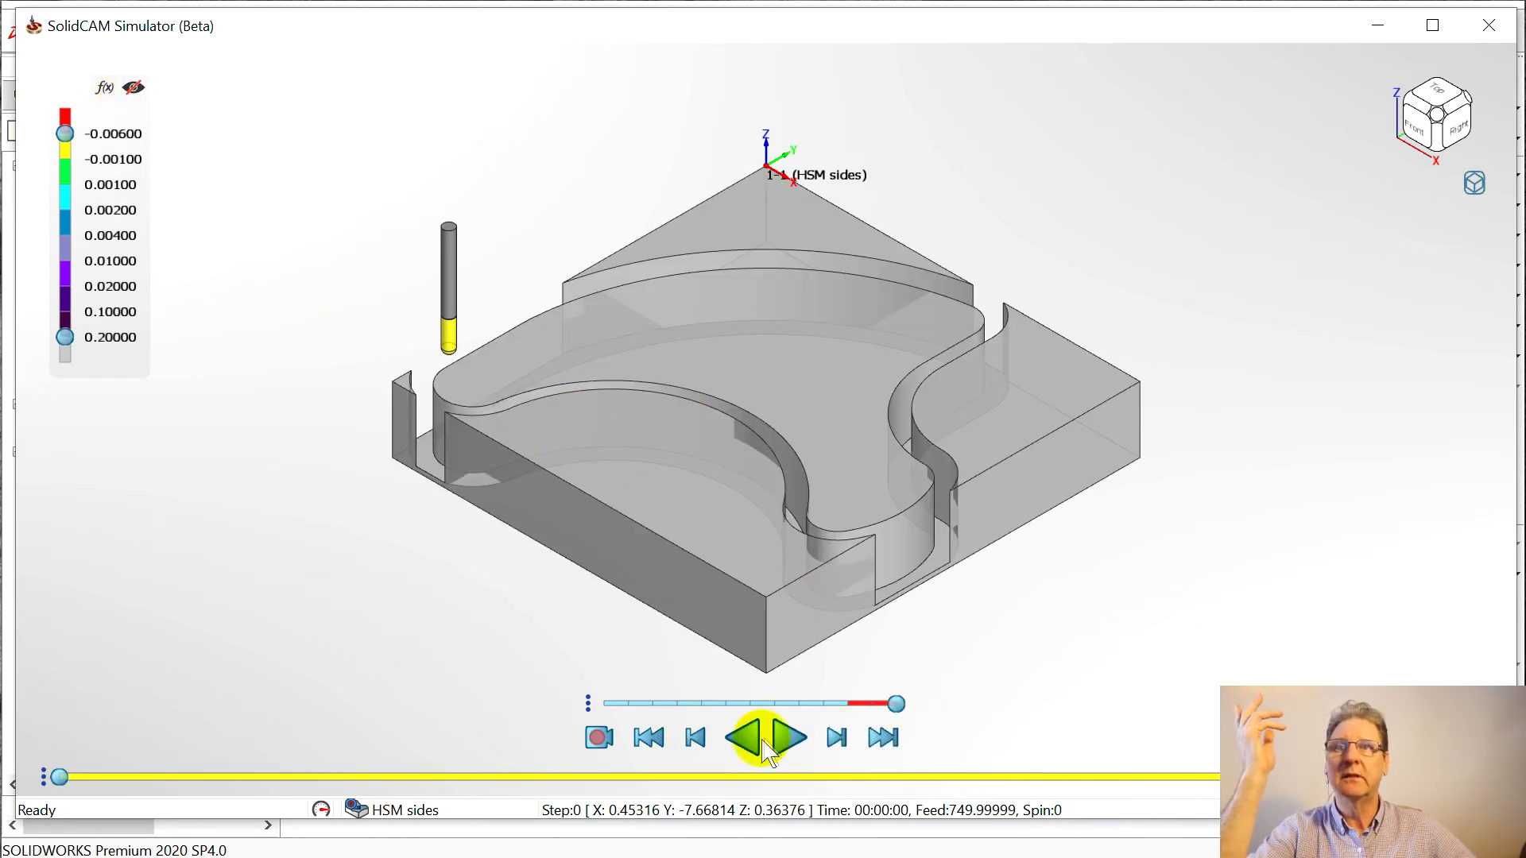
- Play the HSM sides simulation to its end and turn on the deviation colors to examine the machined outside walls and top fillet
{"action": "left_click", "coordinate": [787, 738]}
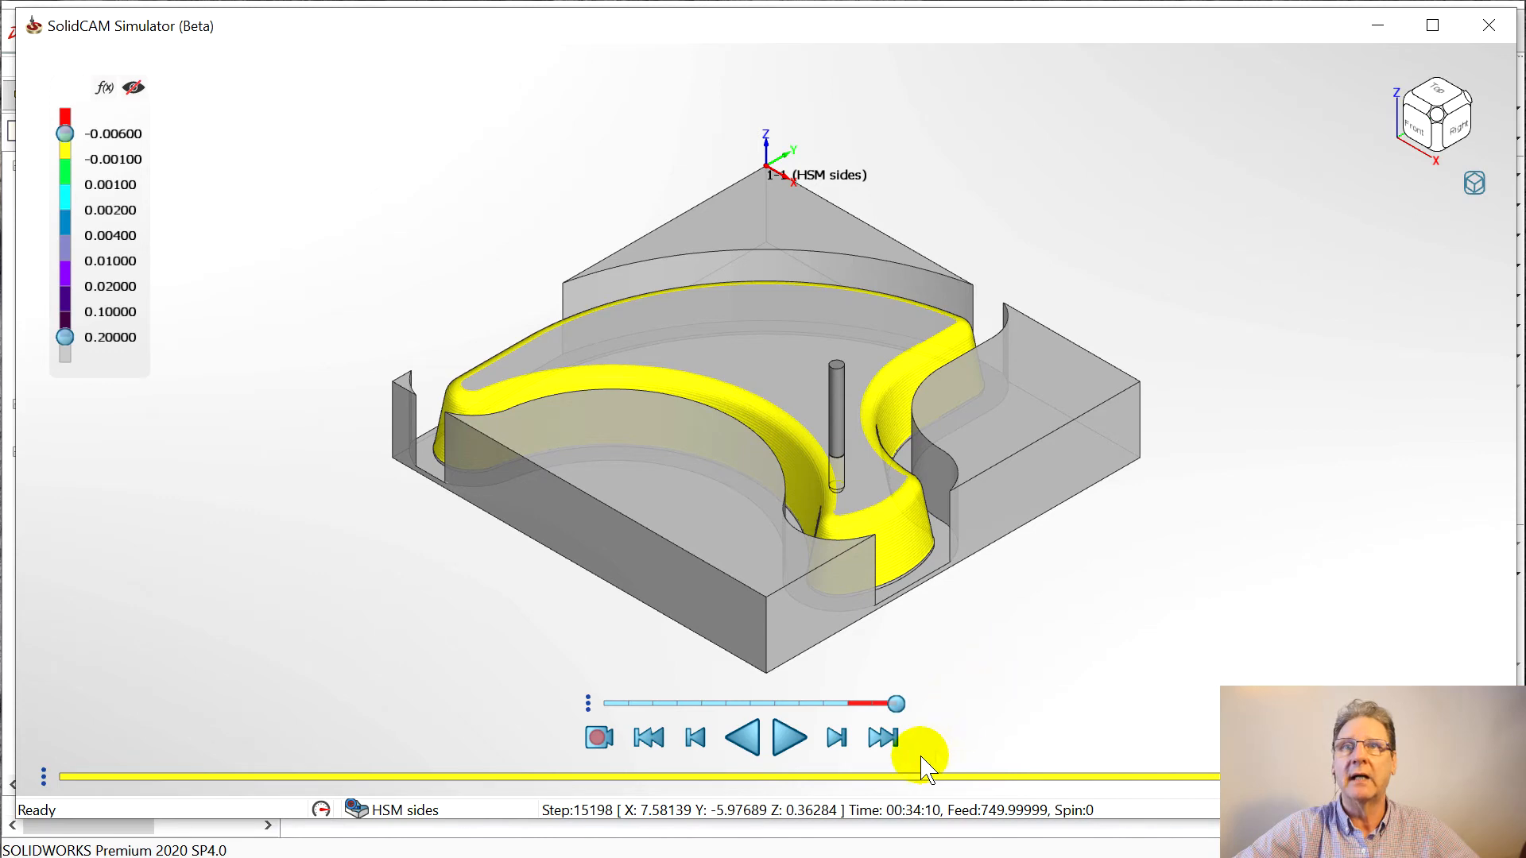
{"action": "left_click", "coordinate": [133, 86]}
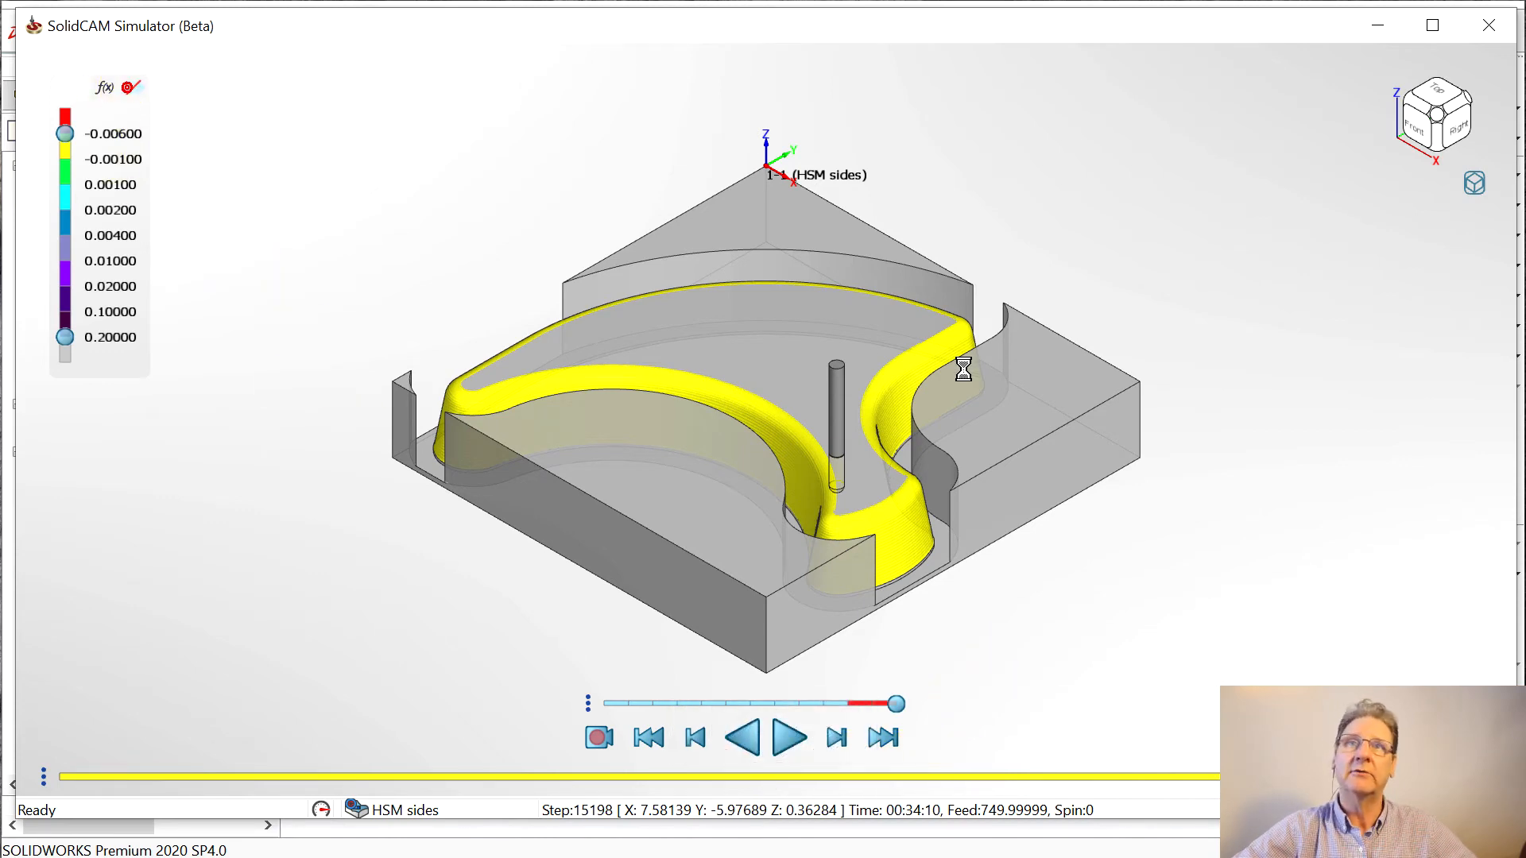
{"action": "mouse_move", "coordinate": [924, 608]}
{"action": "middle_mouse_down"}
{"action": "mouse_move", "coordinate": [850, 580]}
{"action": "mouse_move", "coordinate": [916, 599]}
{"action": "middle_mouse_up"}
{"action": "scroll", "coordinate": [877, 531], "scroll_direction": "up", "scroll_amount": 2}
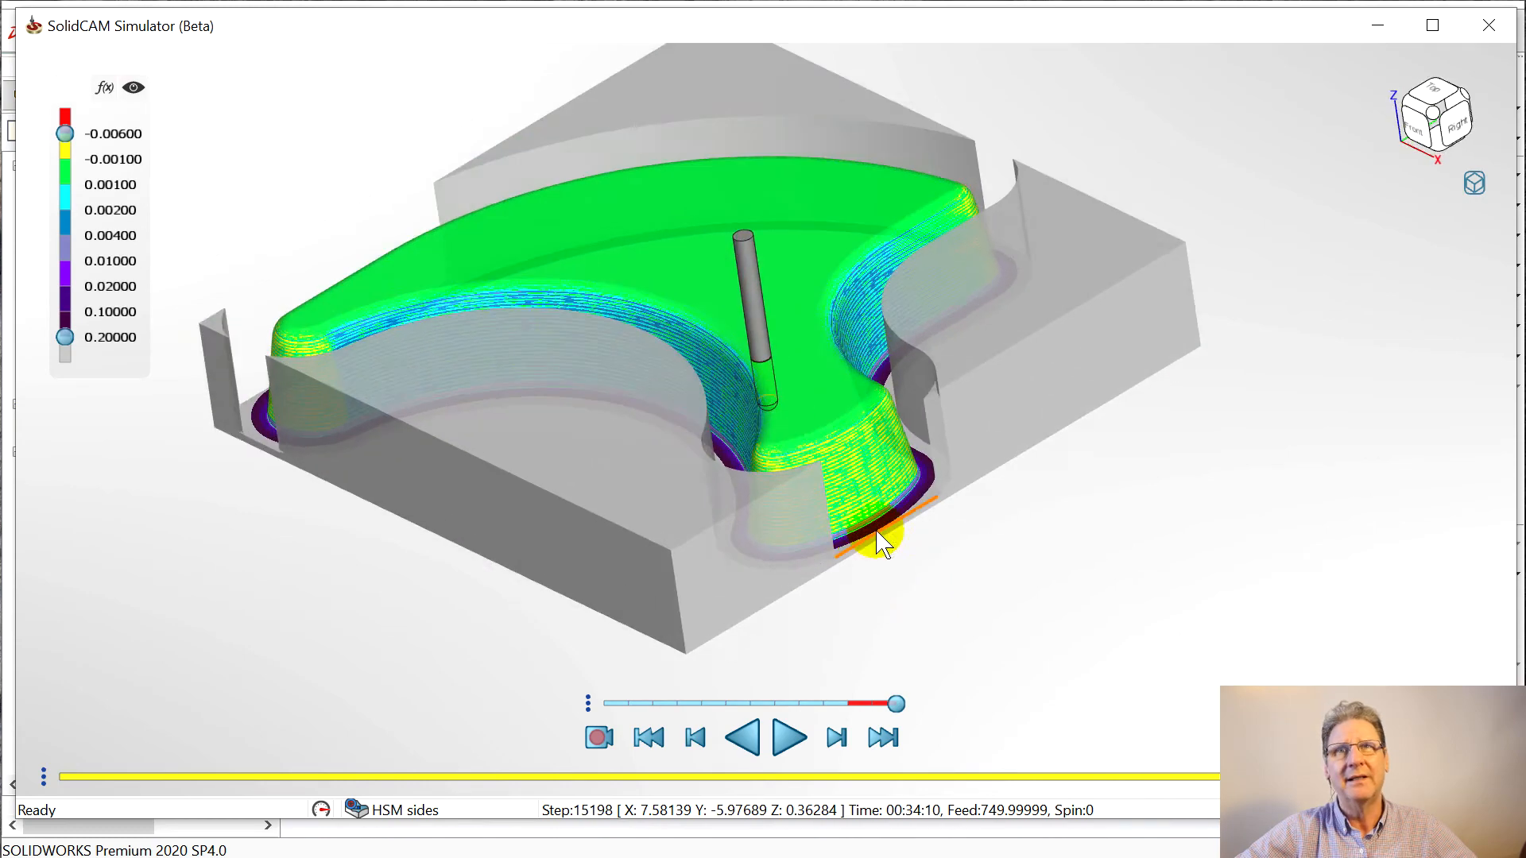
{"action": "scroll", "coordinate": [876, 531], "scroll_direction": "up", "scroll_amount": 4}
{"action": "middle_click_drag", "start_coordinate": [819, 442], "coordinate": [577, 407]}
{"action": "scroll", "coordinate": [504, 326], "scroll_direction": "down", "scroll_amount": 5}
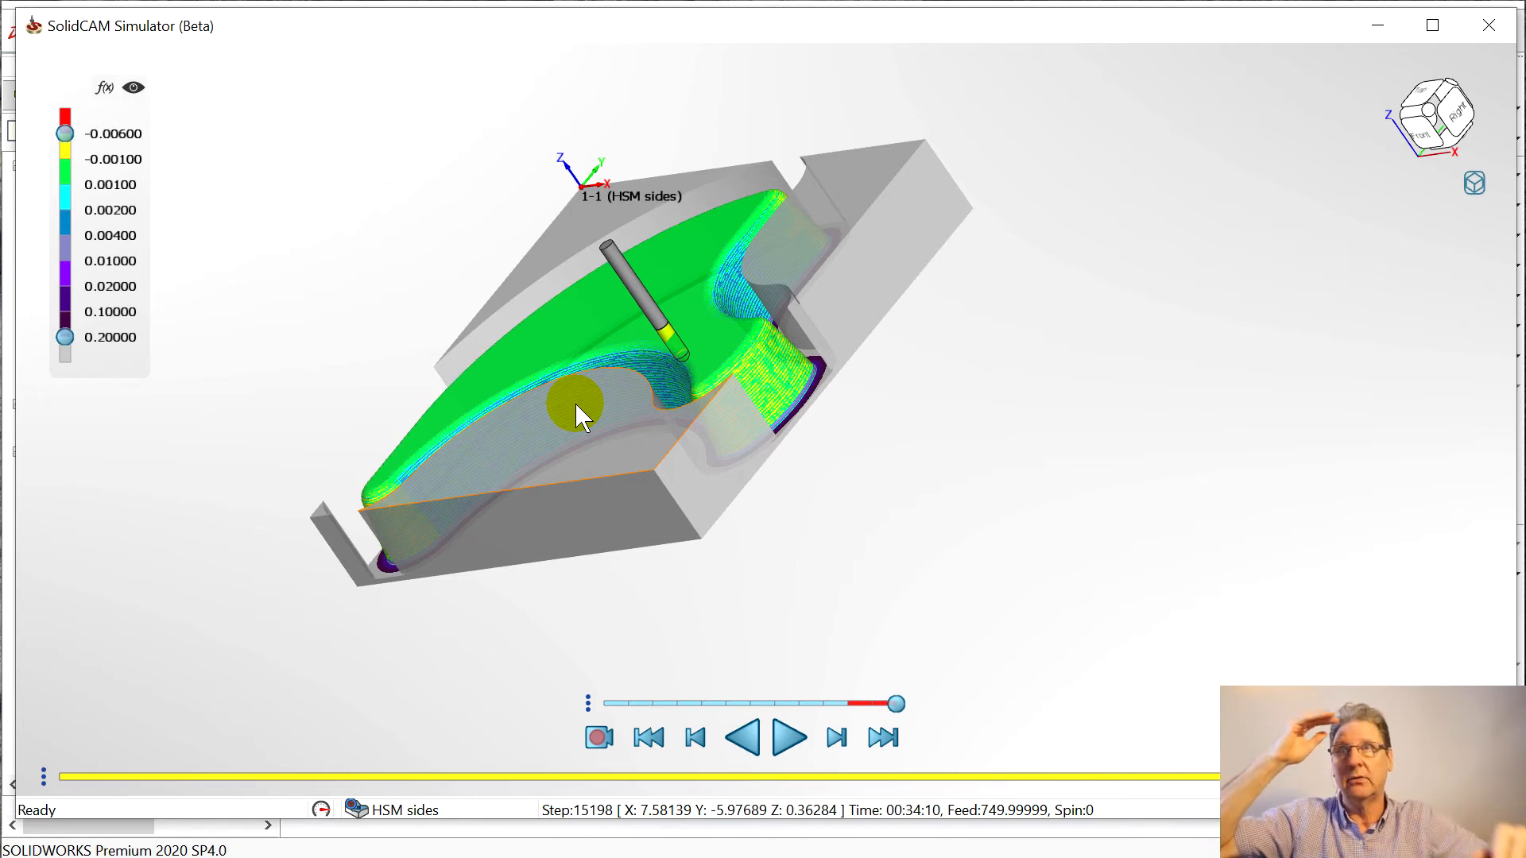
{"action": "mouse_move", "coordinate": [753, 380]}
{"action": "middle_mouse_down"}
{"action": "mouse_move", "coordinate": [829, 420]}
{"action": "mouse_move", "coordinate": [808, 422]}
{"action": "middle_mouse_up"}
{"action": "middle_click_drag", "start_coordinate": [511, 436], "coordinate": [711, 415]}
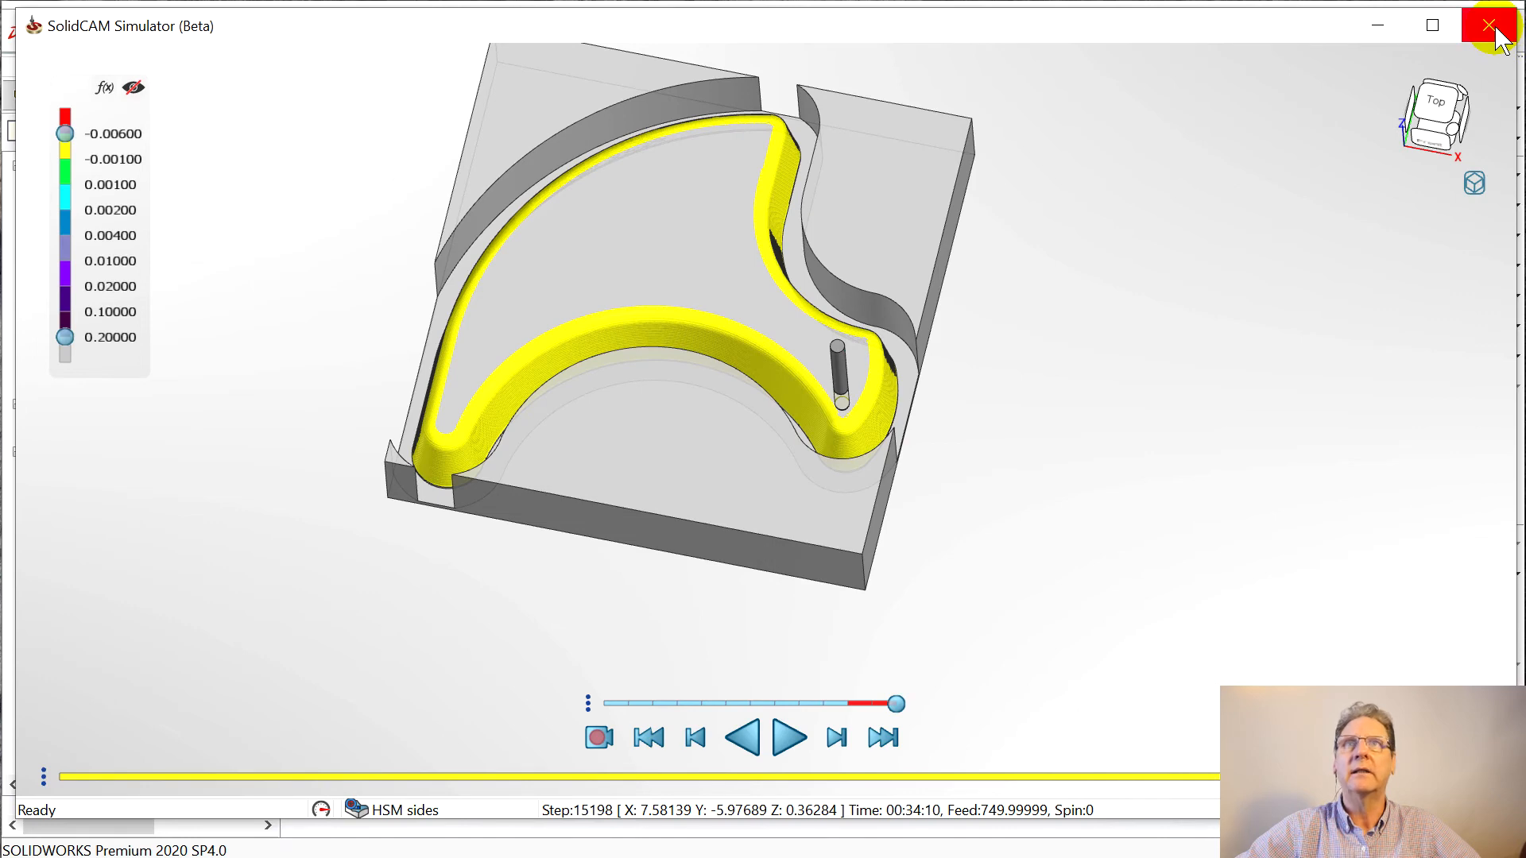
- Examine the machined fillet and outside walls up close with the deviation colors off, and close the simulator
{"action": "middle_click_drag", "start_coordinate": [889, 363], "coordinate": [877, 314]}
{"action": "scroll", "coordinate": [867, 344], "scroll_direction": "up", "scroll_amount": 6}
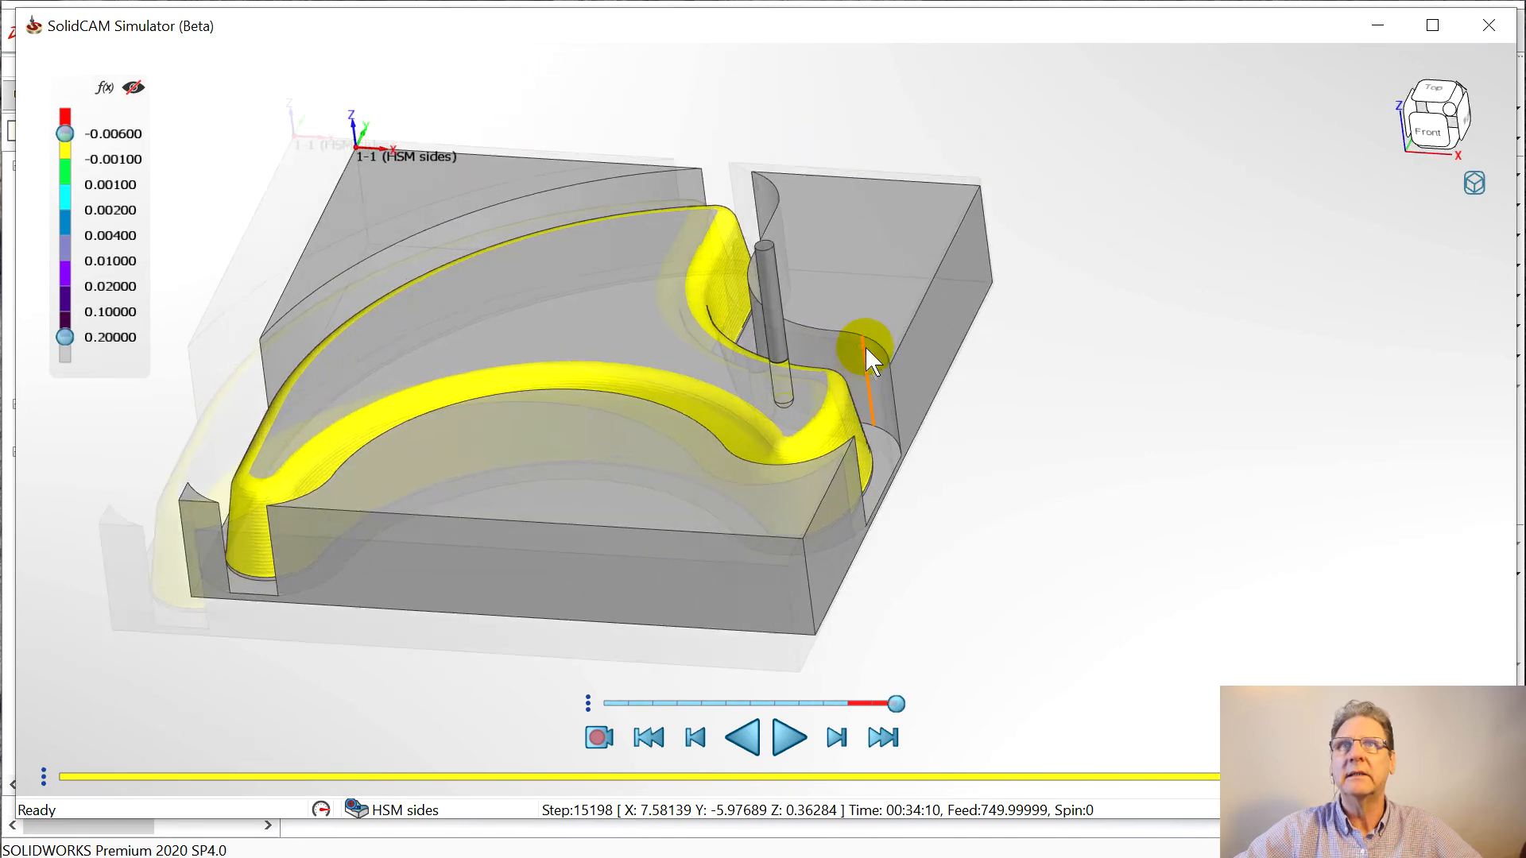
{"action": "middle_click_drag", "start_coordinate": [803, 465], "coordinate": [665, 472]}
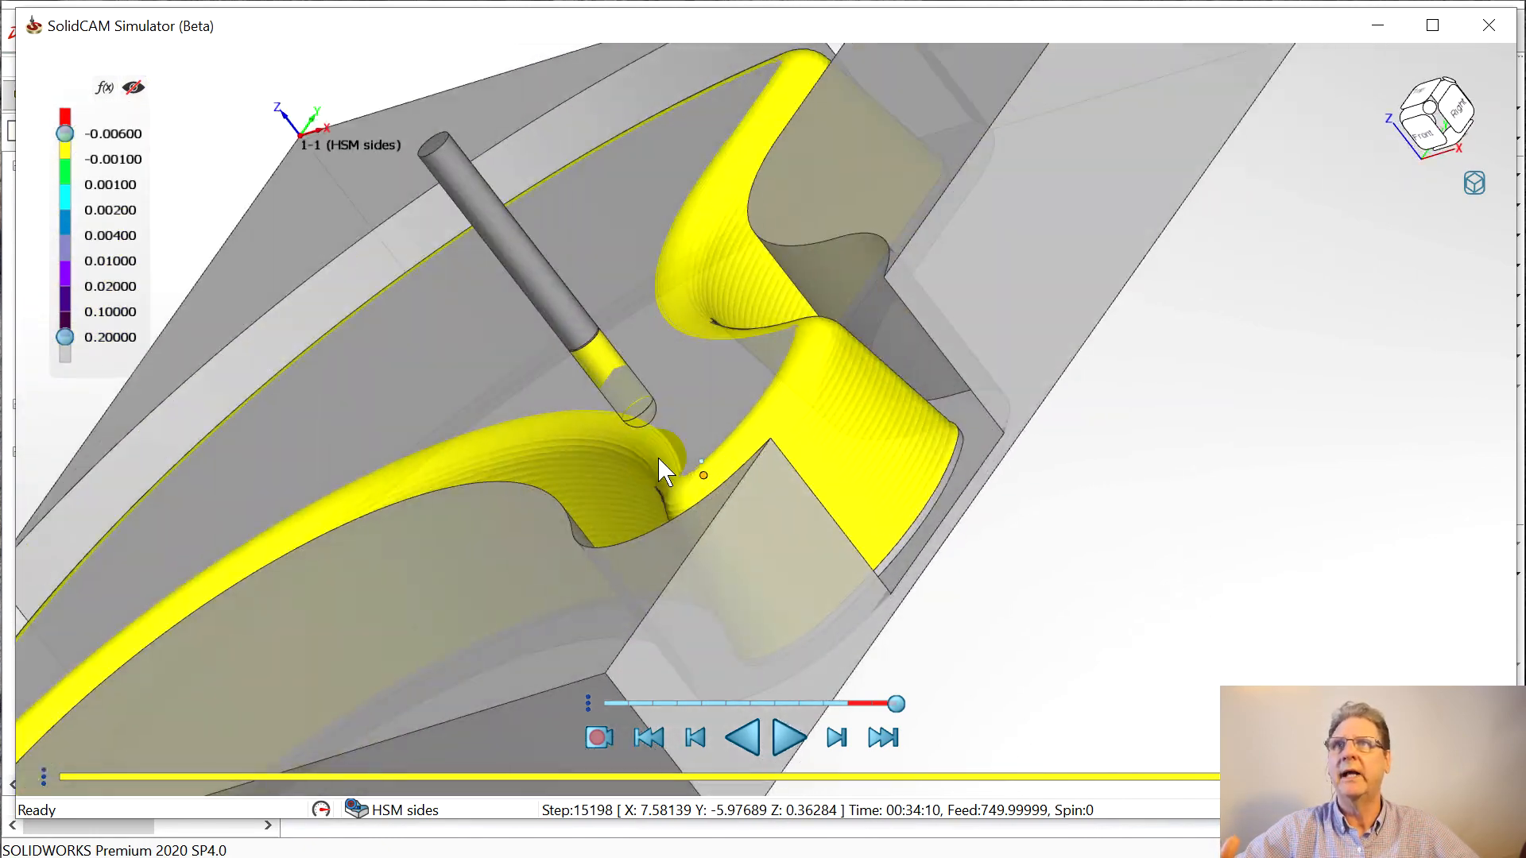
{"action": "left_click", "coordinate": [1489, 28]}
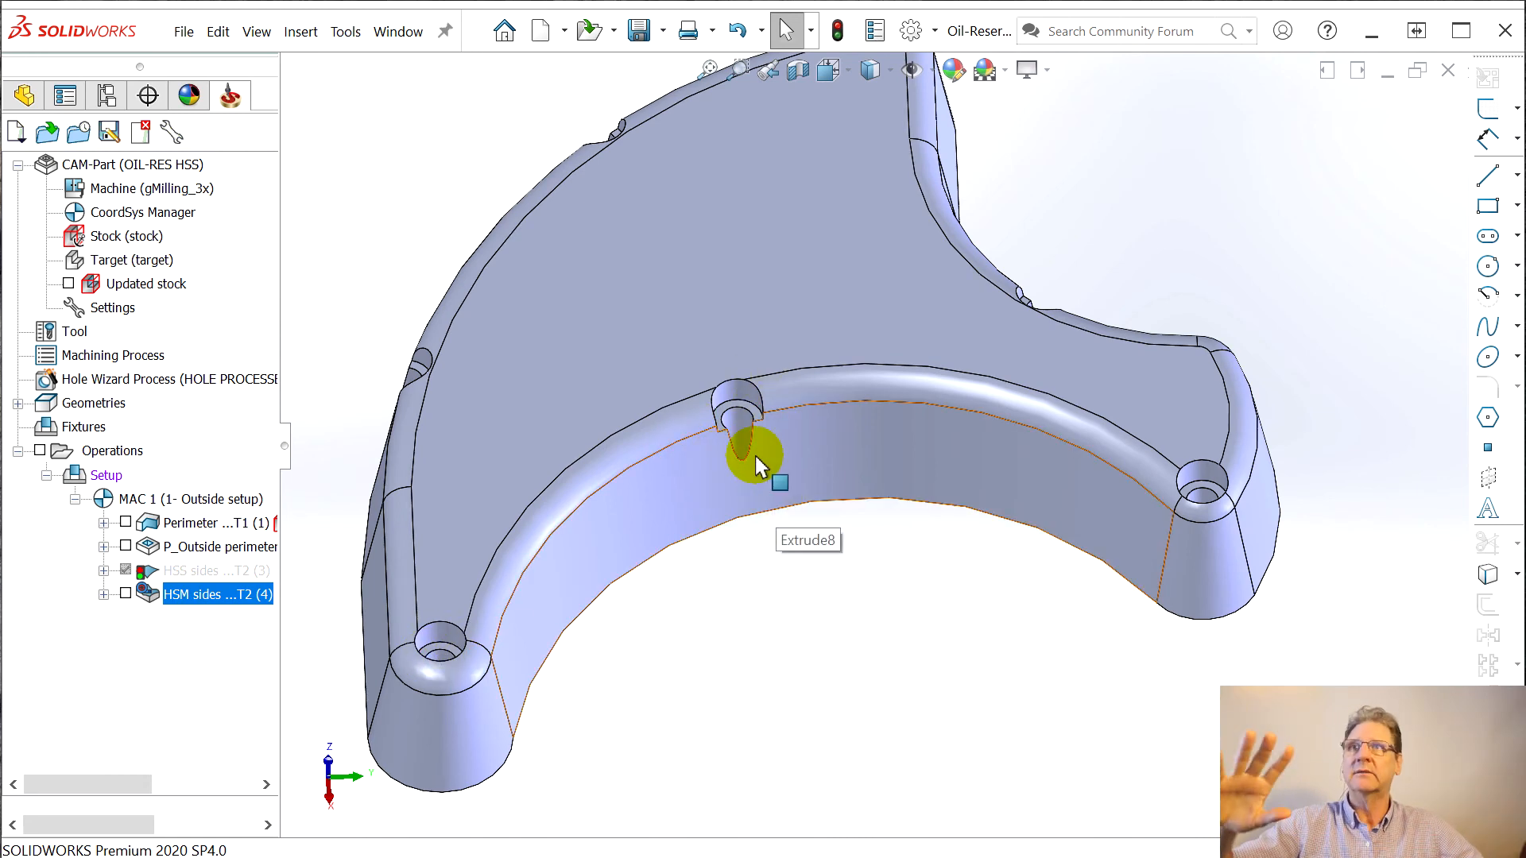
- Turn the oil reservoir over and examine the inner pocket's walls, floor fillets and bolt bosses
{"action": "middle_click_drag", "start_coordinate": [759, 503], "coordinate": [898, 425]}
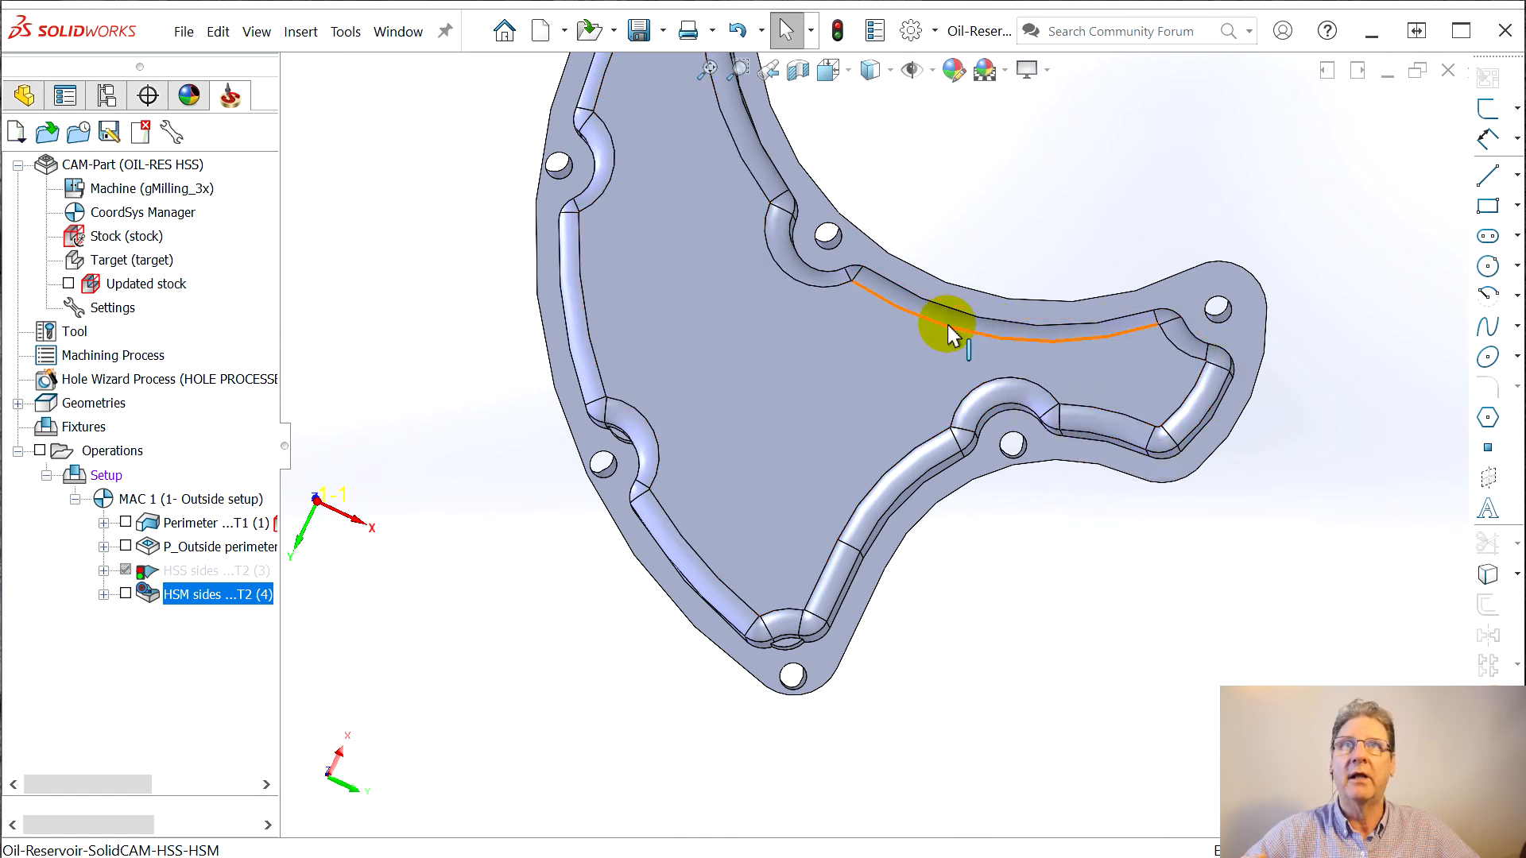
{"action": "middle_click_drag", "start_coordinate": [920, 323], "coordinate": [936, 273]}
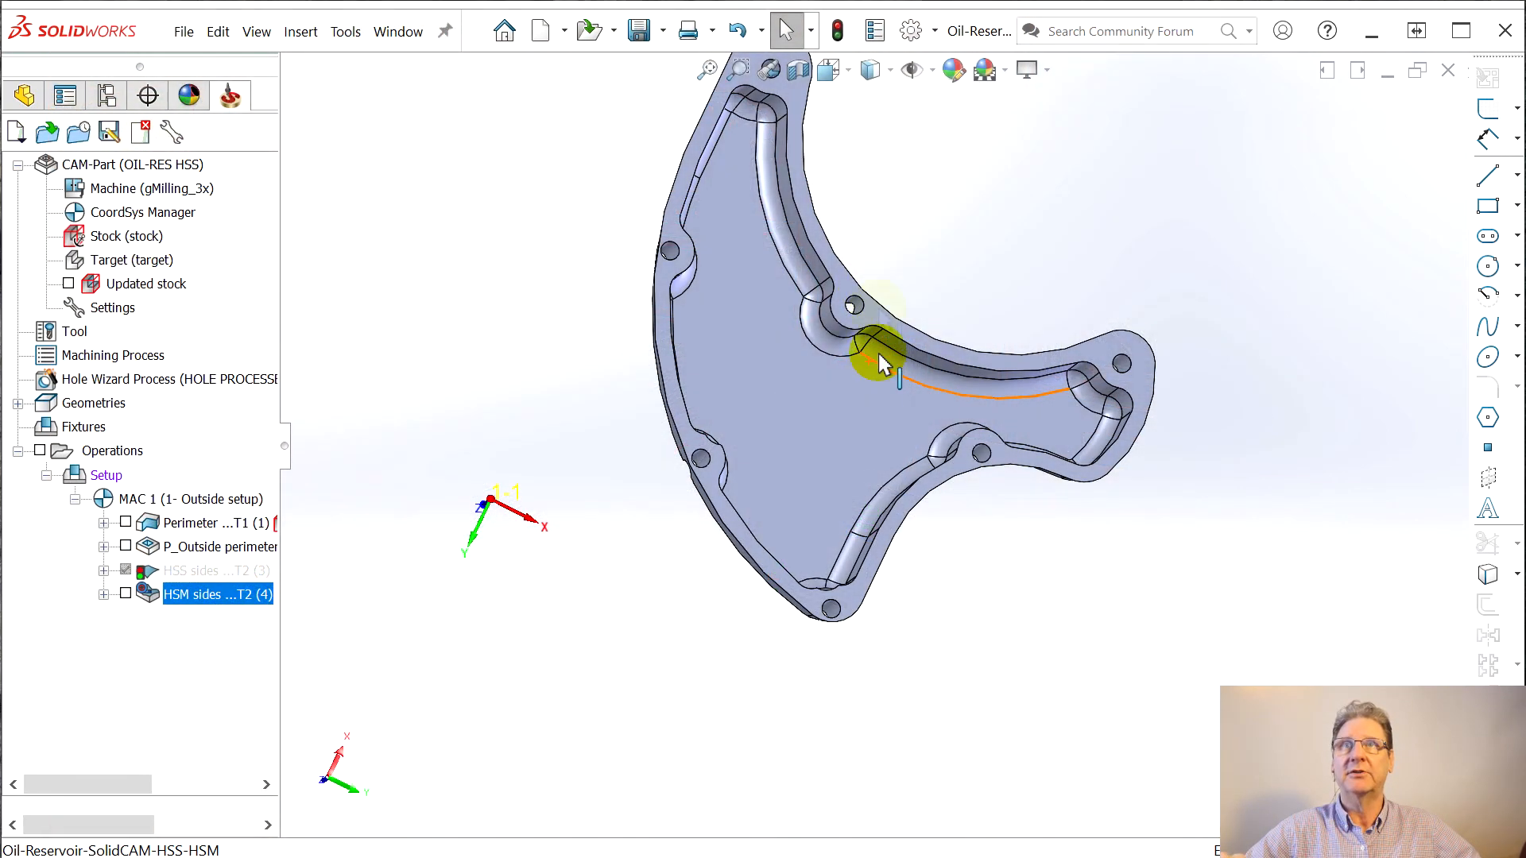
{"action": "middle_click_drag", "start_coordinate": [879, 365], "coordinate": [869, 297]}
{"action": "scroll", "coordinate": [893, 271], "scroll_direction": "down", "scroll_amount": 3}
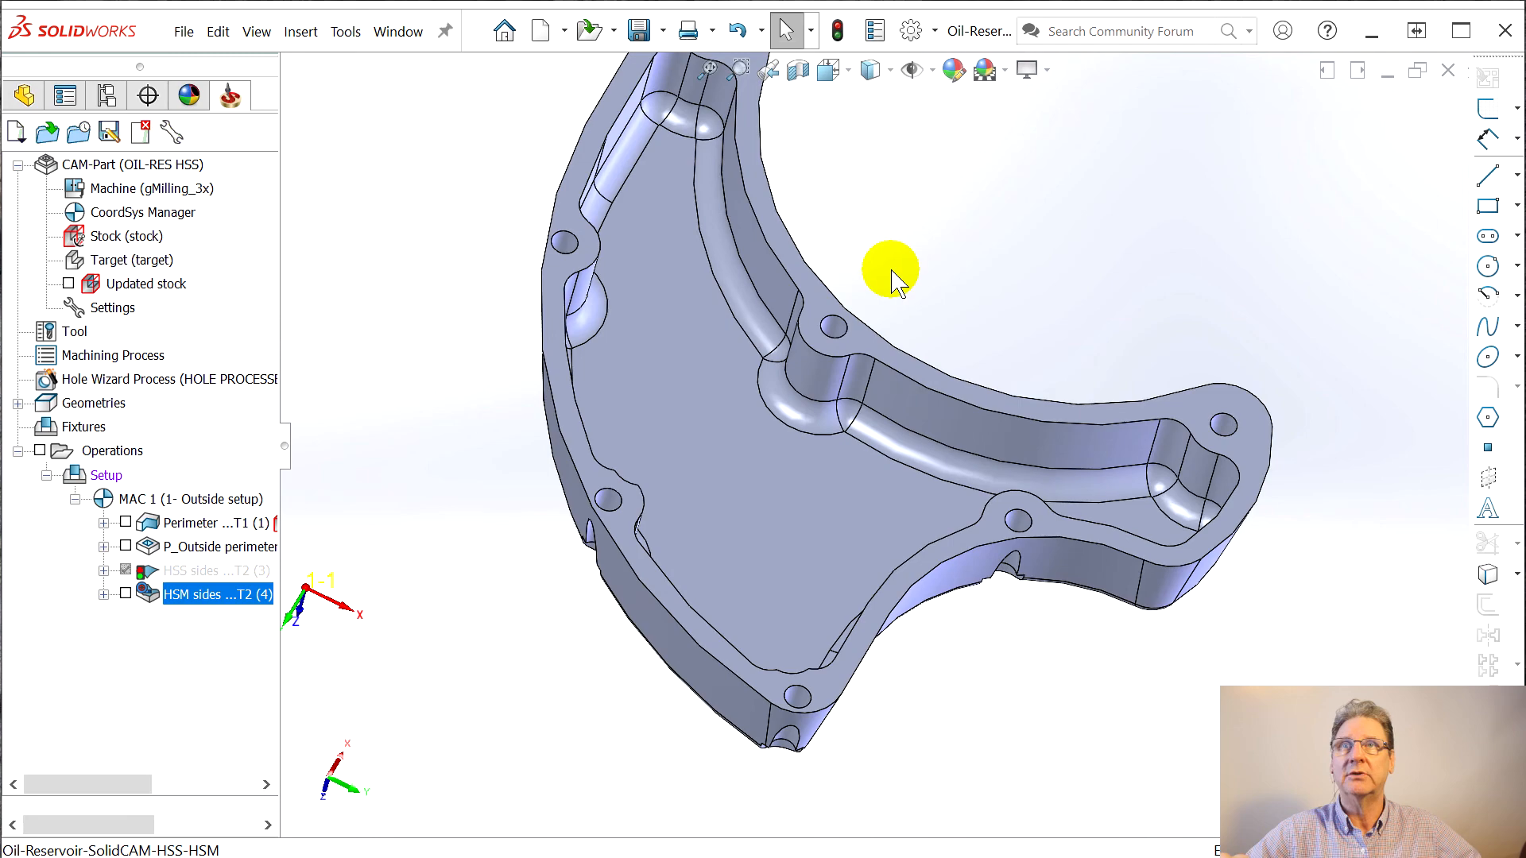